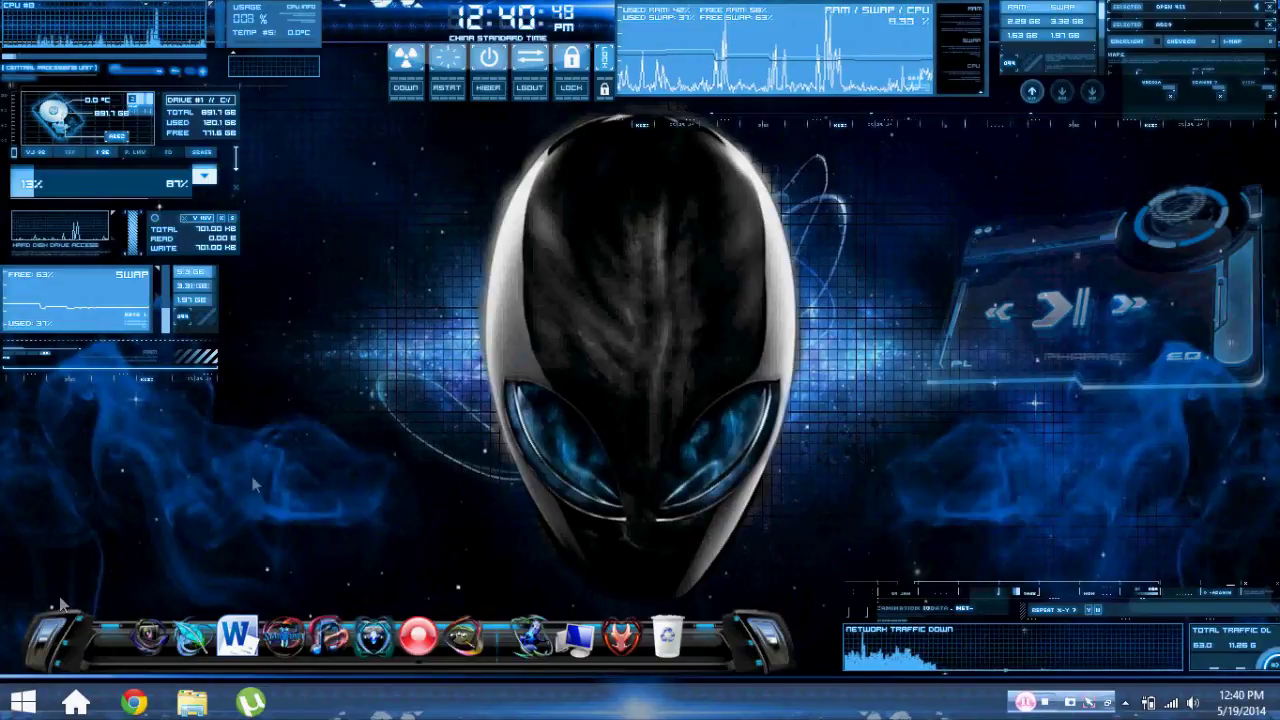
# View the System Information window from the quick tools list, then toggle the music widget's playback.
pyautogui.rightClick(14, 708)
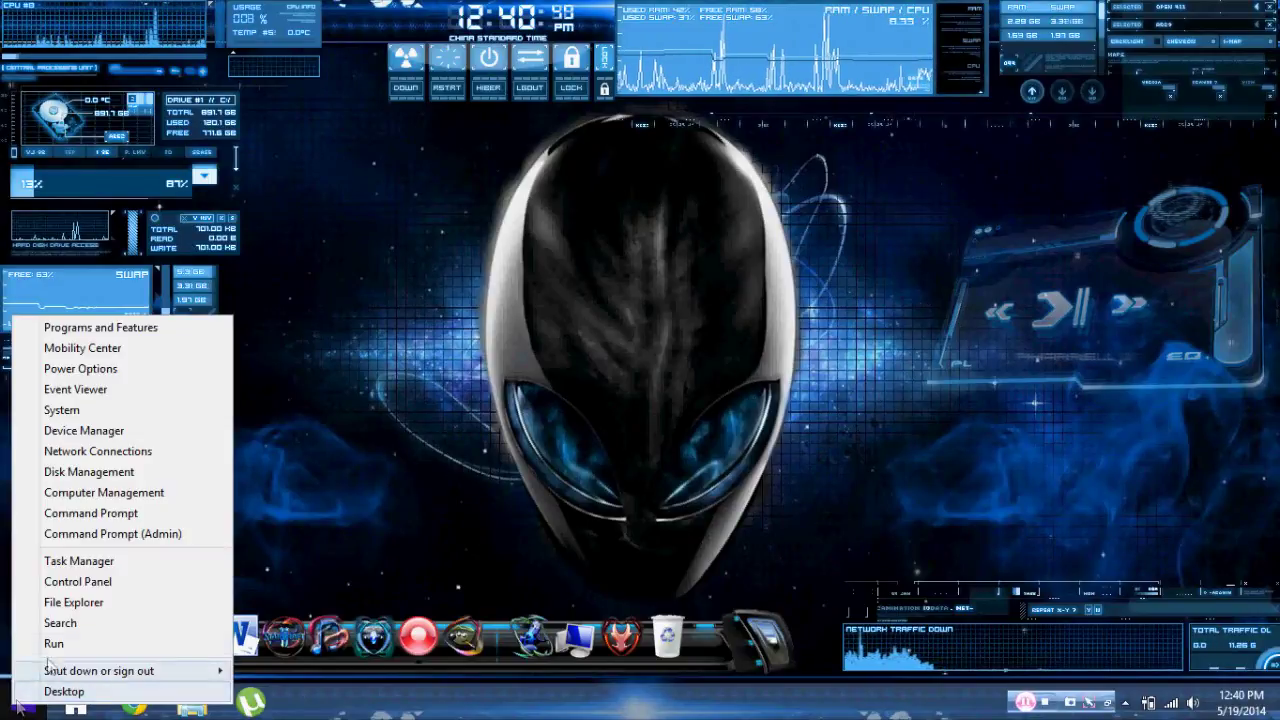
pyautogui.click(77, 416)
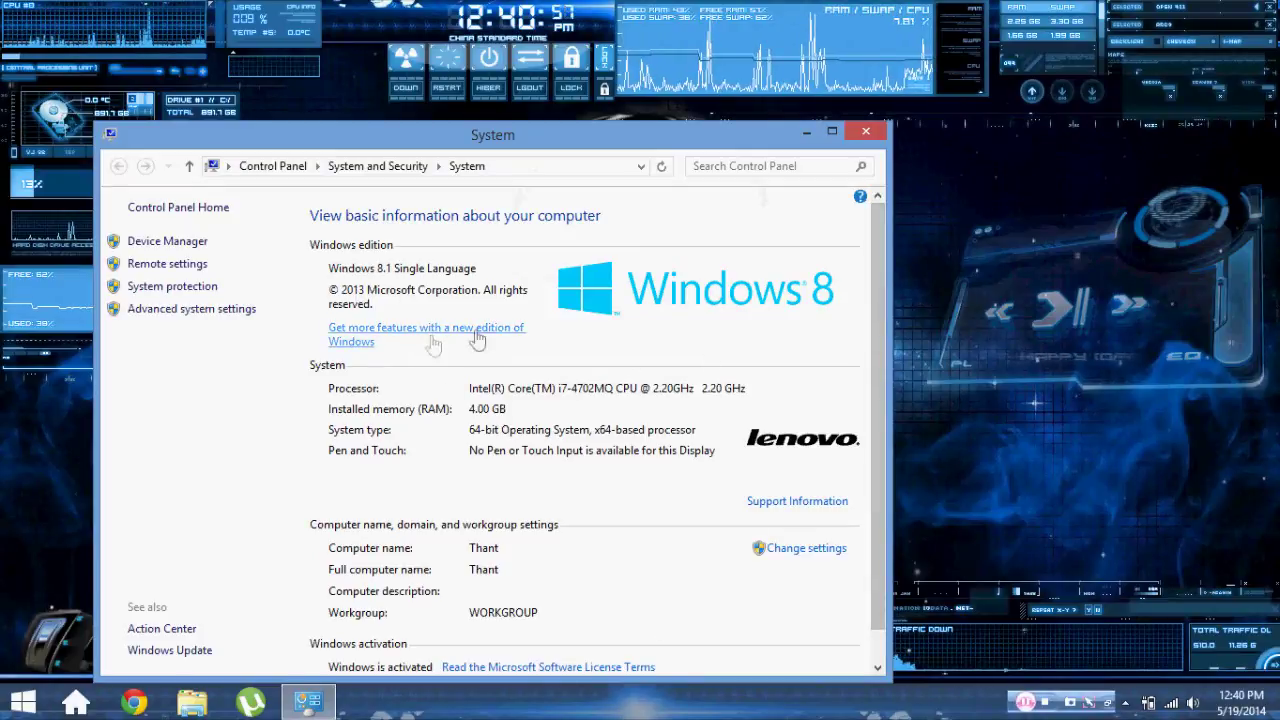
pyautogui.click(865, 131)
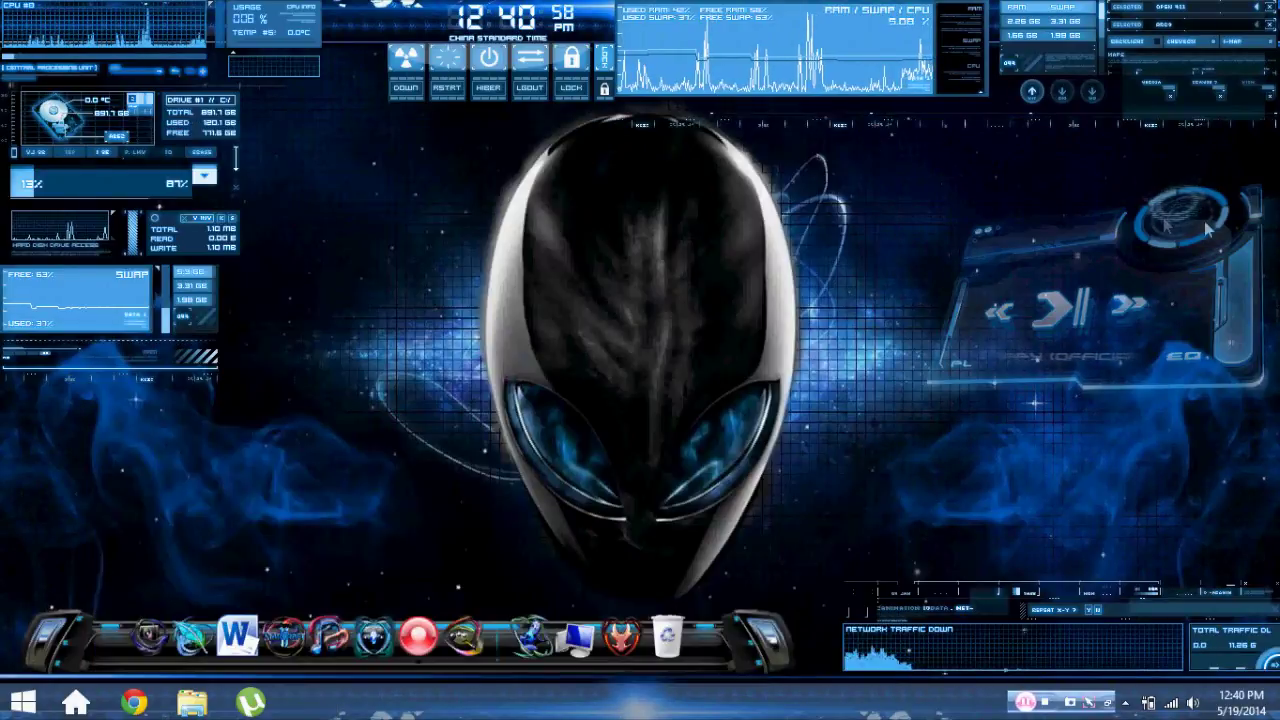
pyautogui.click(1063, 314)
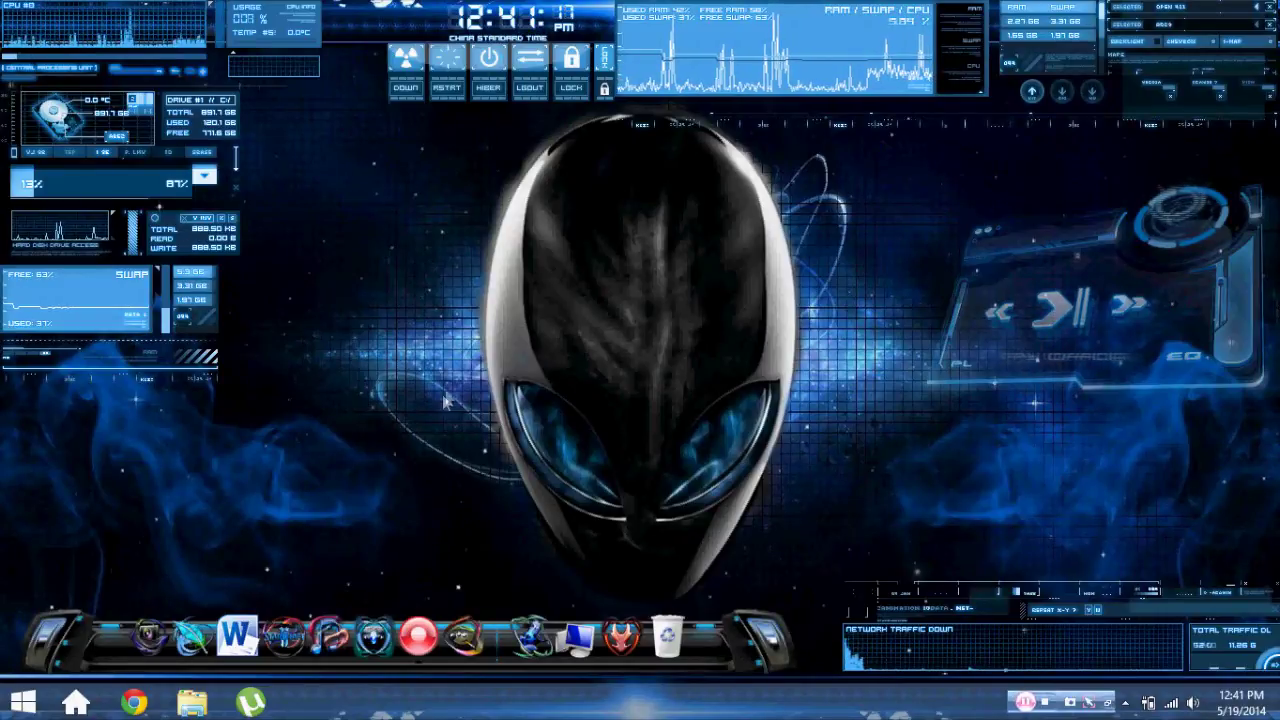
# Search Chrome for 'Rianmeter', open rainmeter.net's download section, and start typing 'Ro'.
pyautogui.click(136, 700)
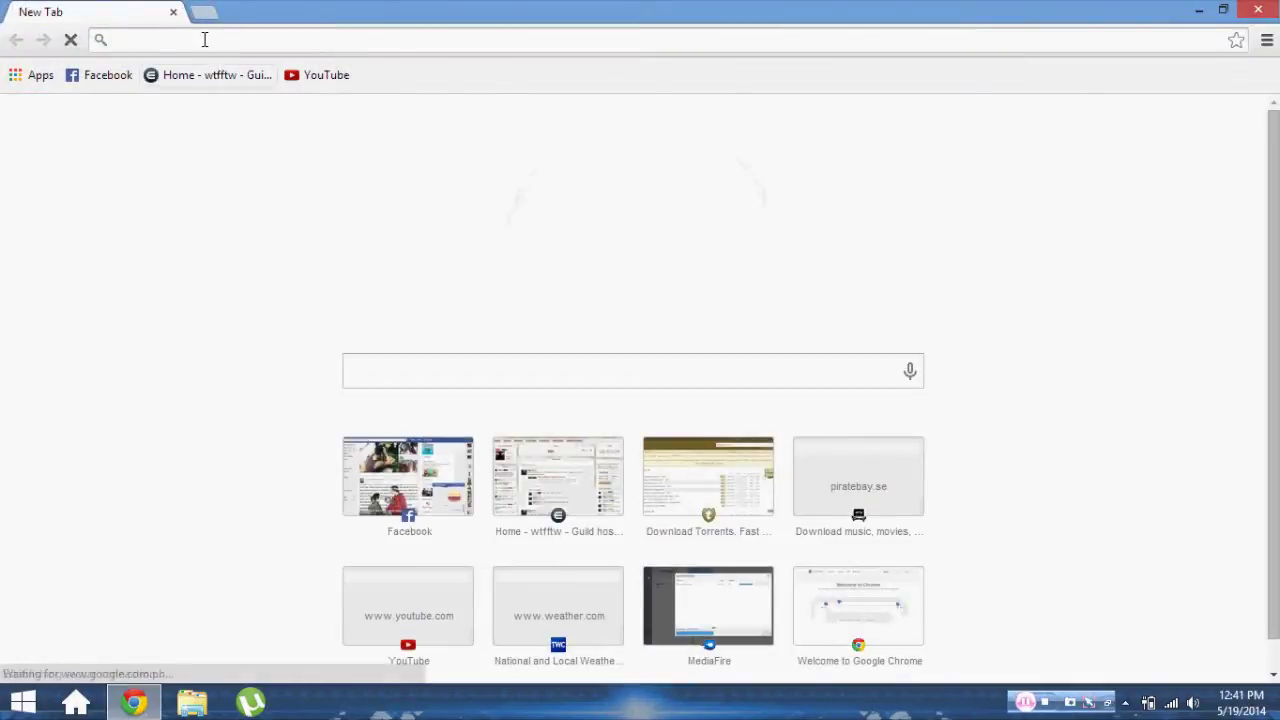
pyautogui.click(204, 39)
pyautogui.write('Rianme')
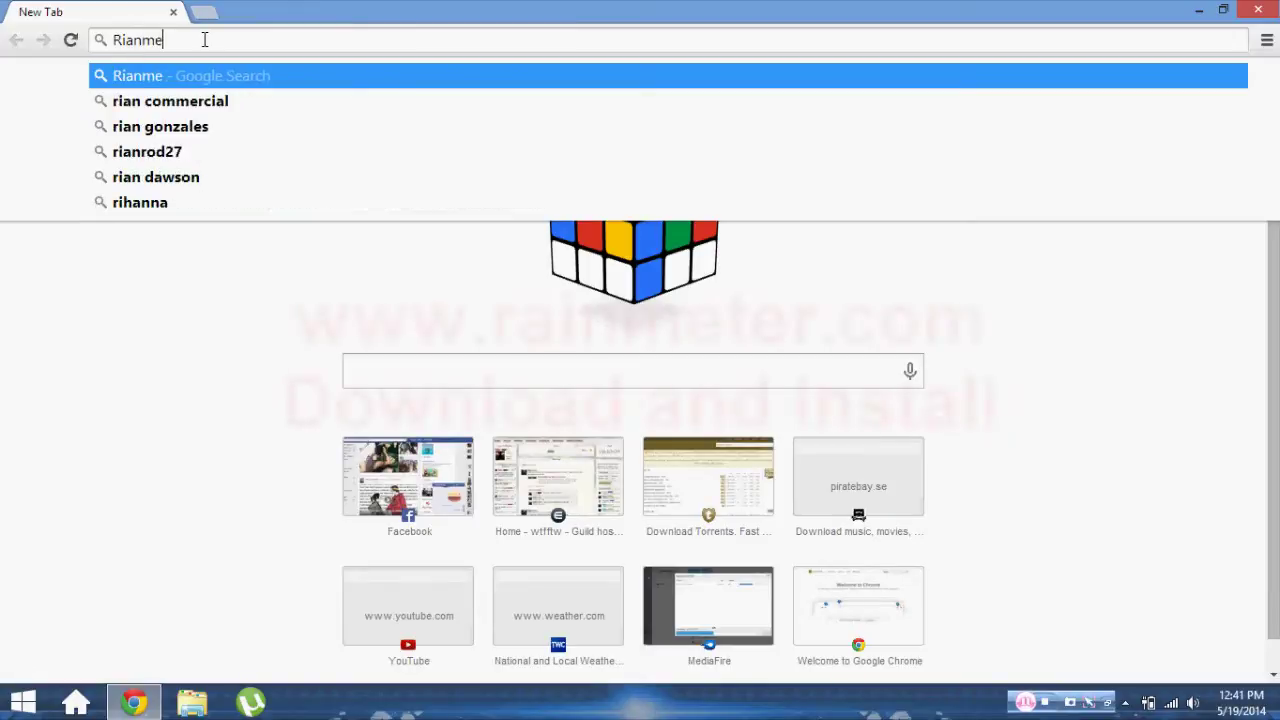
pyautogui.write('ter')
pyautogui.press('Return')
pyautogui.click(300, 314)
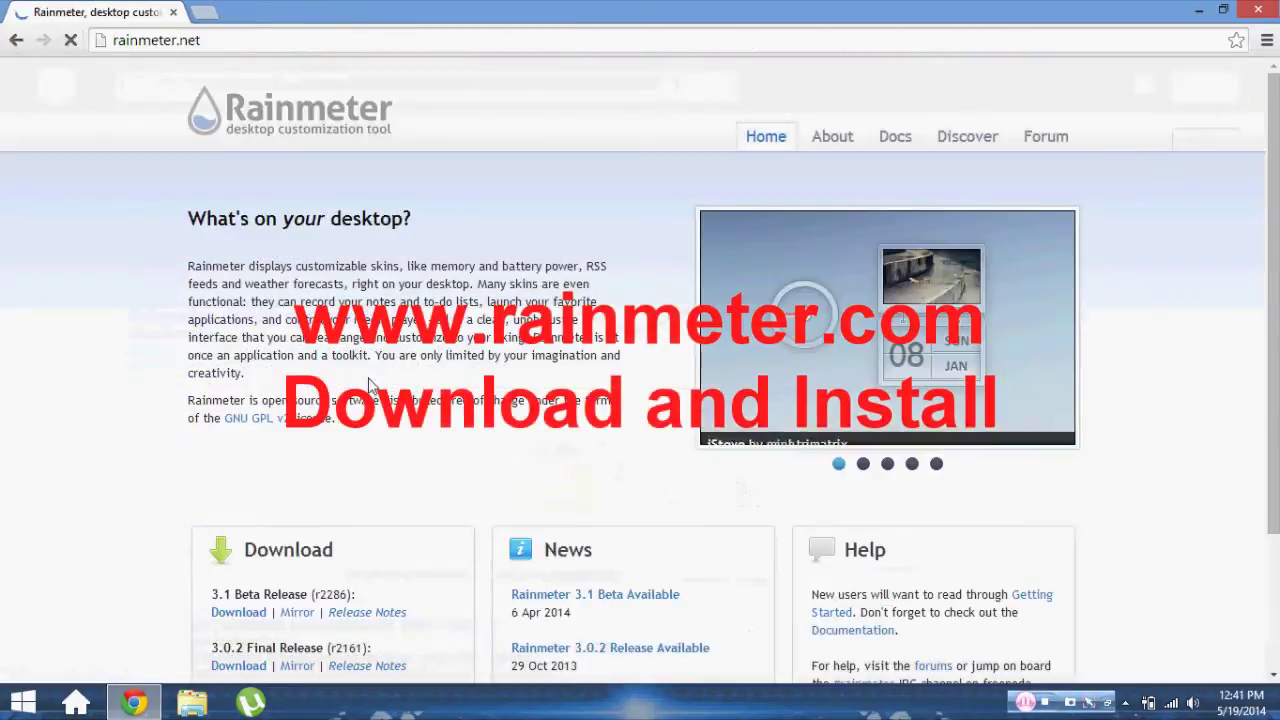
pyautogui.scroll(-1, 470, 365)
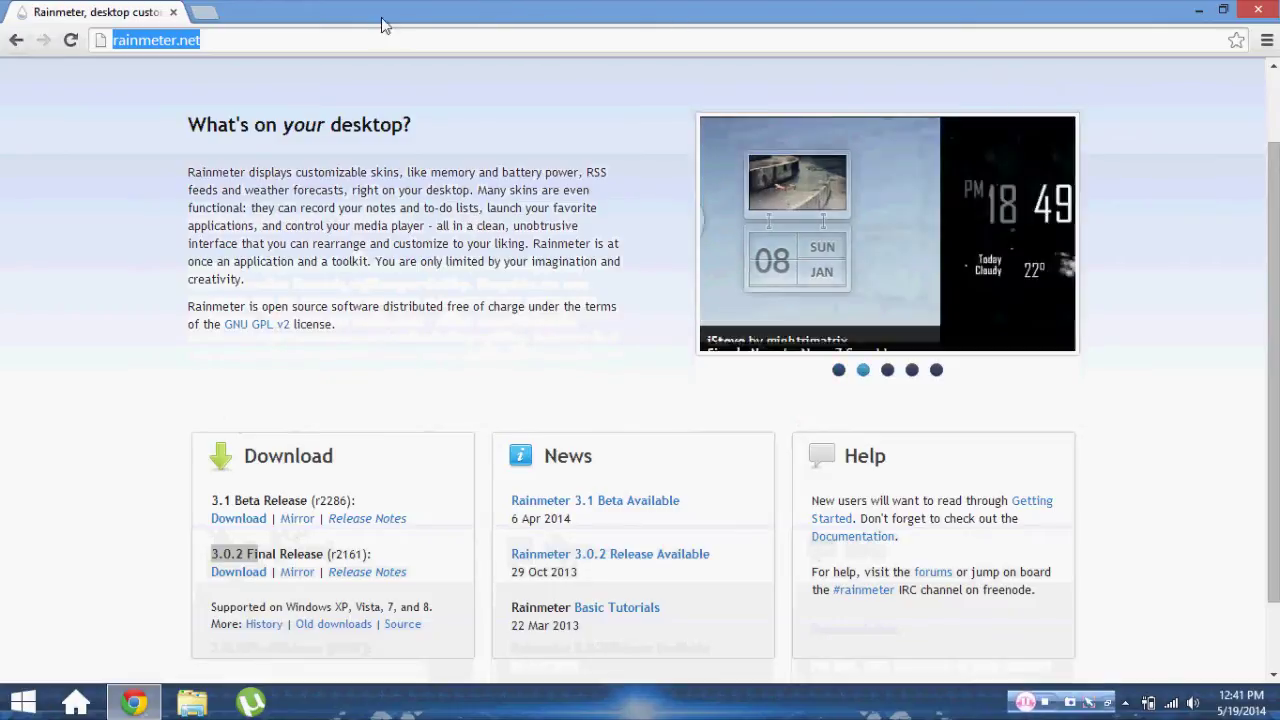
pyautogui.write('Ro')
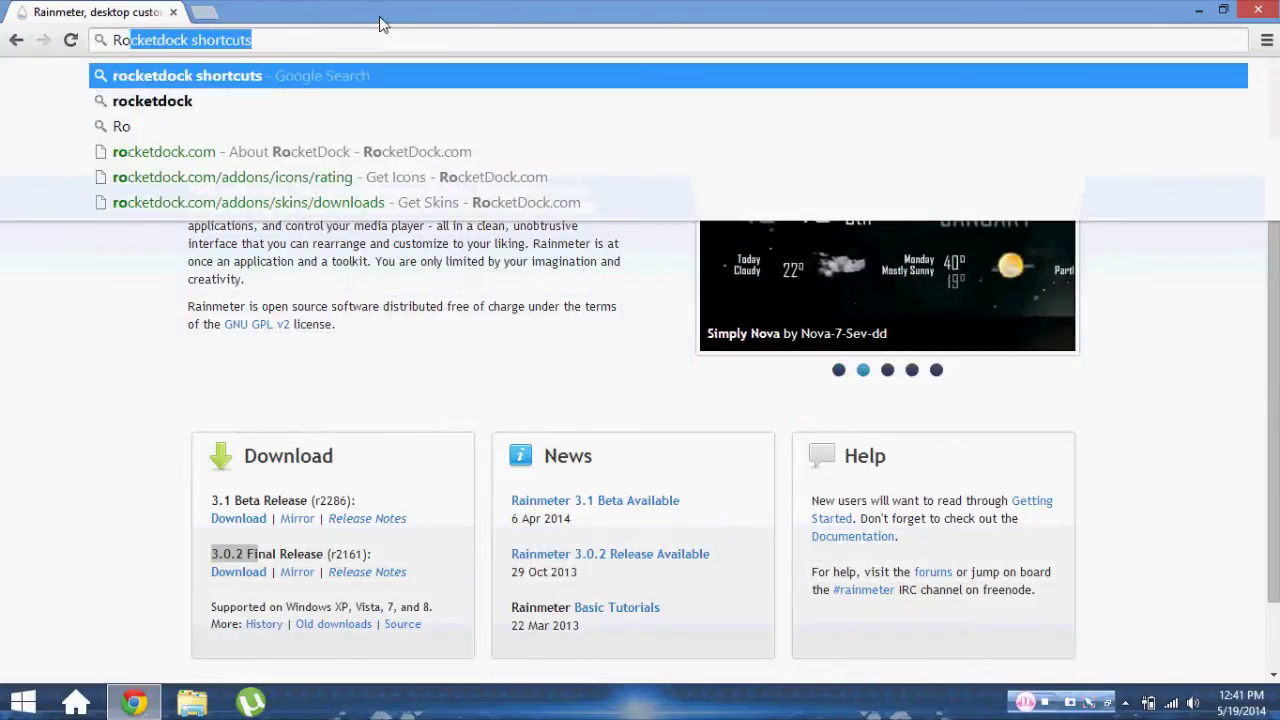
# Go to rocketdock.com's Download page, then close Chrome after the theme archive page.
pyautogui.click(380, 151)
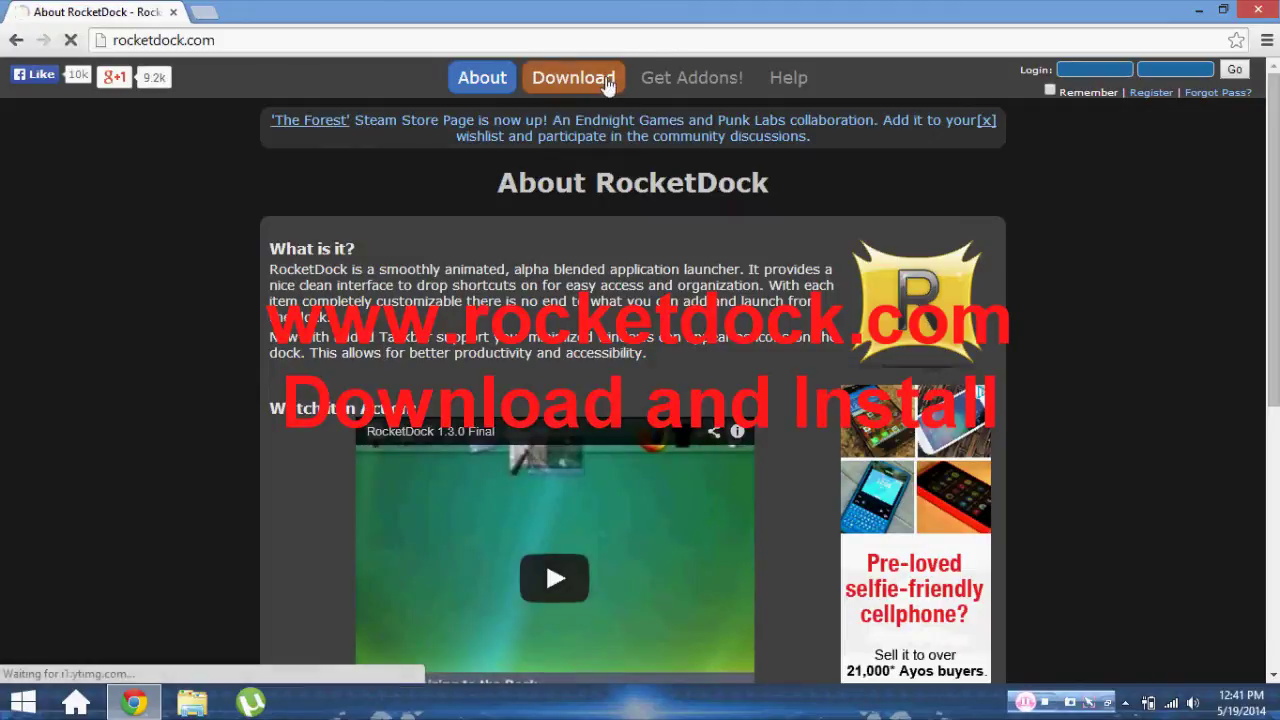
pyautogui.click(575, 80)
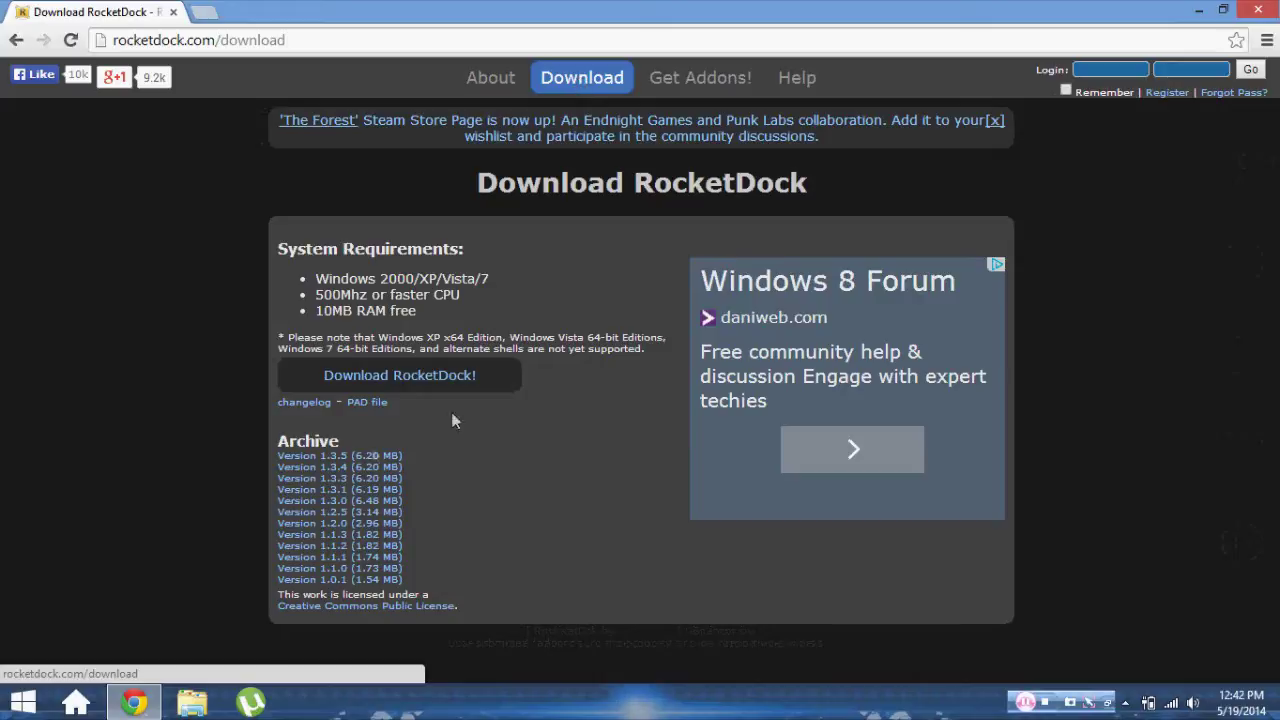
pyautogui.click(134, 703)
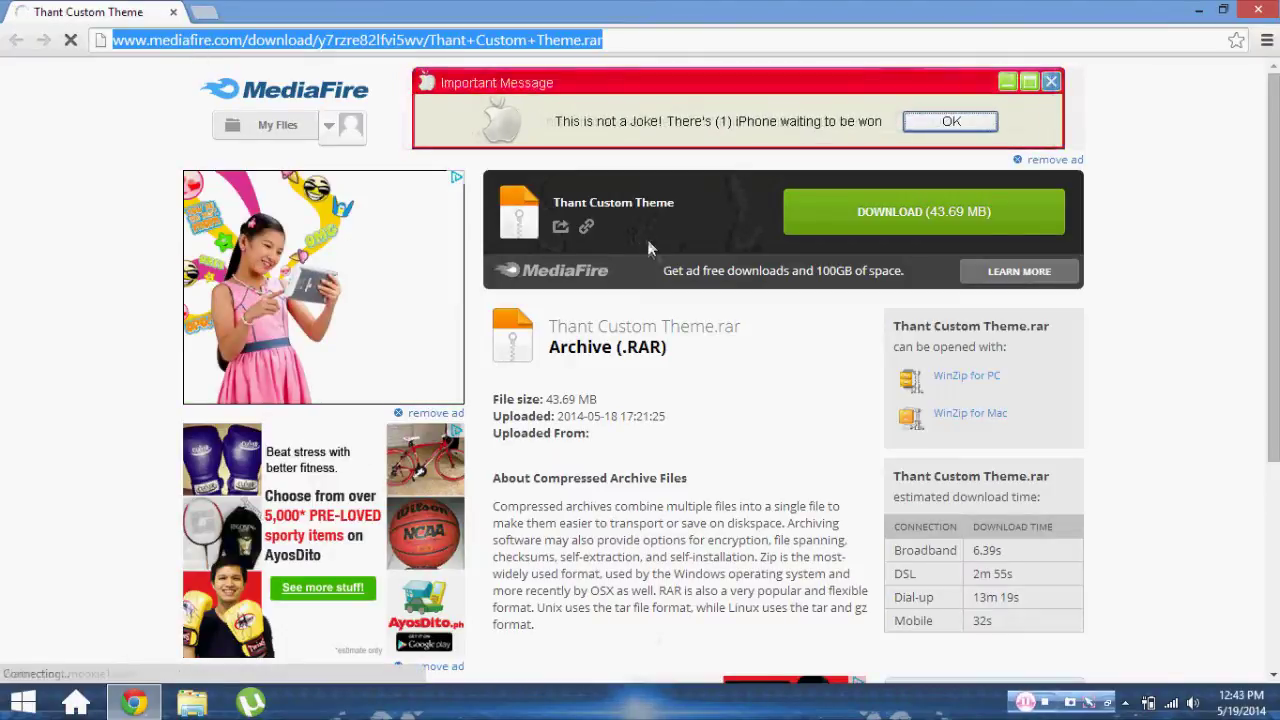
pyautogui.click(1265, 12)
# Turn desktop icons back on from the desktop's View menu.
pyautogui.rightClick(472, 268)
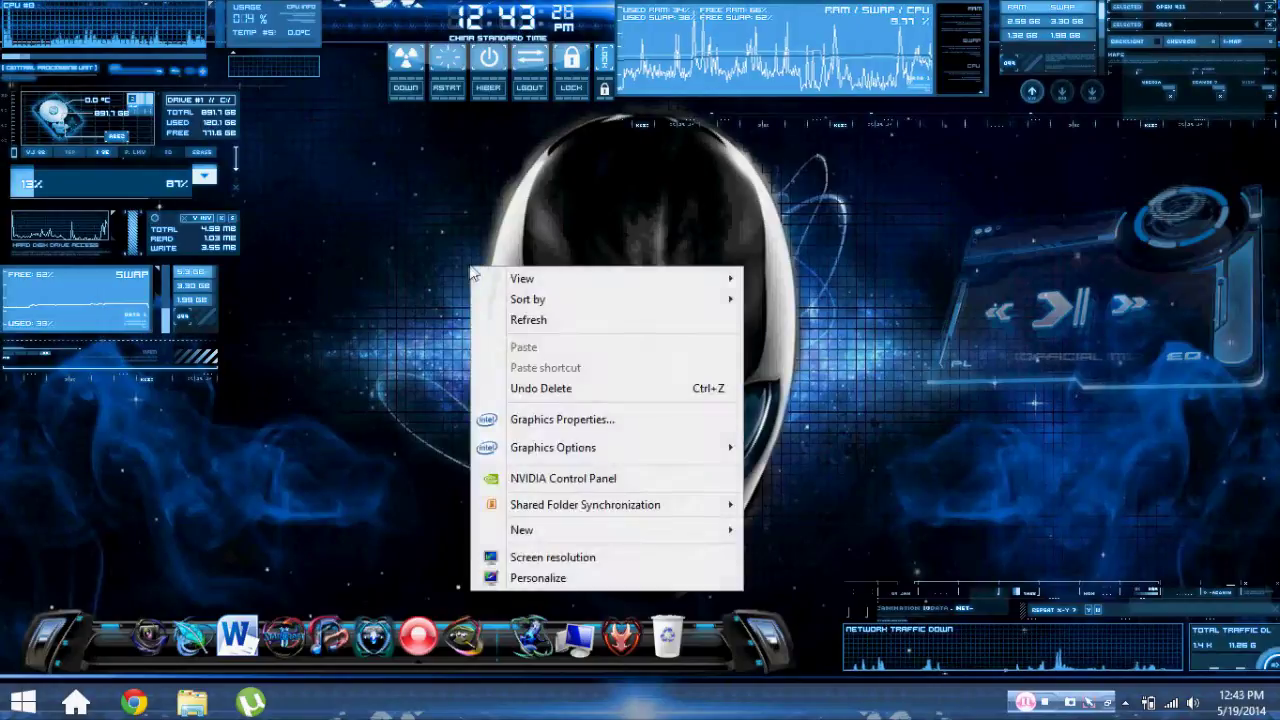
pyautogui.click(409, 282)
pyautogui.rightClick(518, 306)
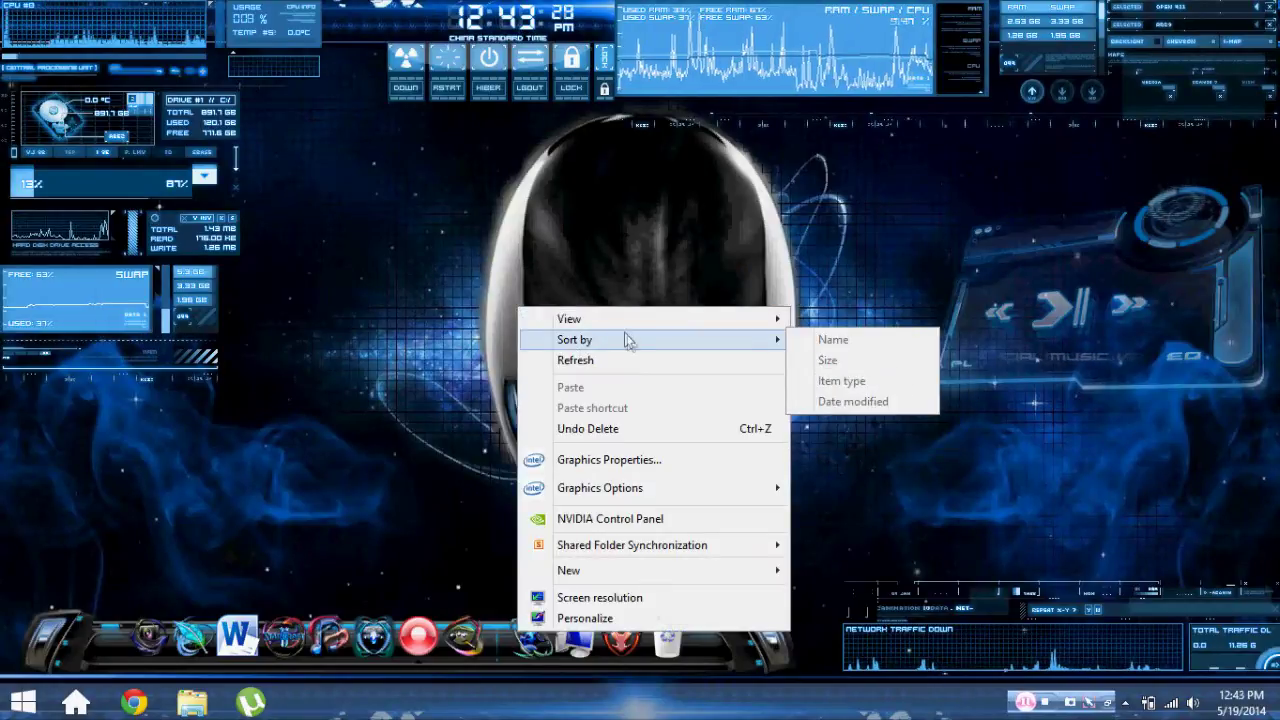
pyautogui.click(840, 433)
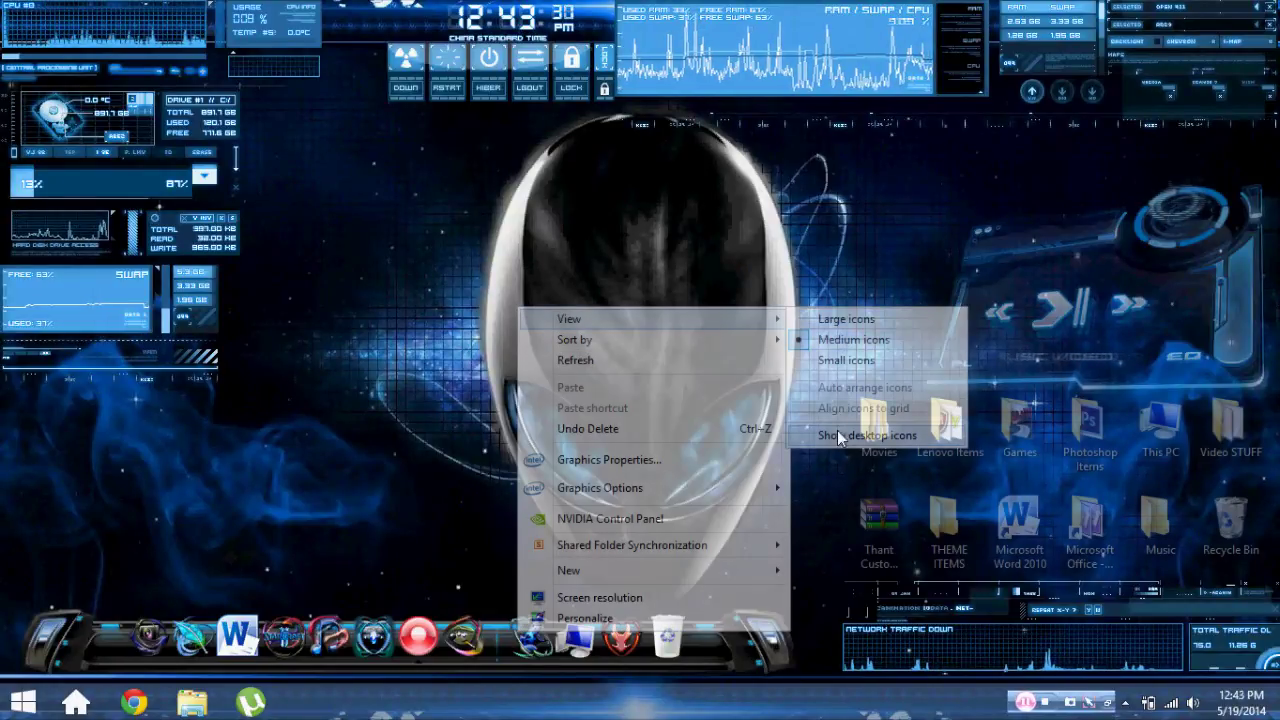
# Extract the custom theme archive onto the desktop with Extract Here.
pyautogui.doubleClick(872, 515)
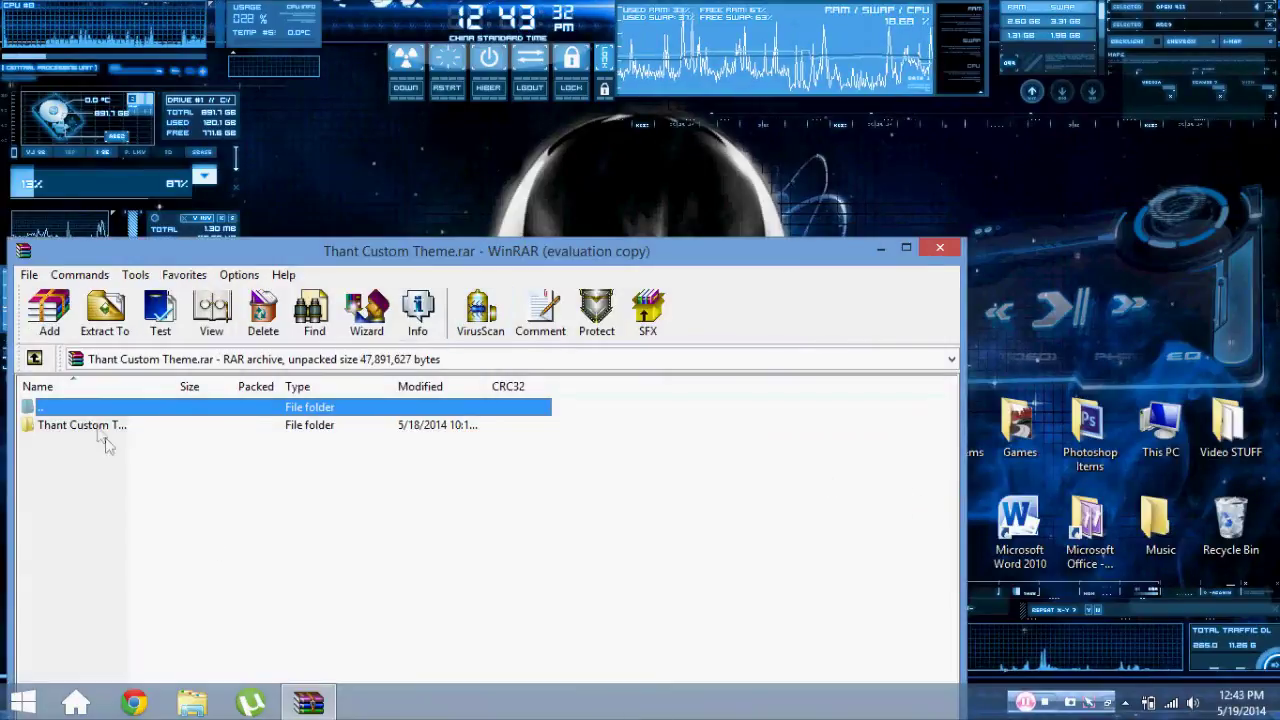
pyautogui.click(106, 431)
pyautogui.rightClick(150, 442)
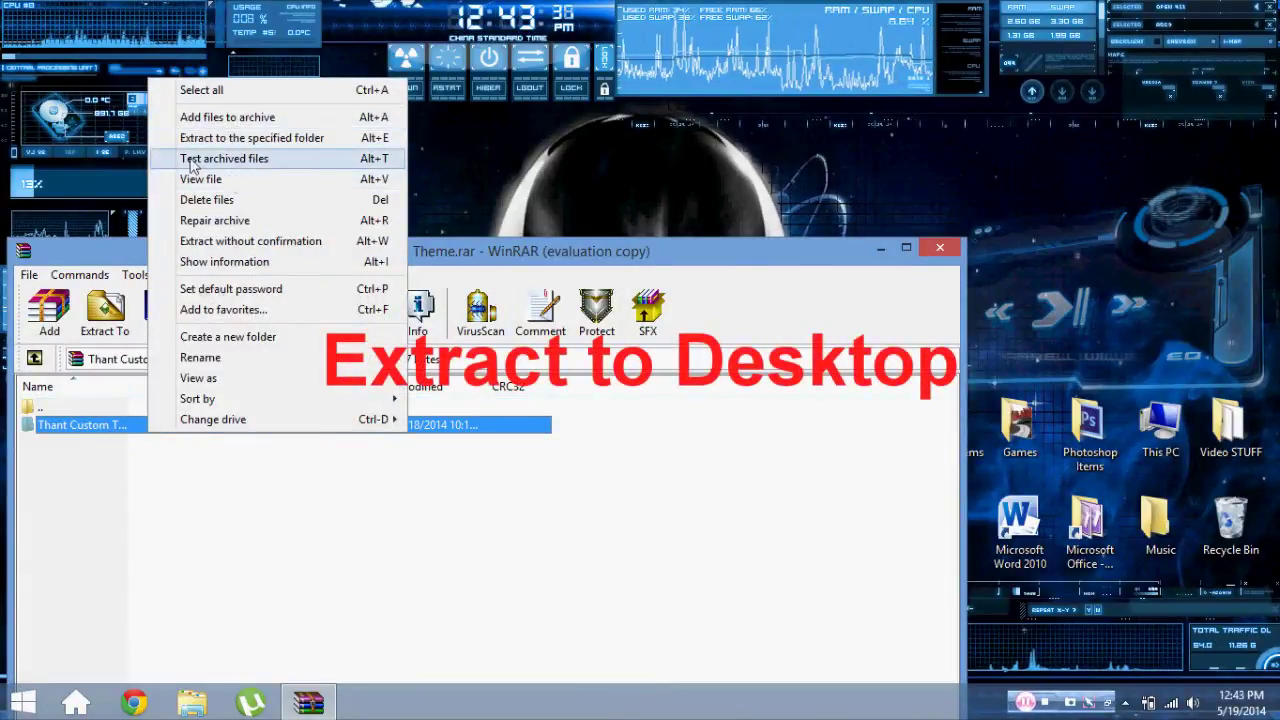
pyautogui.click(940, 247)
pyautogui.rightClick(878, 536)
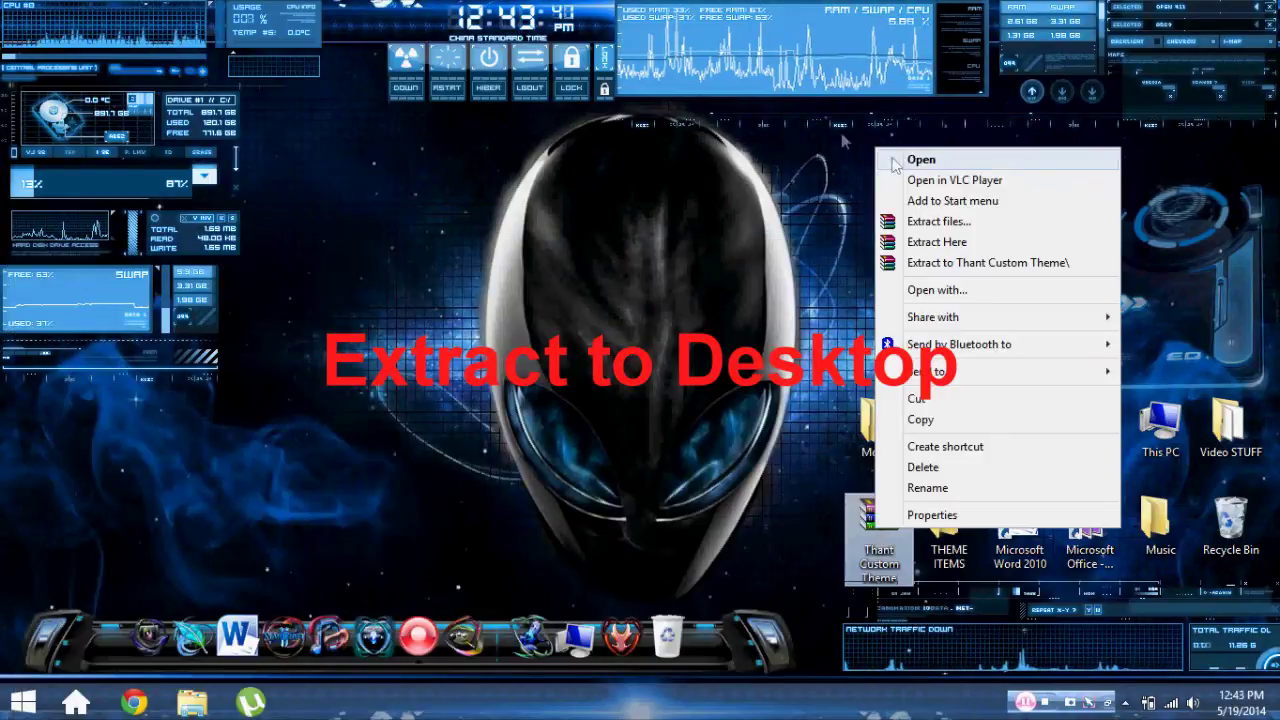
pyautogui.click(930, 242)
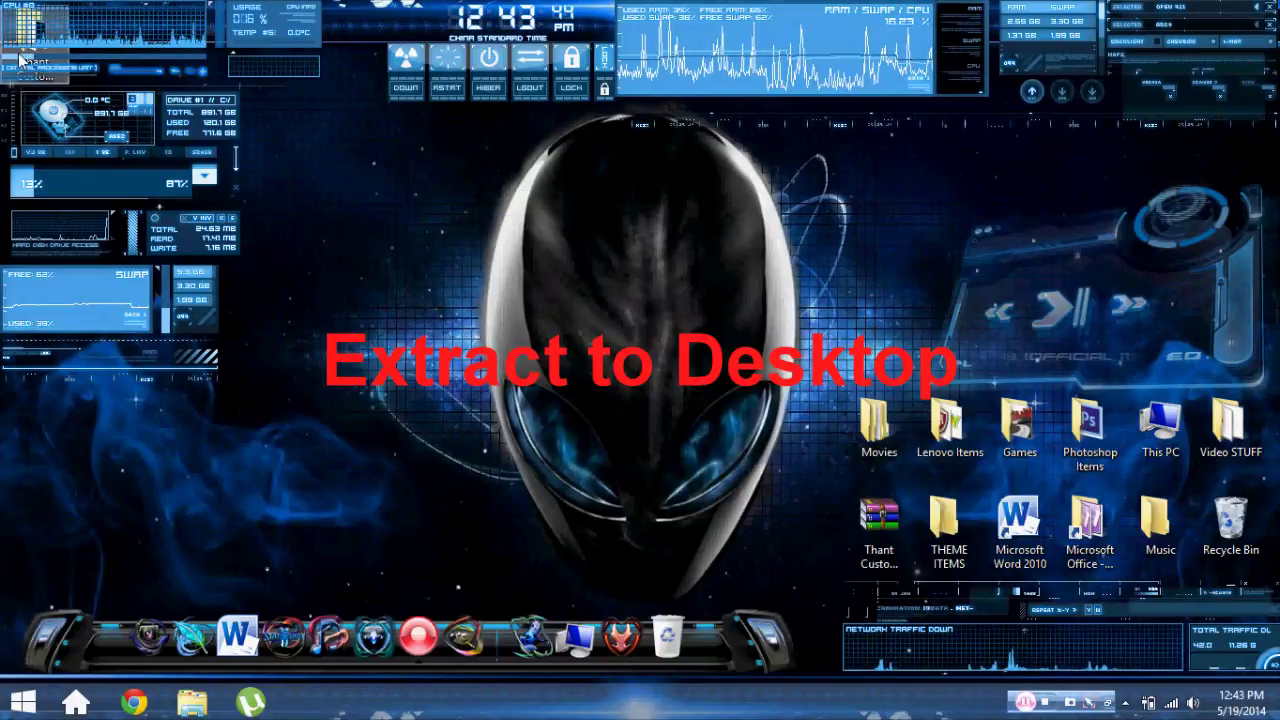
# Move the extracted Thant Custom Theme folder to the desktop centre and open it.
pyautogui.moveTo(20, 70); pyautogui.dragTo(526, 344)
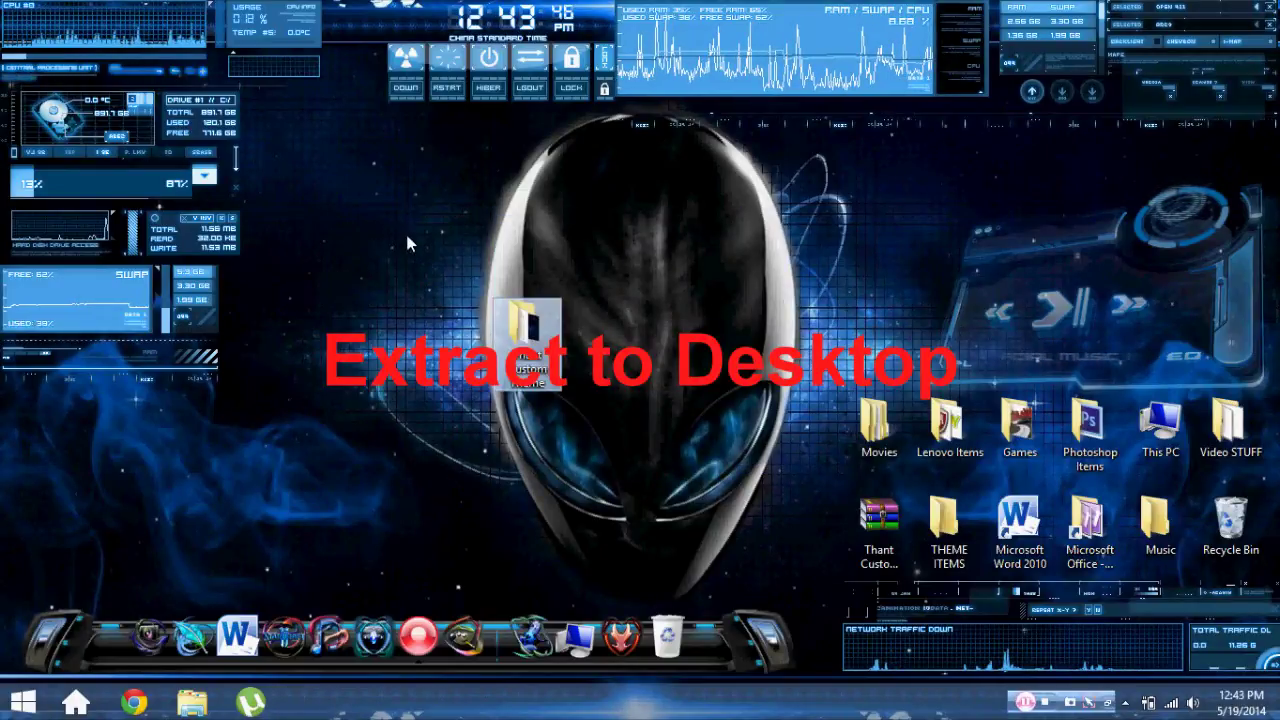
pyautogui.click(405, 235)
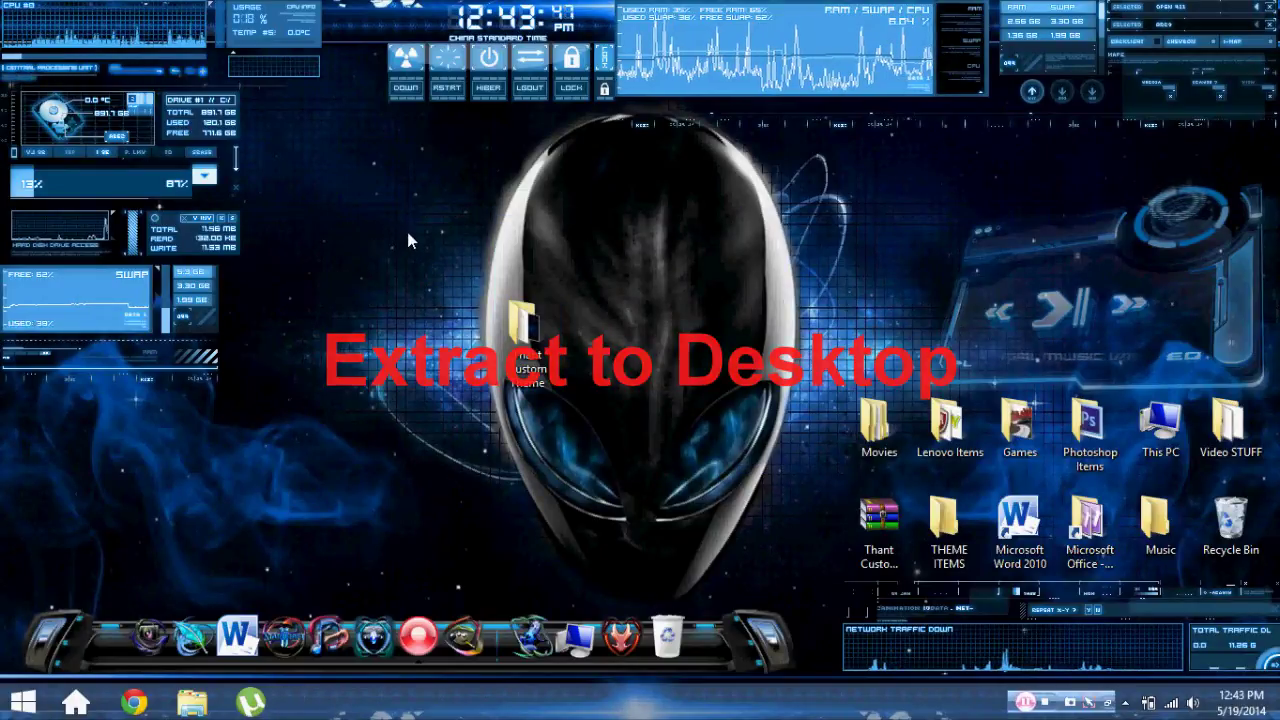
pyautogui.doubleClick(525, 330)
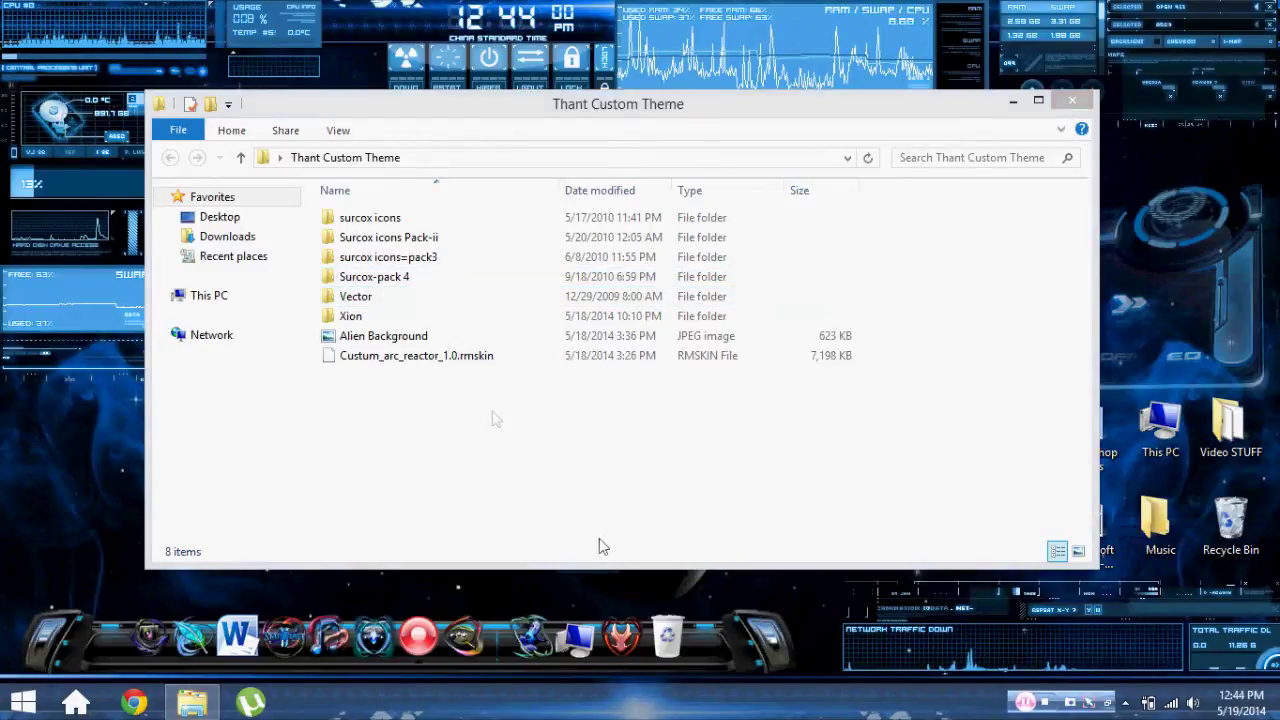
# Select the Custum_arc_reactor_1.0.rmskin file, then browse to drive C: via This PC.
pyautogui.moveTo(484, 410); pyautogui.dragTo(392, 221)
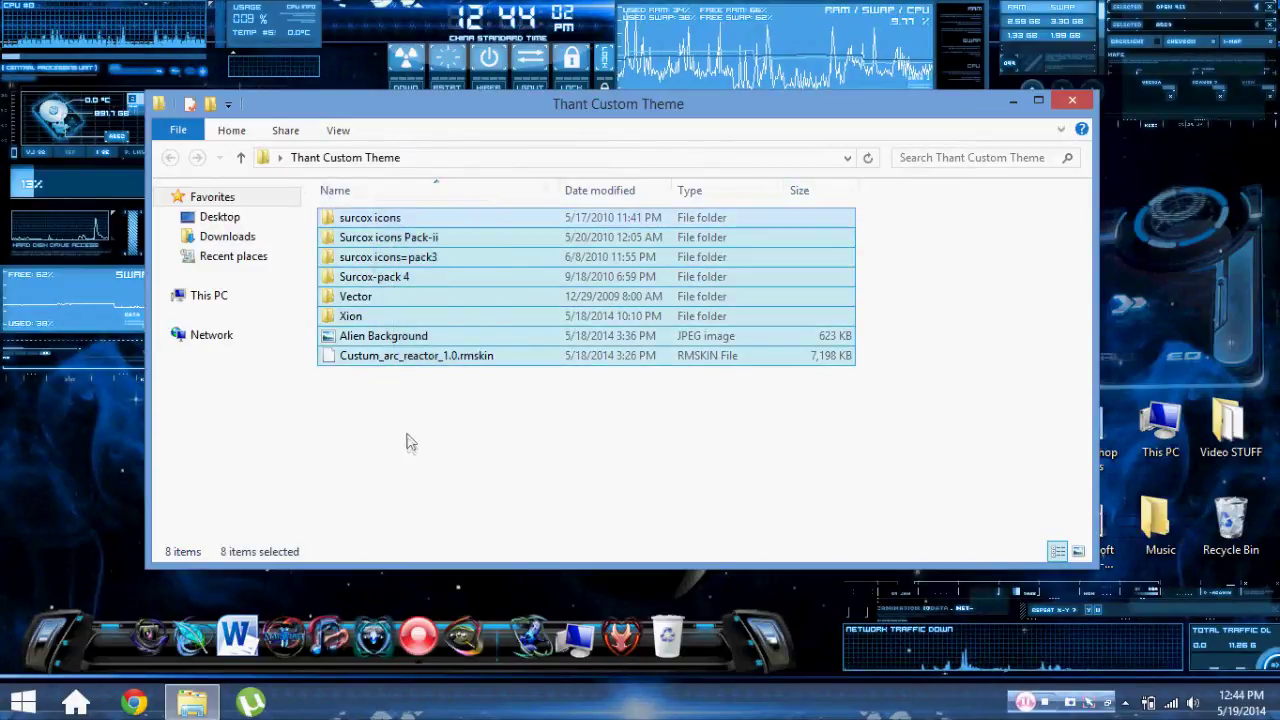
pyautogui.click(410, 360)
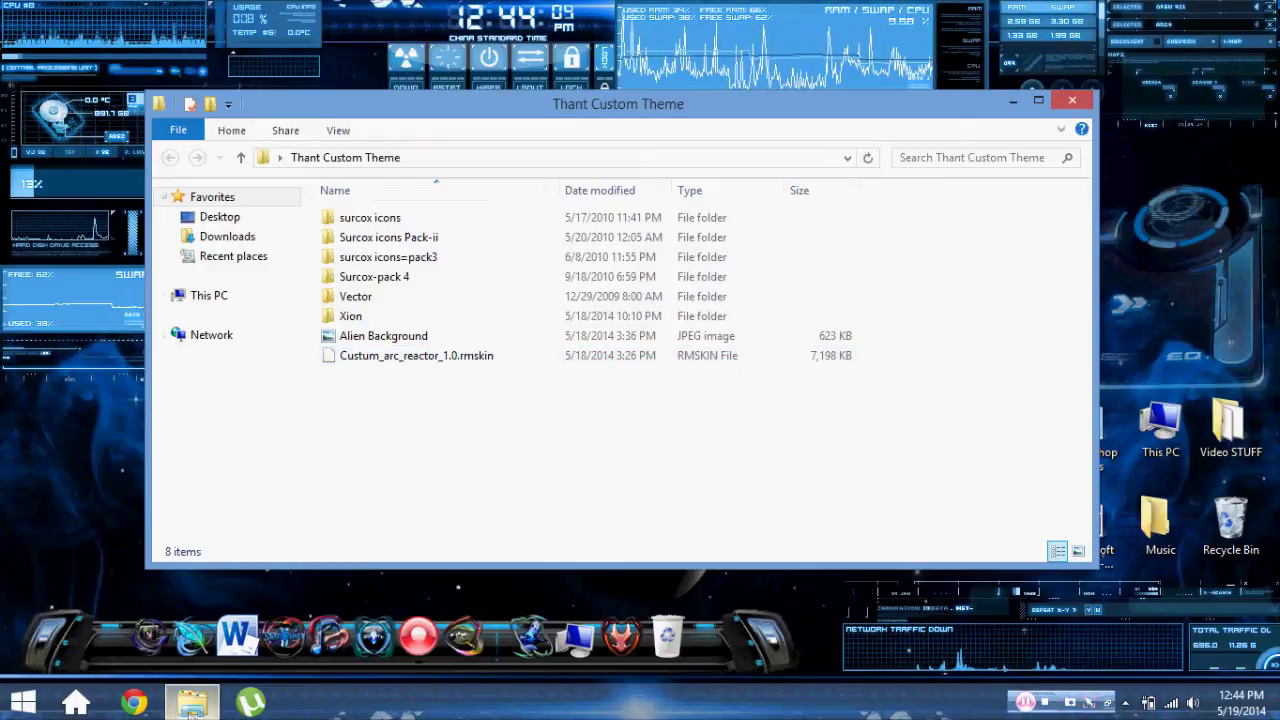
pyautogui.rightClick(193, 706)
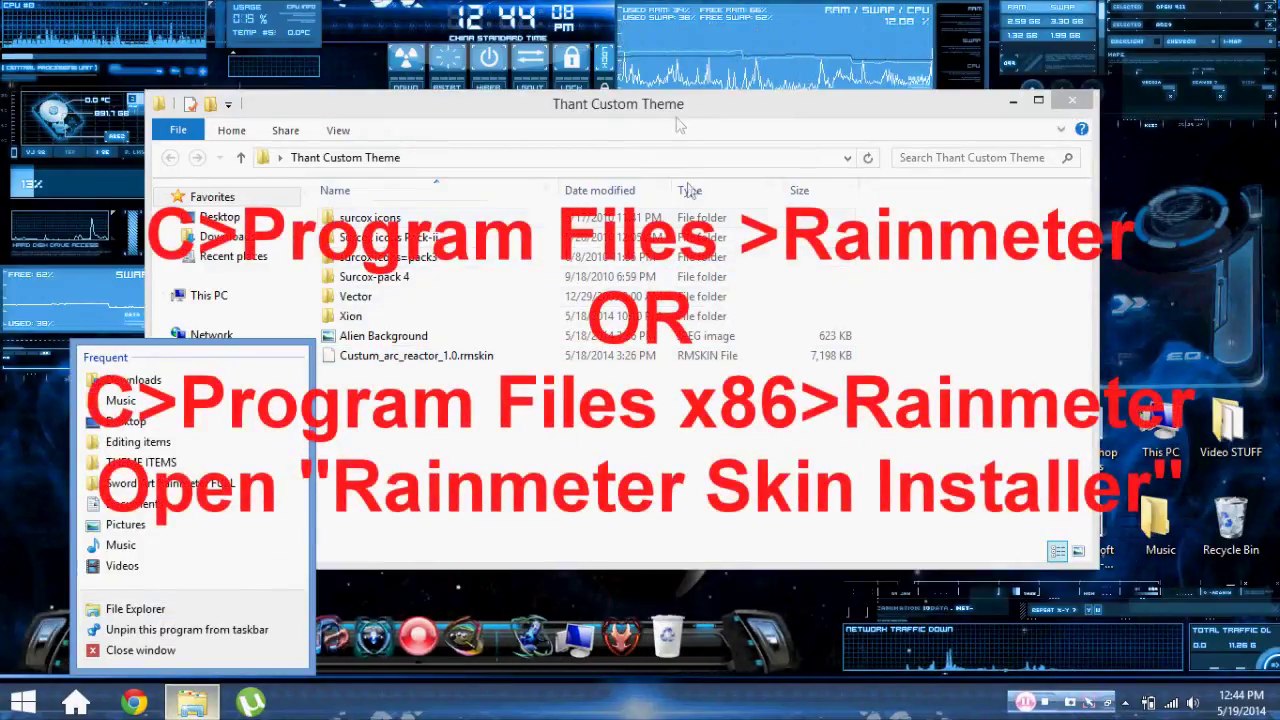
pyautogui.click(140, 316)
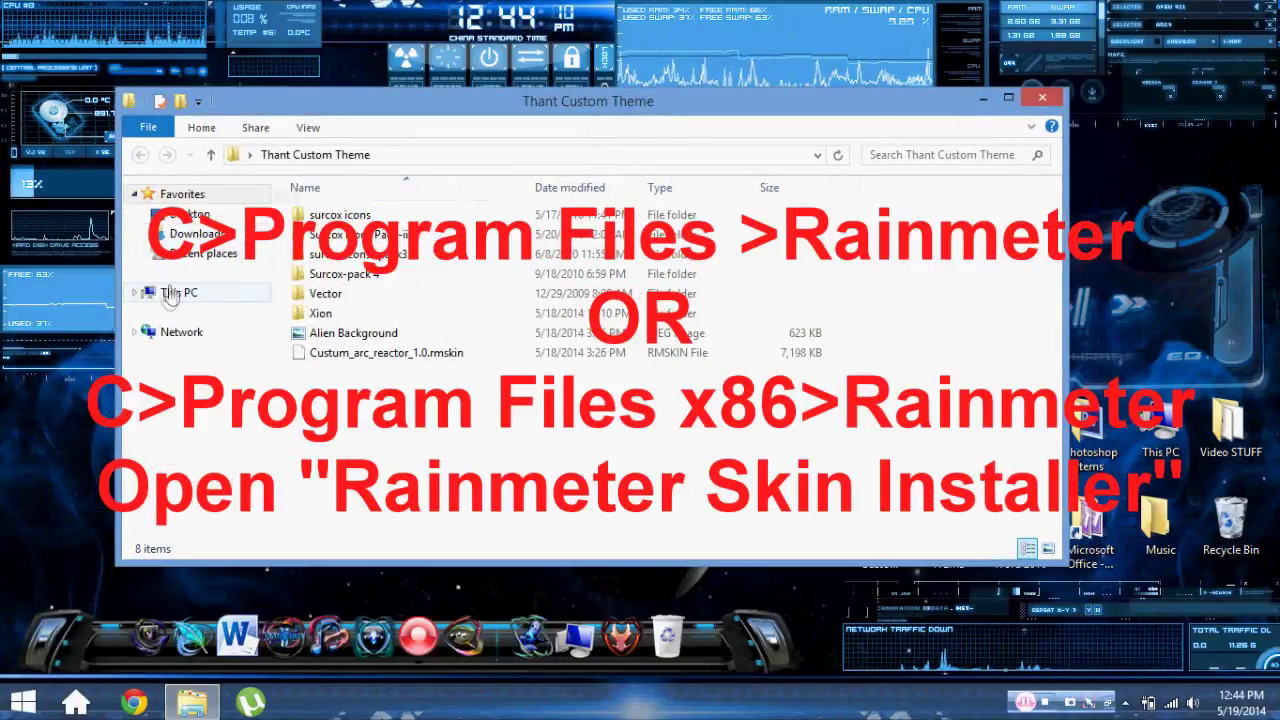
pyautogui.click(172, 293)
pyautogui.doubleClick(422, 369)
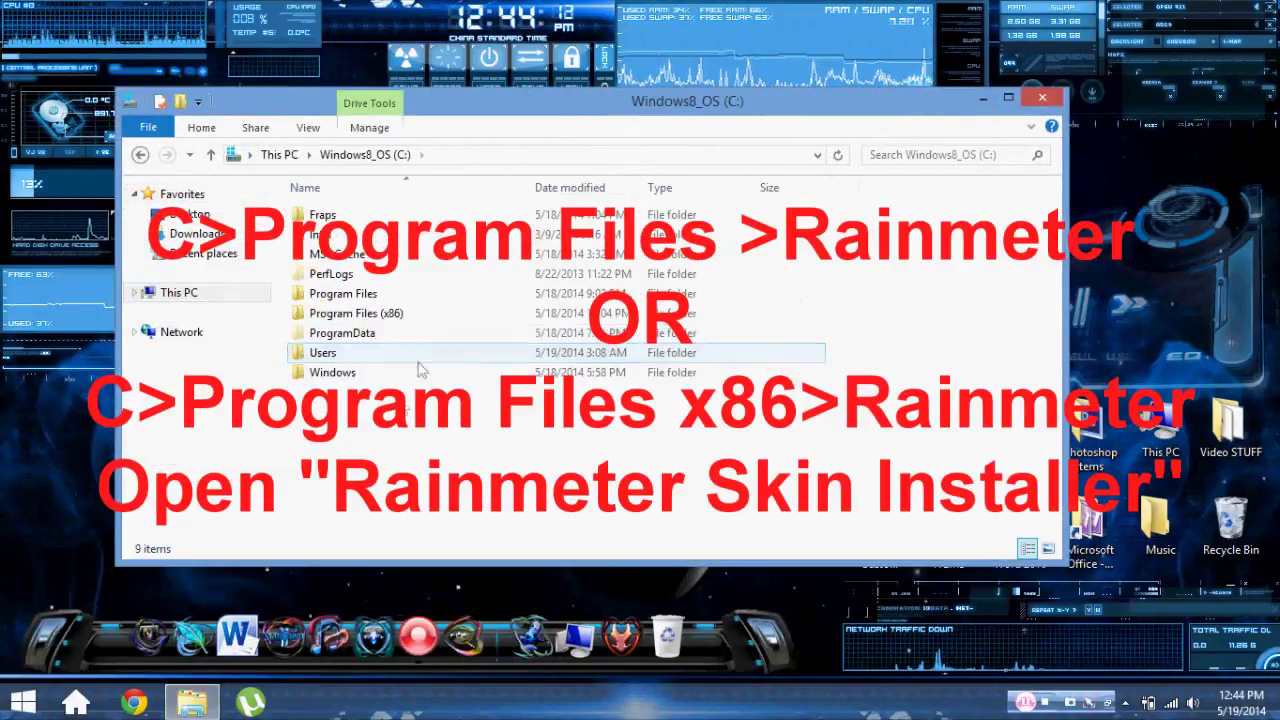
# Open C:\Program Files\Rainmeter and launch SkinInstaller.
pyautogui.doubleClick(430, 320)
pyautogui.scroll(-5, 456, 414)
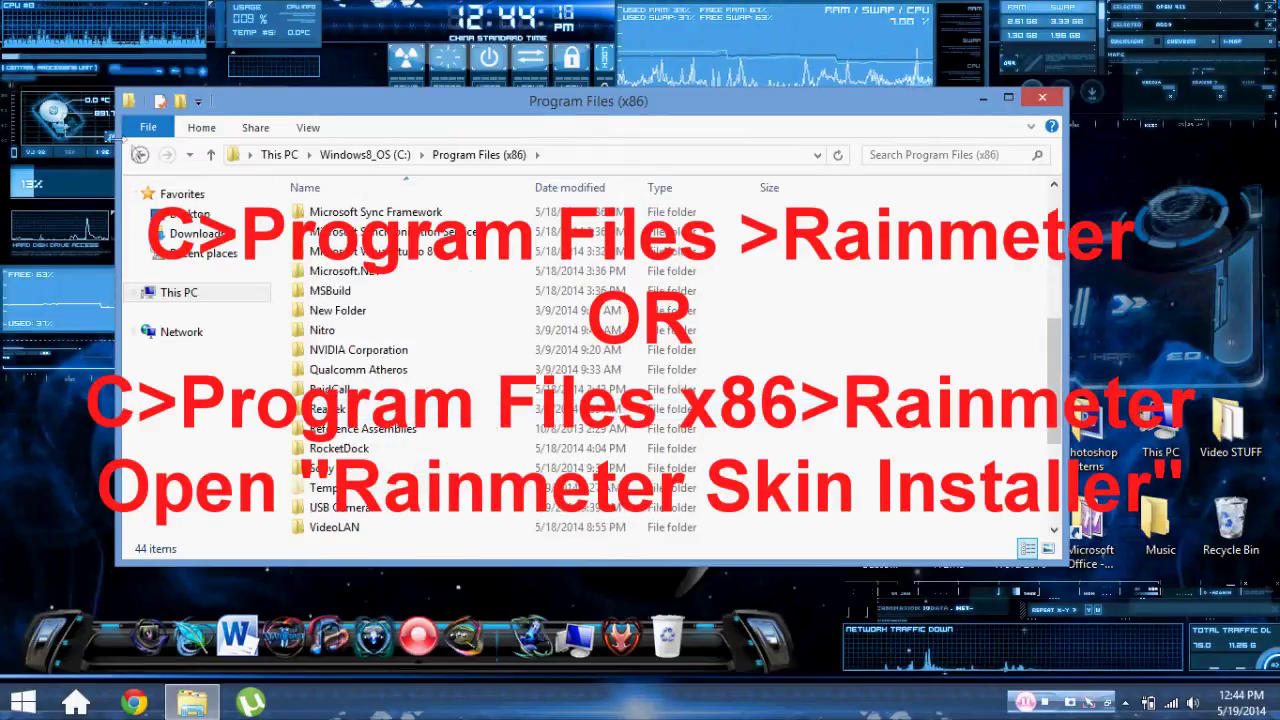
pyautogui.click(140, 154)
pyautogui.doubleClick(342, 274)
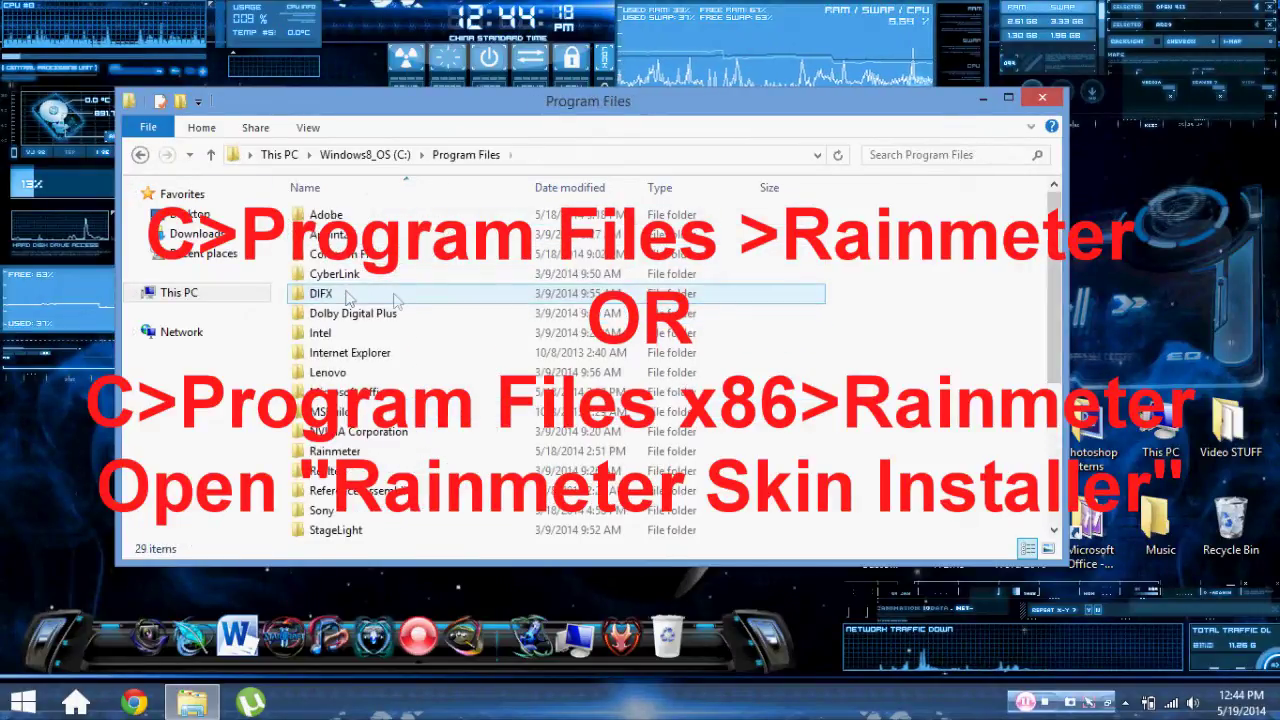
pyautogui.scroll(-4, 416, 331)
pyautogui.scroll(2, 460, 340)
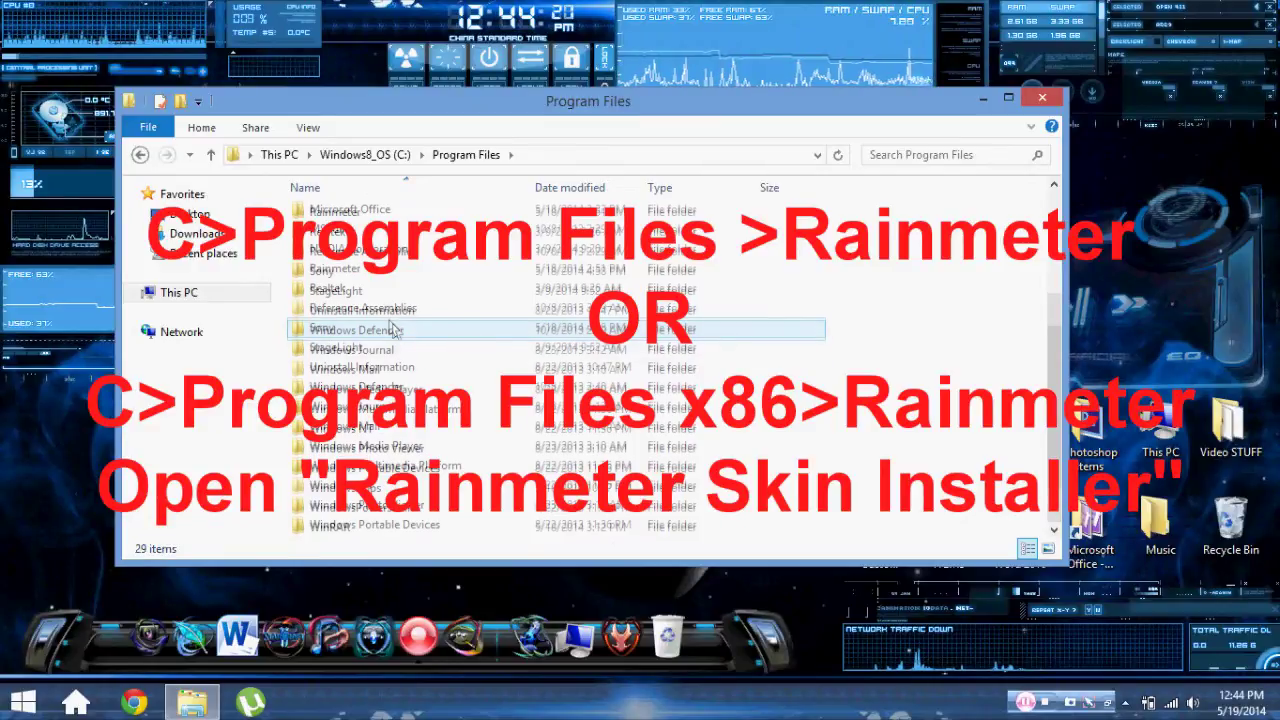
pyautogui.doubleClick(350, 330)
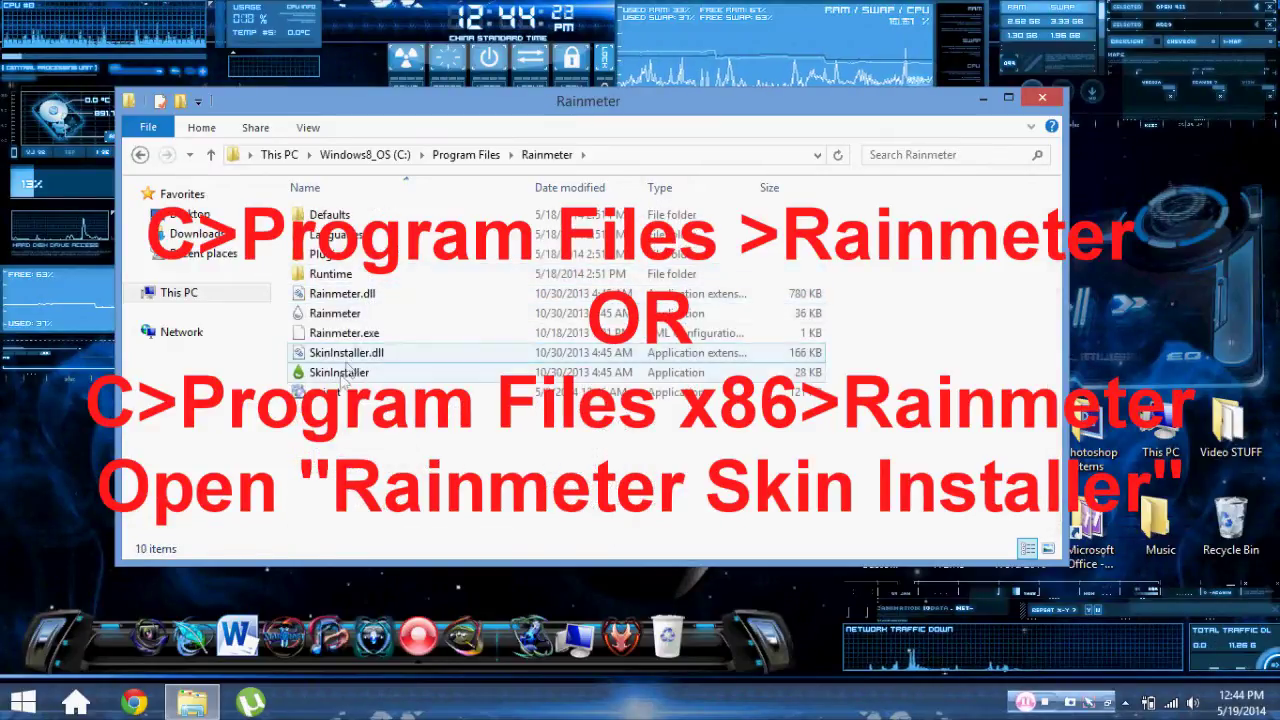
pyautogui.doubleClick(340, 374)
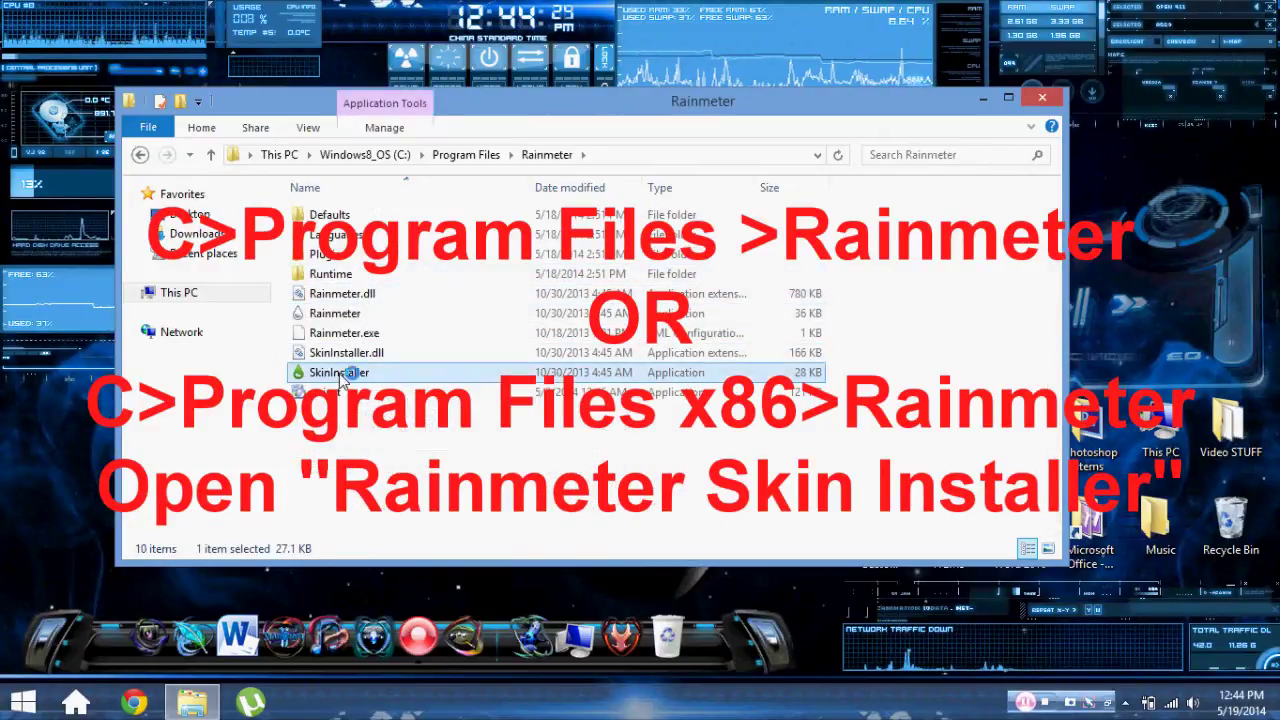
# Browse the skin file chooser to Desktop\Thant Custom Theme's .rmskin file, then close the chooser.
pyautogui.click(335, 150)
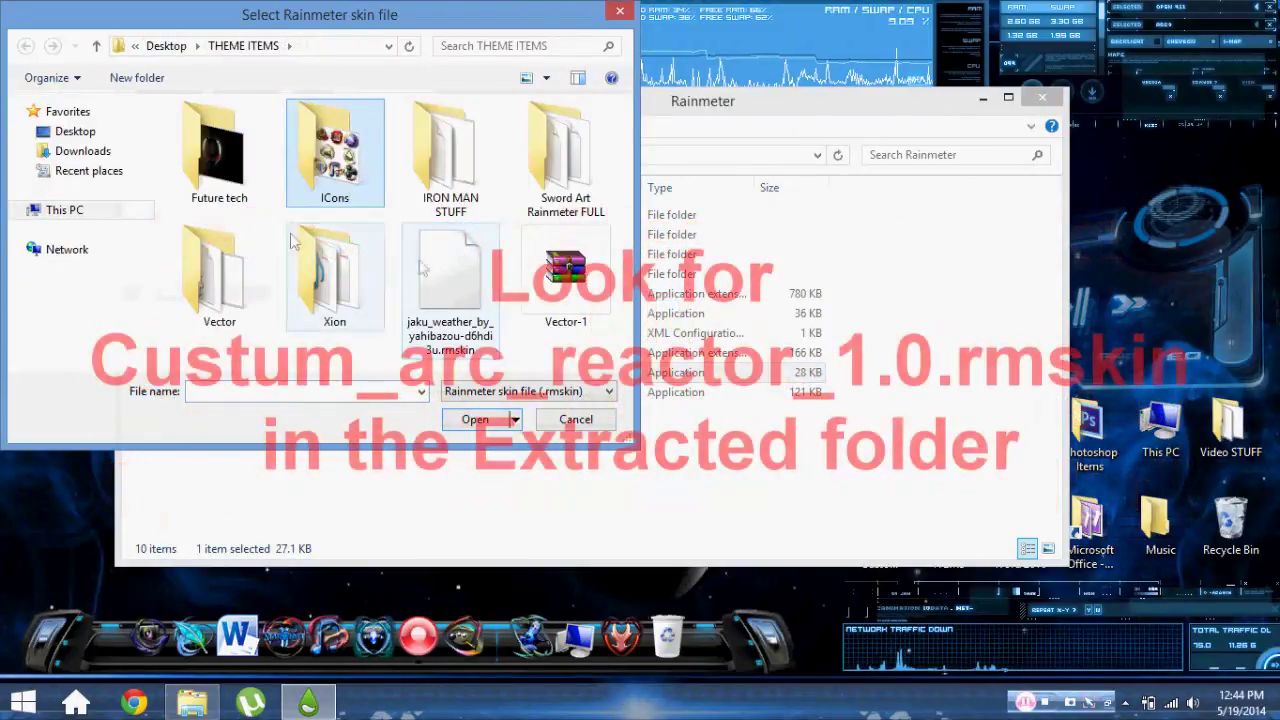
pyautogui.click(70, 131)
pyautogui.moveTo(625, 178); pyautogui.dragTo(625, 320)
pyautogui.doubleClick(330, 191)
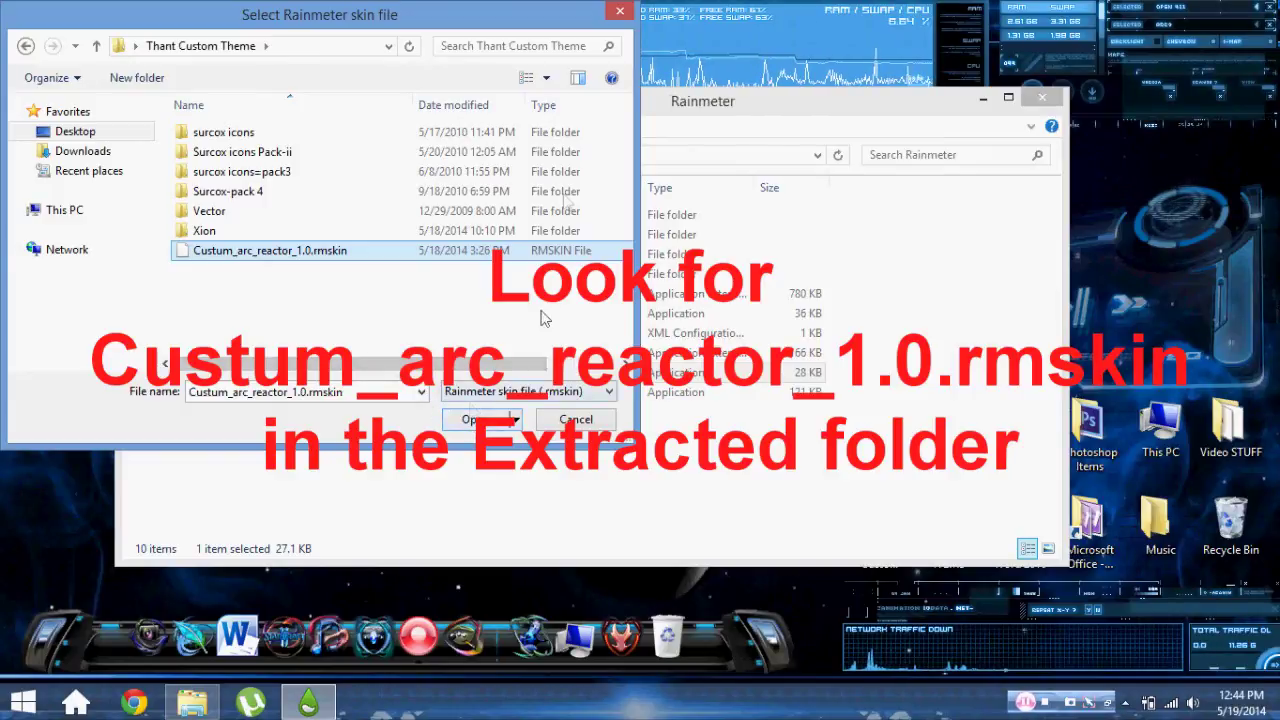
pyautogui.click(620, 15)
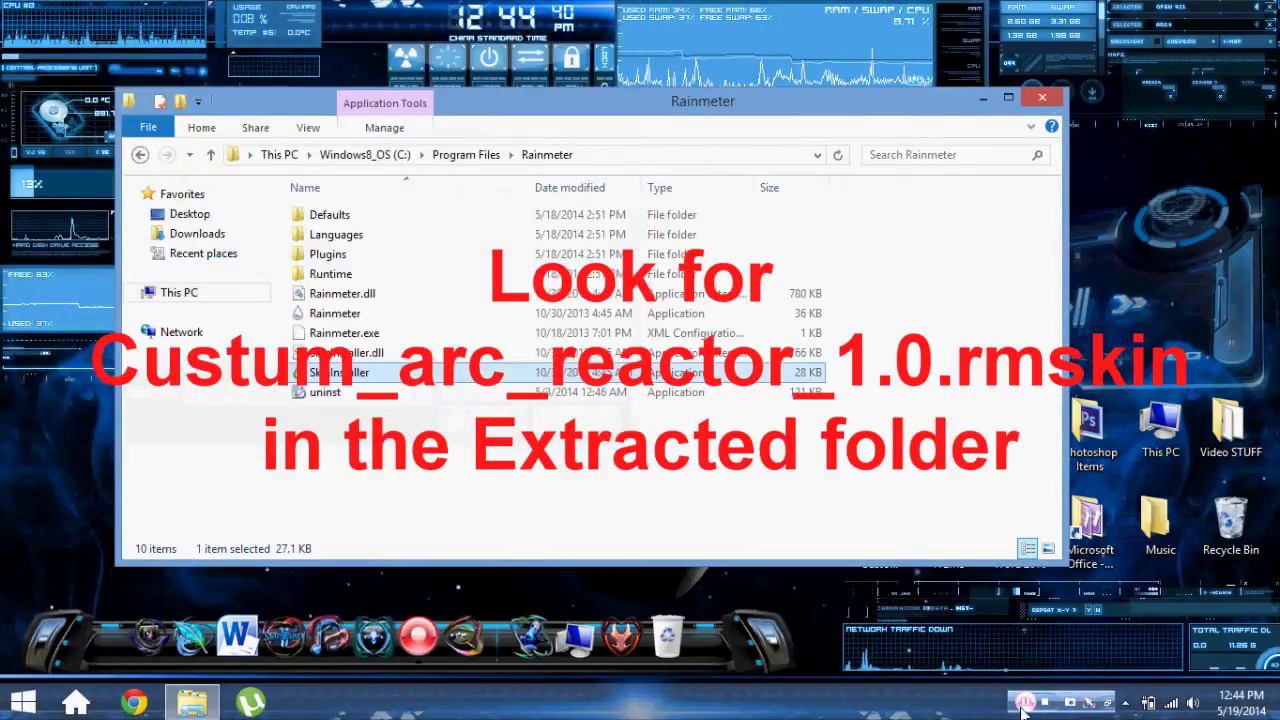
# Close the Rainmeter folder window and open Manage Rainmeter from the hidden tray icons.
pyautogui.click(328, 315)
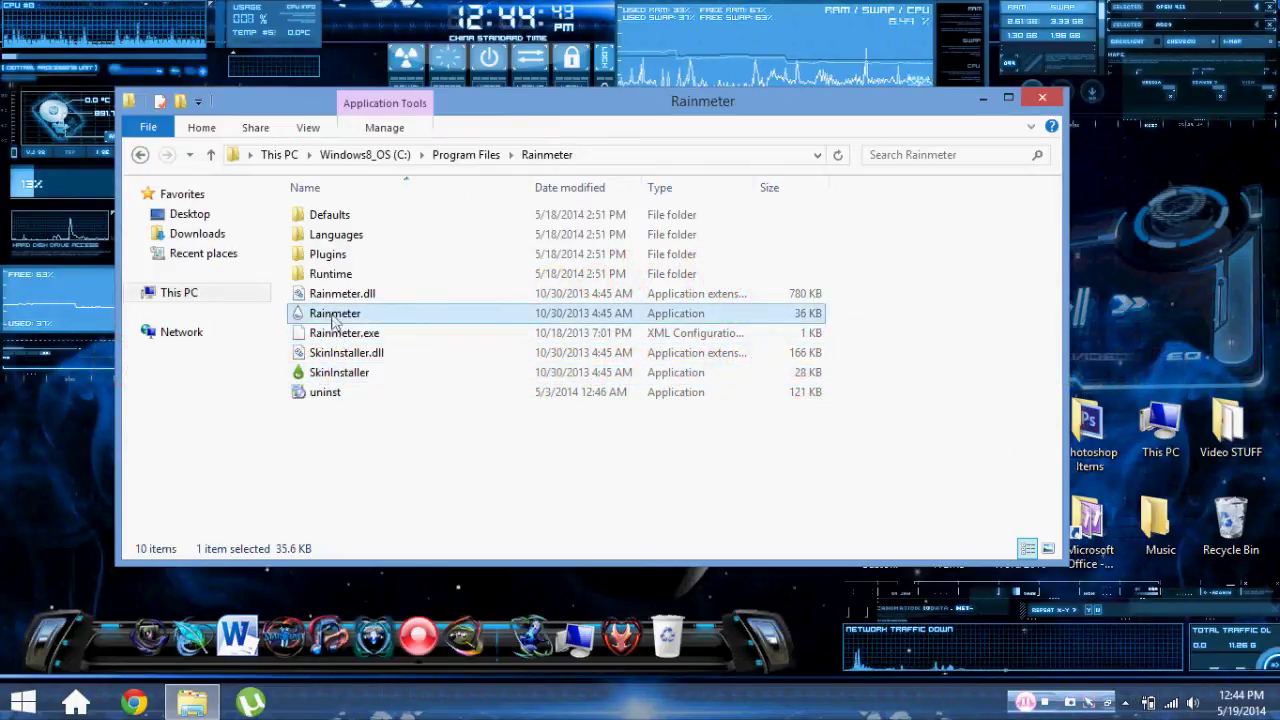
pyautogui.click(1050, 99)
pyautogui.click(1124, 703)
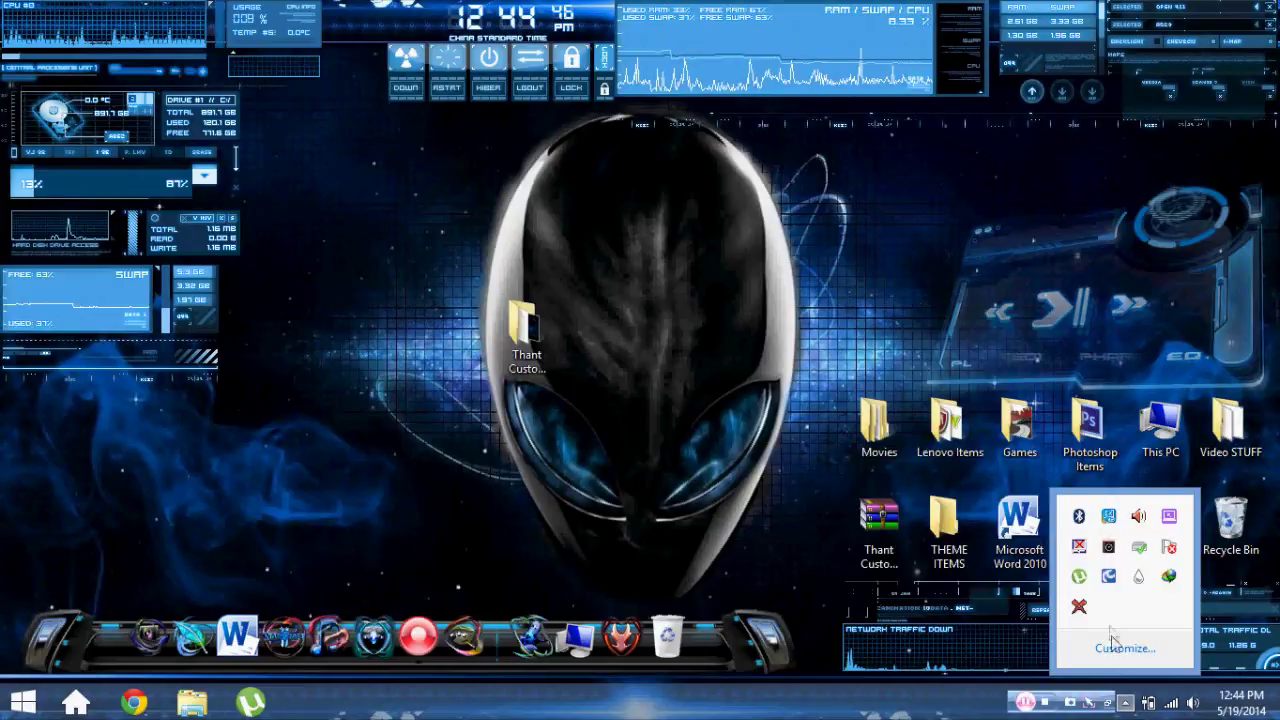
pyautogui.click(1138, 578)
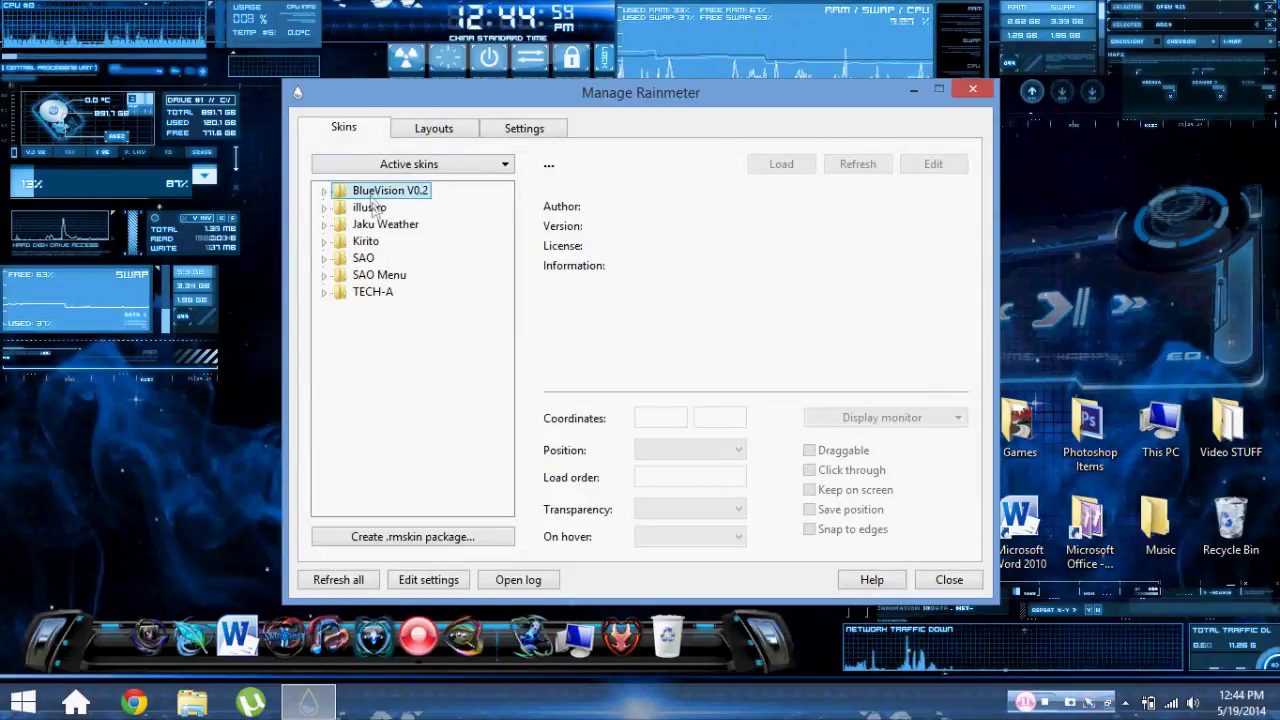
# Expand BlueVision V0.2, reposition the manager window, and inspect the CPU GALLERY.ini skin.
pyautogui.click(325, 193)
pyautogui.moveTo(506, 278); pyautogui.dragTo(467, 261)
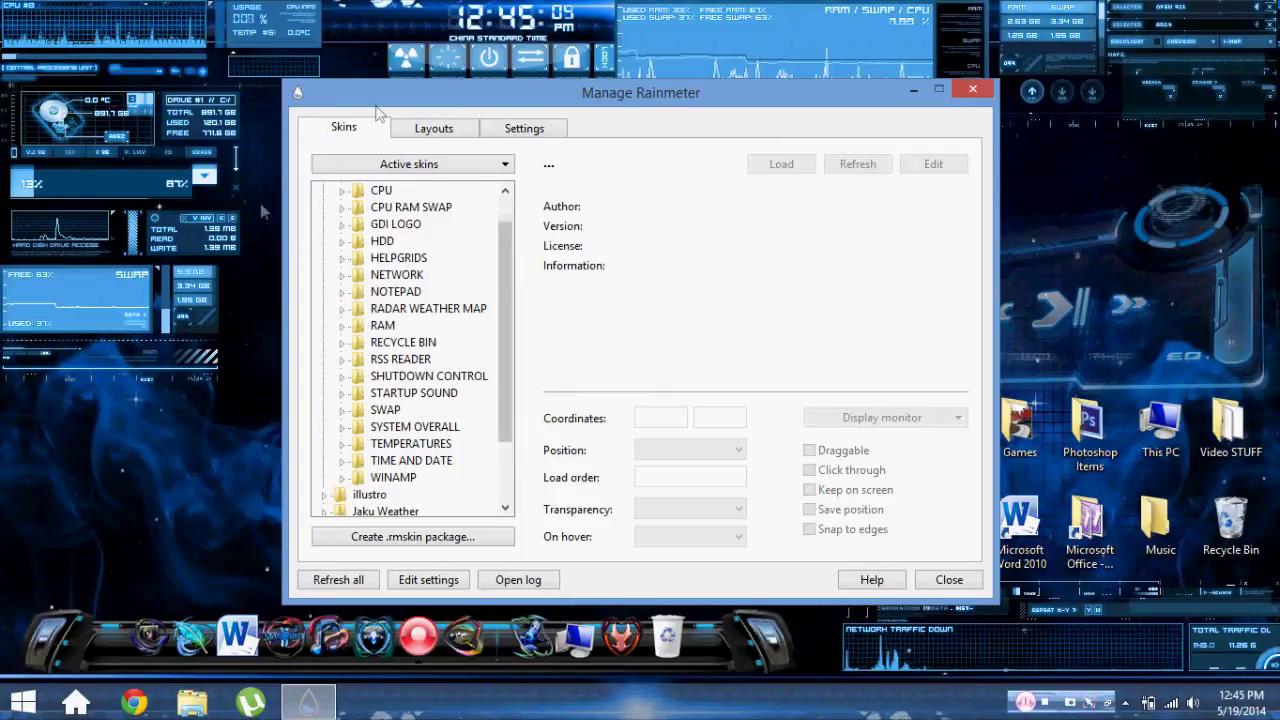
pyautogui.moveTo(443, 100); pyautogui.dragTo(390, 162)
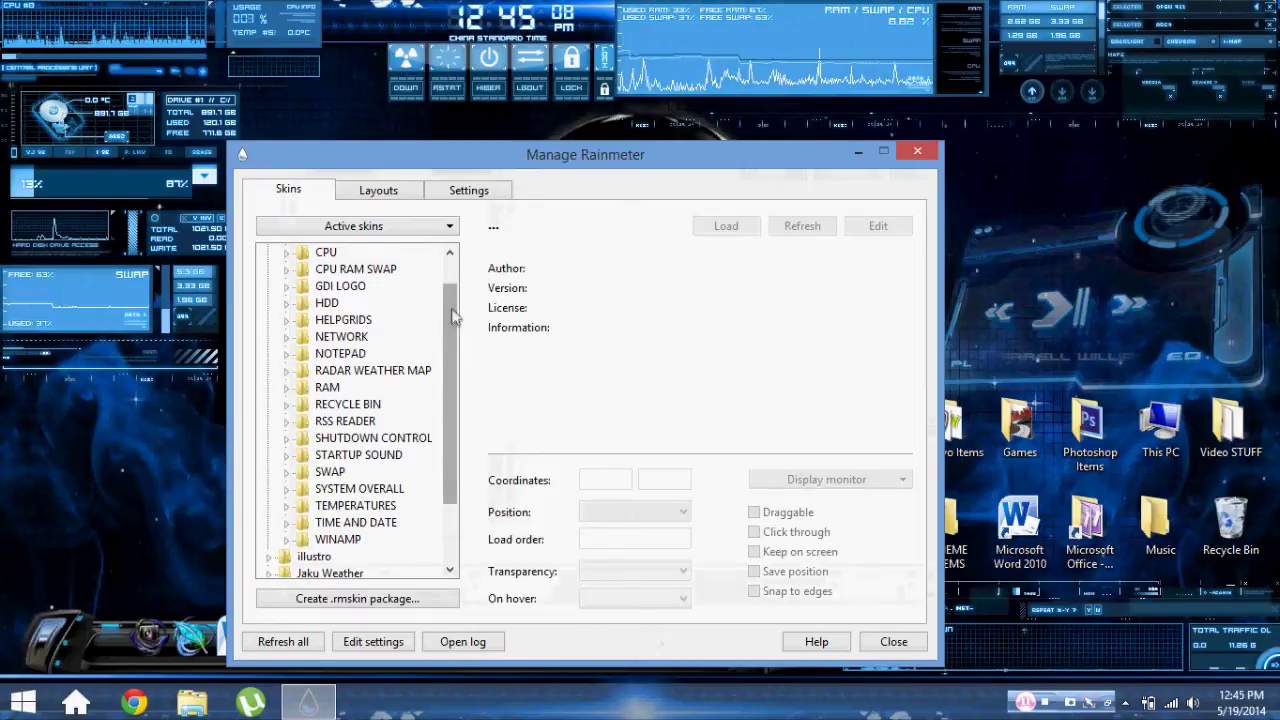
pyautogui.moveTo(450, 313); pyautogui.dragTo(450, 288)
pyautogui.click(287, 286)
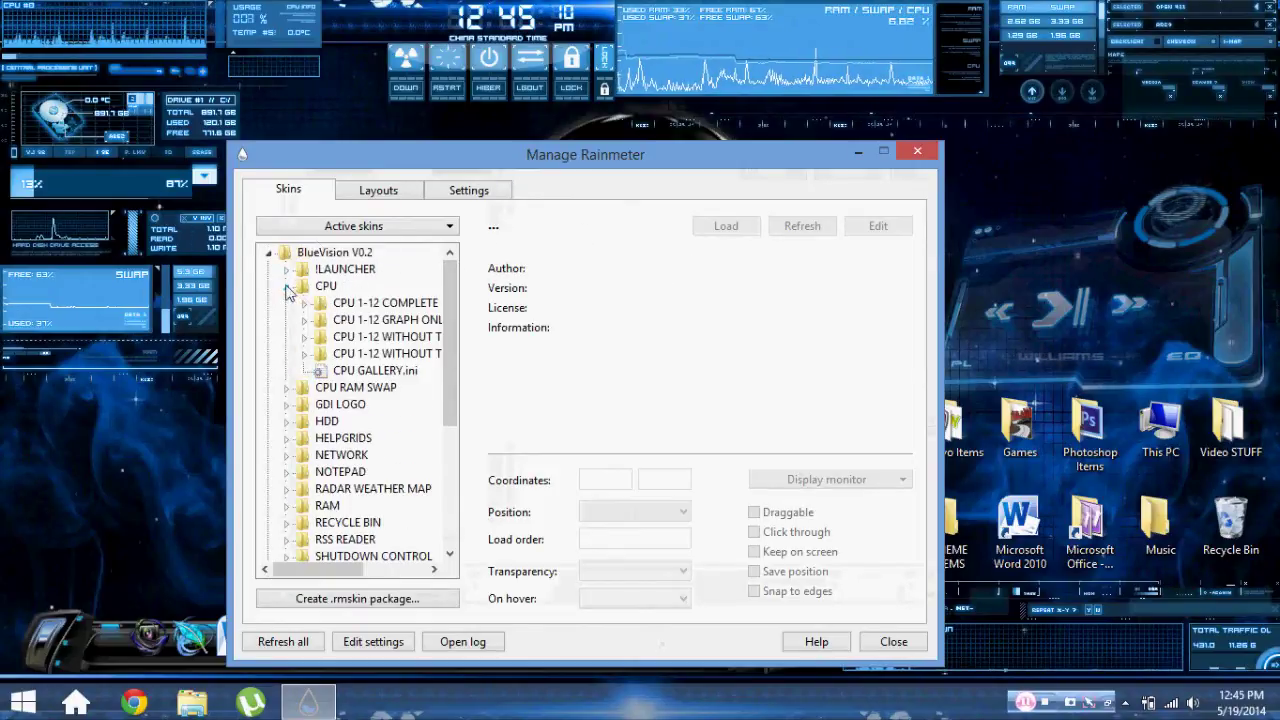
pyautogui.rightClick(338, 372)
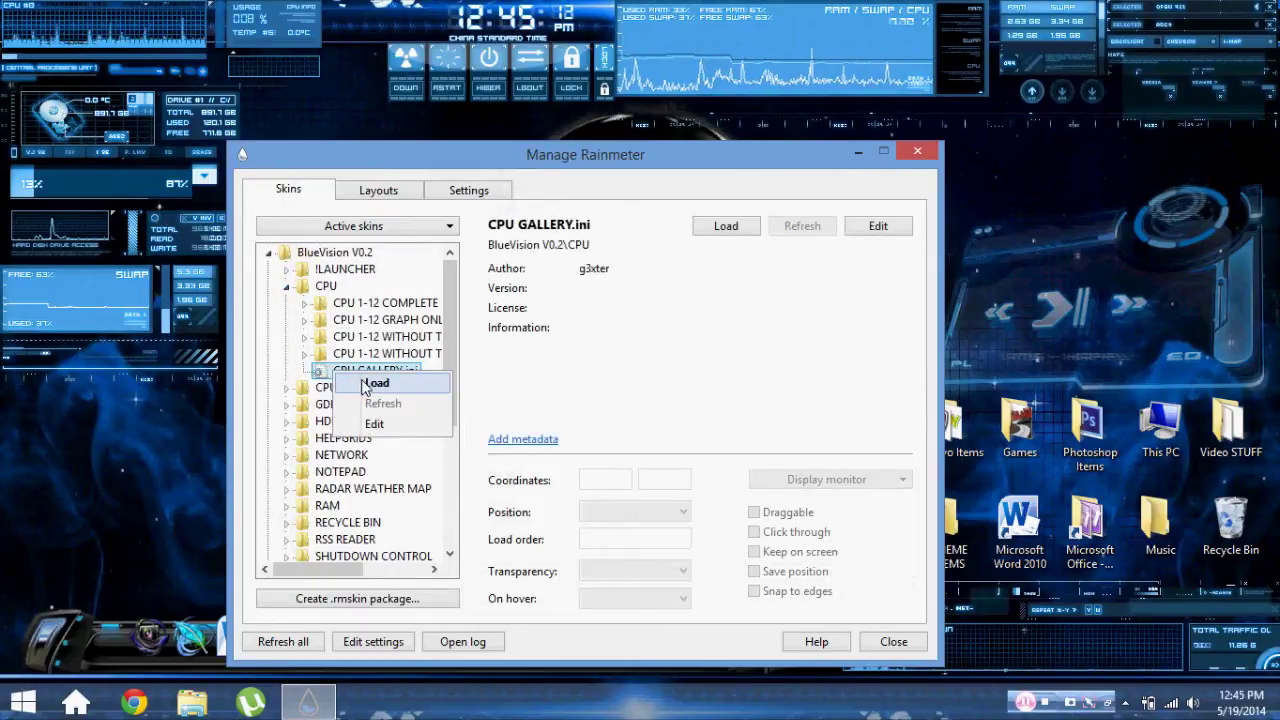
pyautogui.click(287, 285)
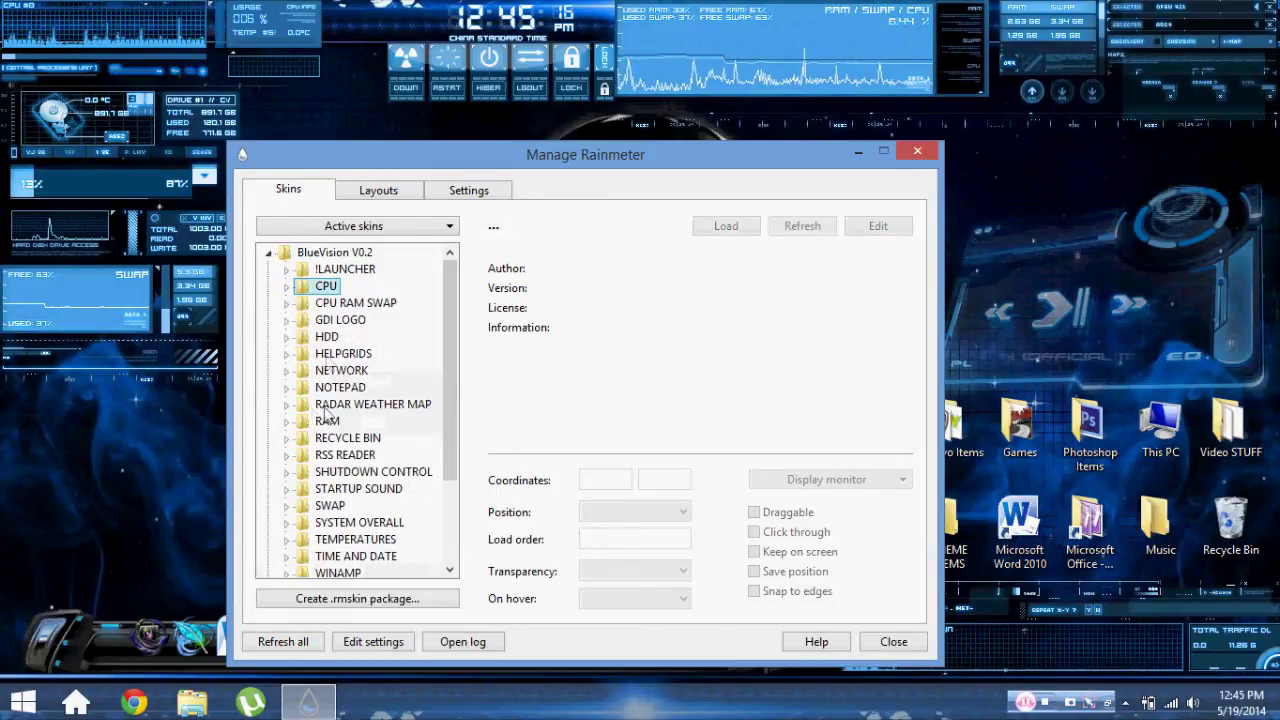
# Load the HDD D.ini skin from HDD > HDD D and move its widget lower left.
pyautogui.click(287, 337)
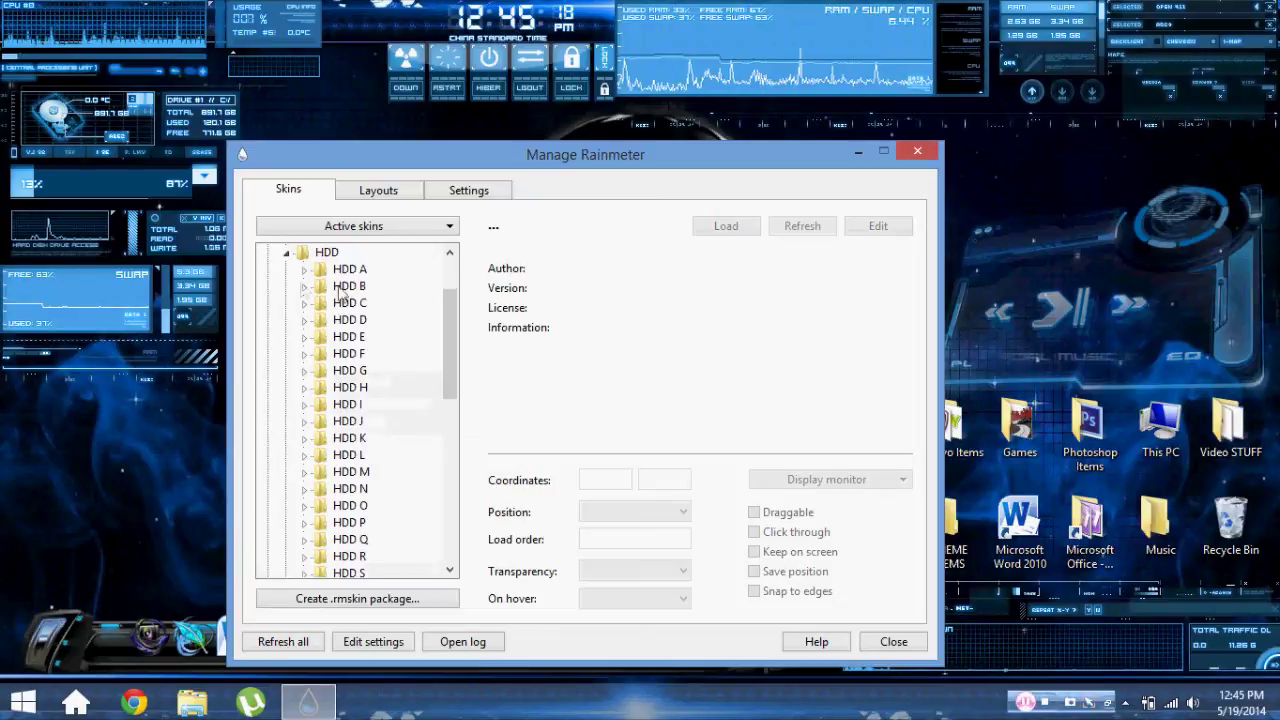
pyautogui.click(304, 320)
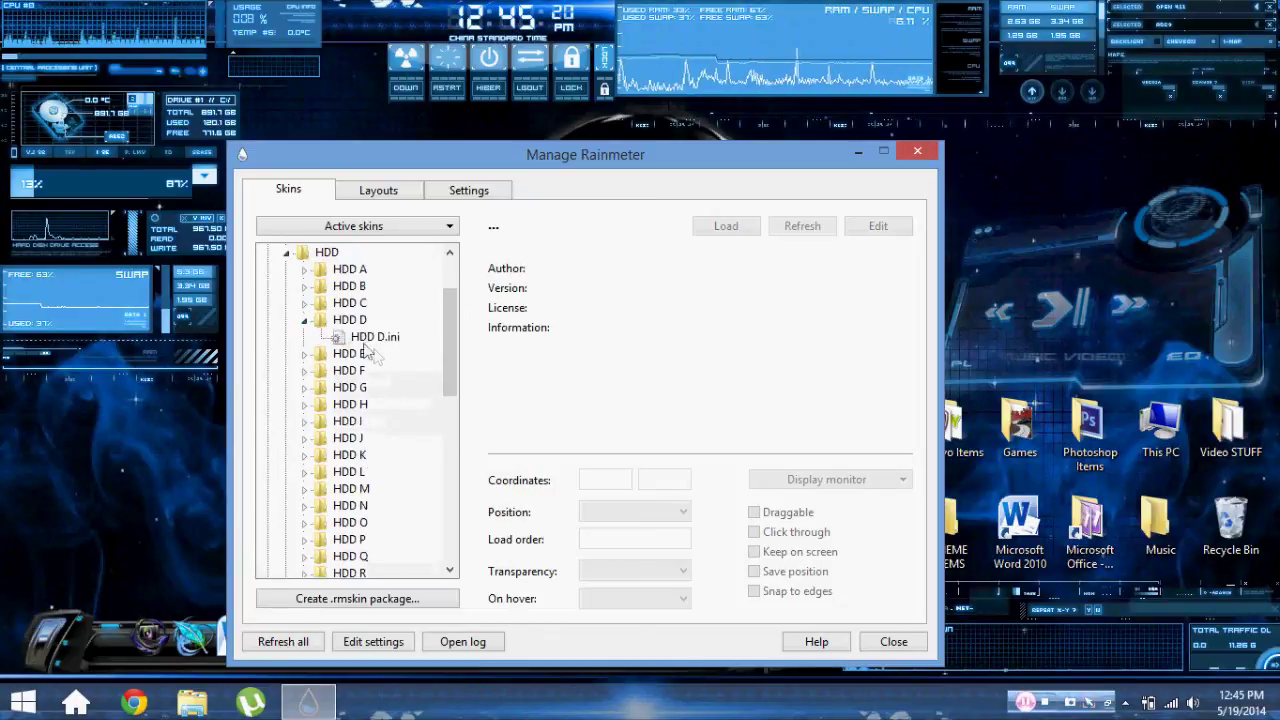
pyautogui.rightClick(371, 345)
pyautogui.click(412, 352)
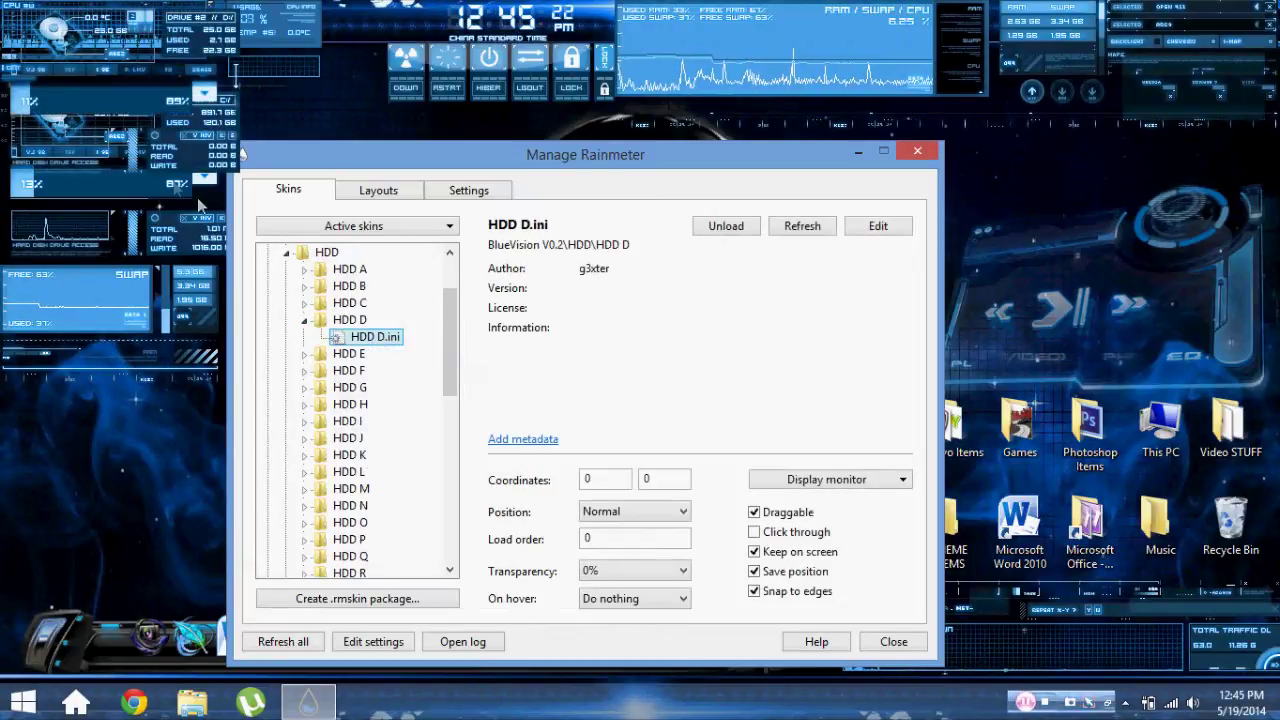
pyautogui.moveTo(153, 118); pyautogui.dragTo(95, 484)
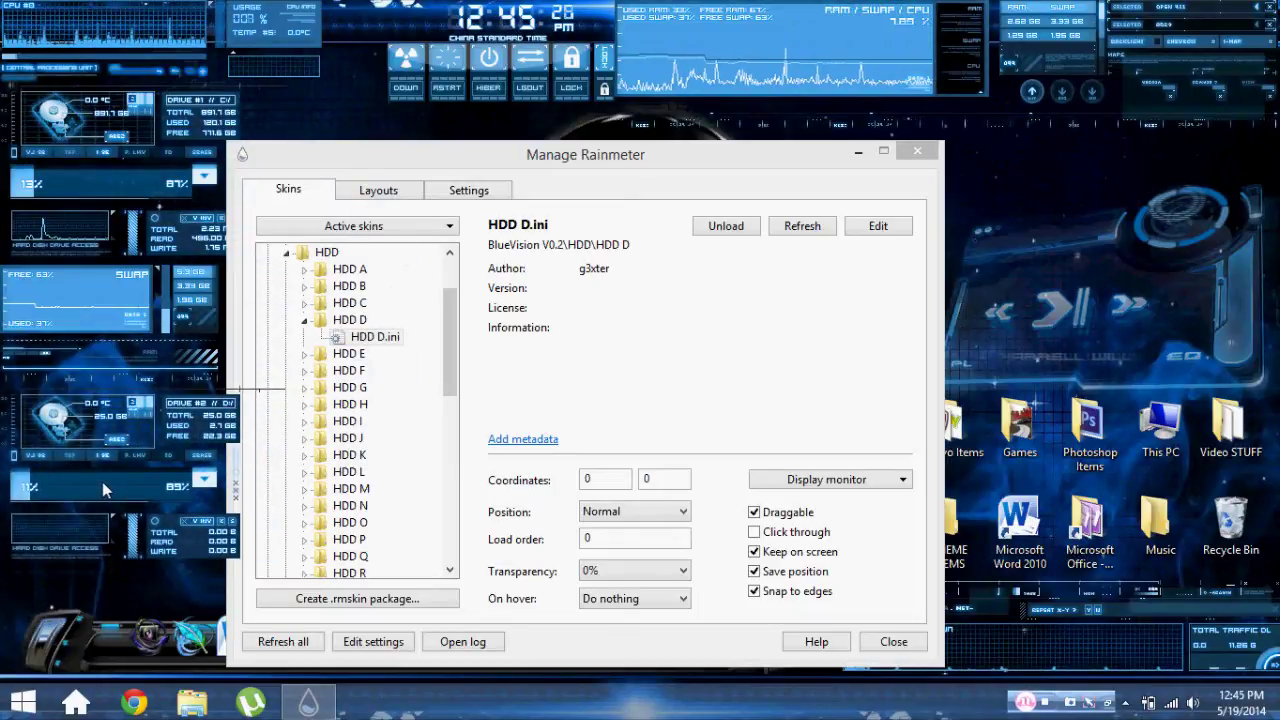
# Unload the HDD D.ini skin, collapse the HDD folder, and close Manage Rainmeter.
pyautogui.rightClick(355, 350)
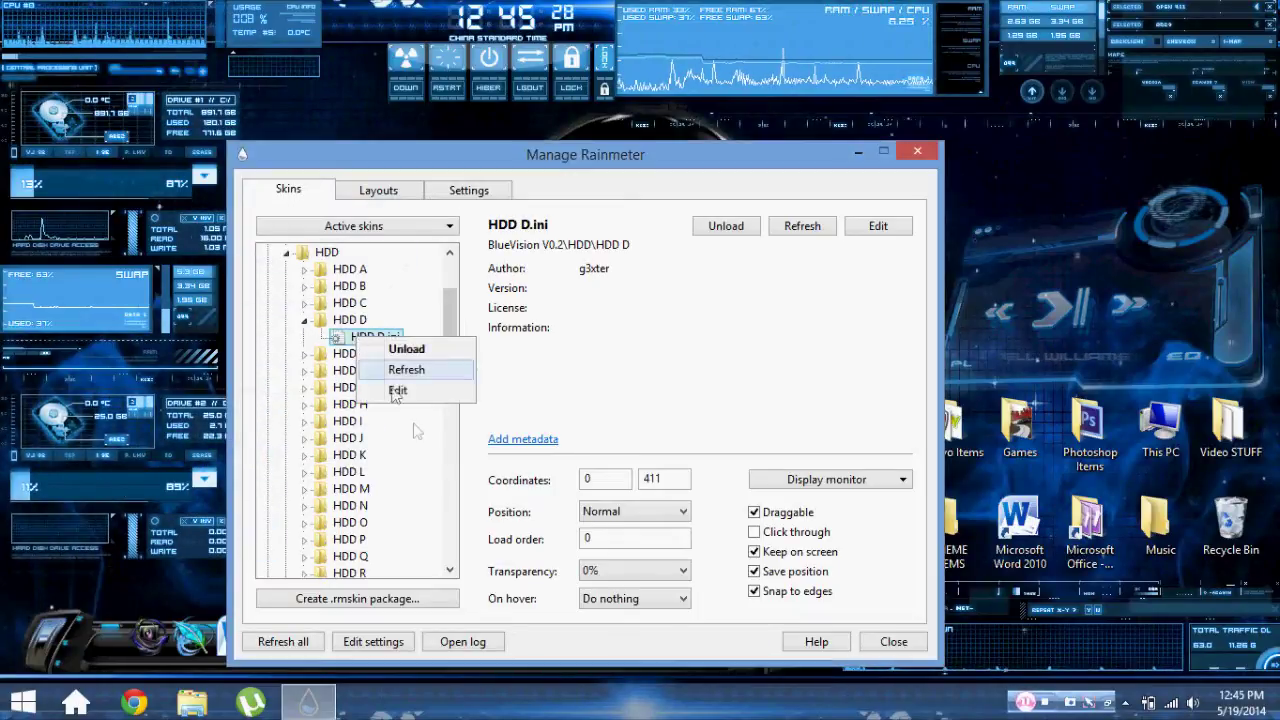
pyautogui.click(420, 348)
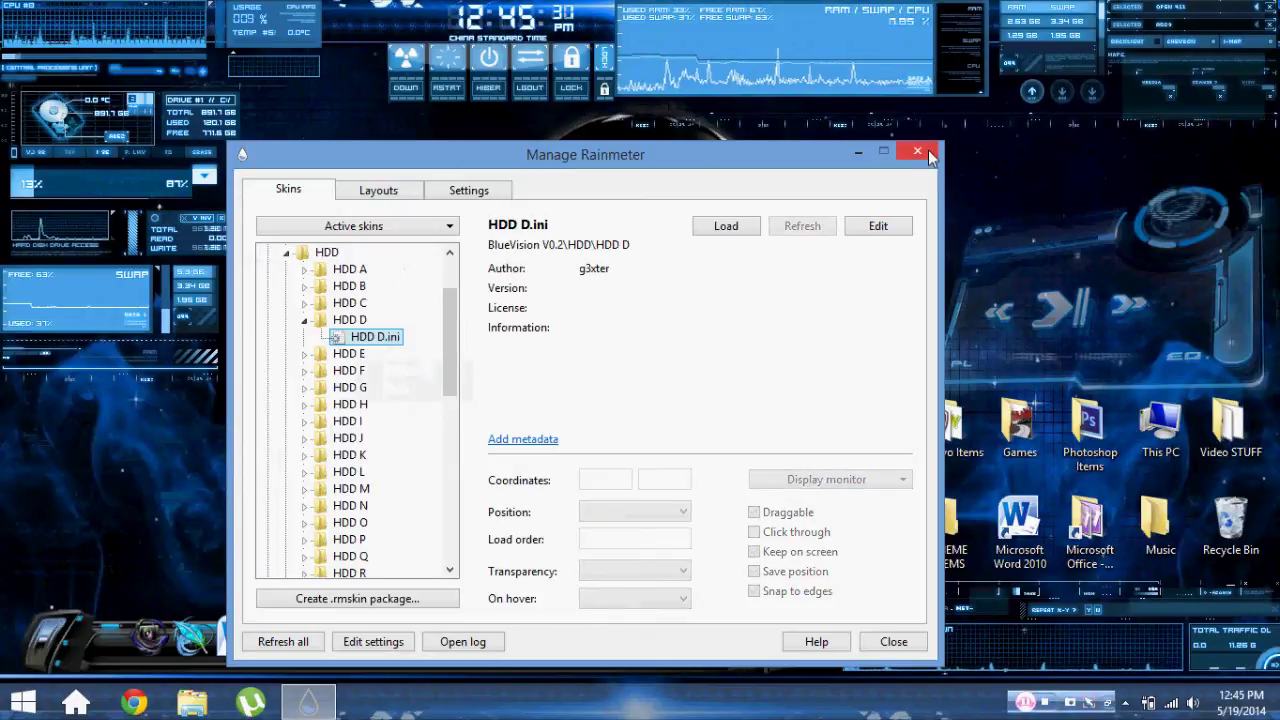
pyautogui.click(288, 254)
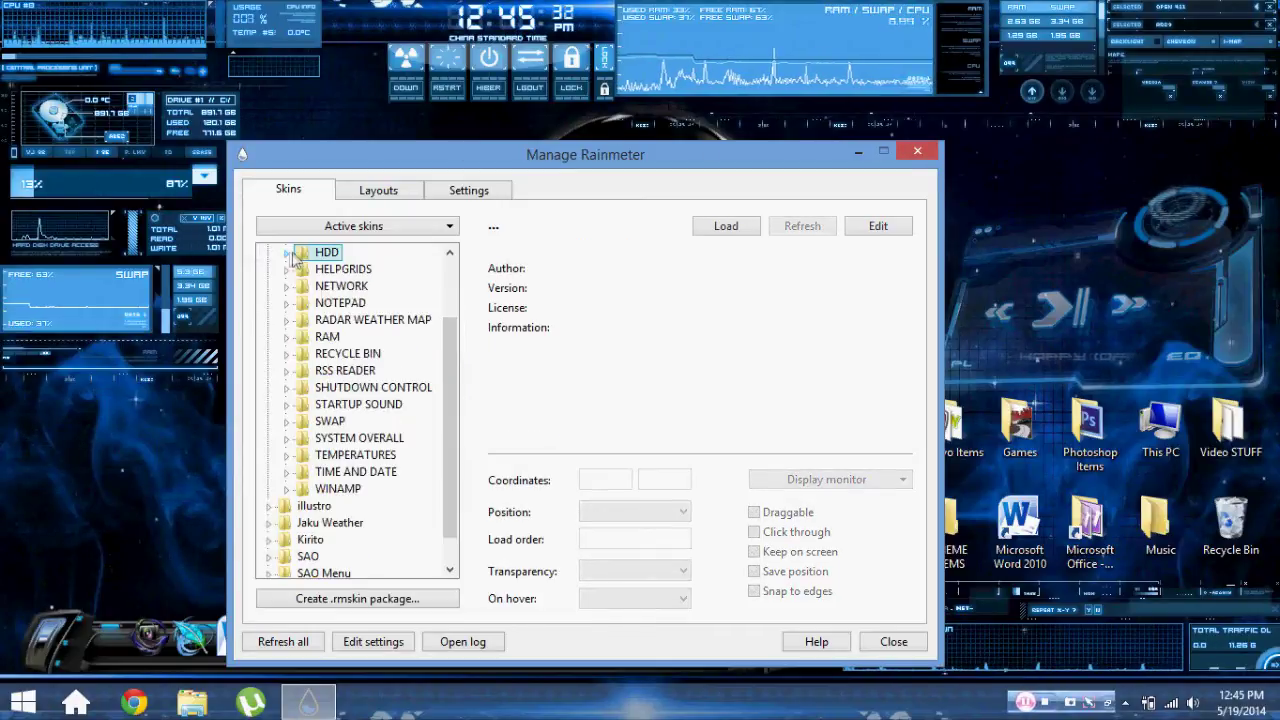
pyautogui.scroll(2, 440, 353)
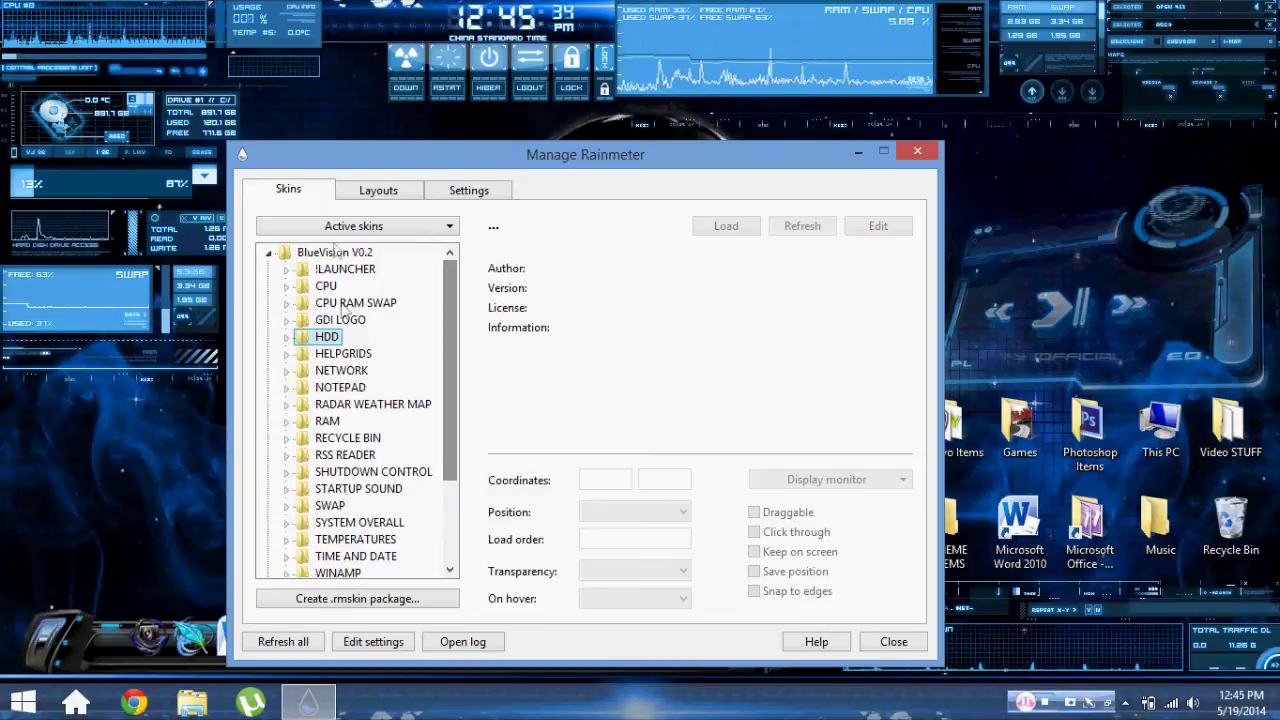
pyautogui.click(917, 154)
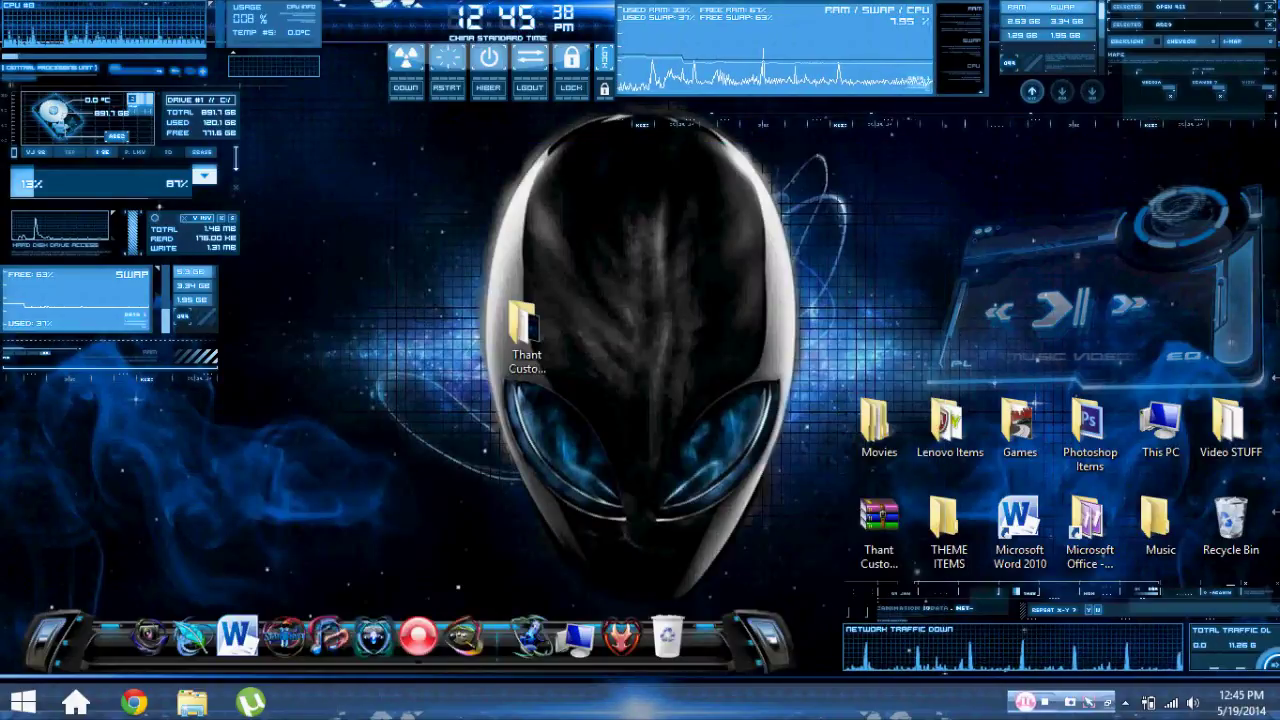
# Open Thant Custom Theme, check the Alien Background image's options, then open the Xion folder.
pyautogui.doubleClick(527, 330)
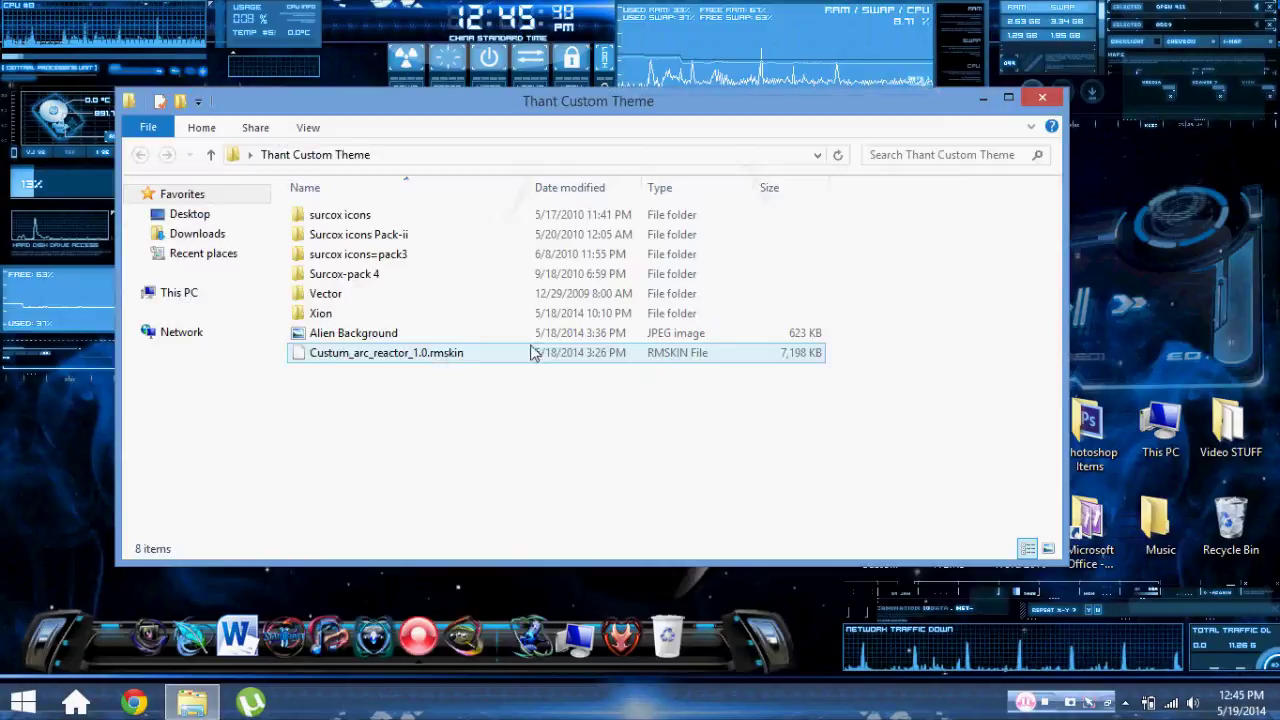
pyautogui.click(343, 337)
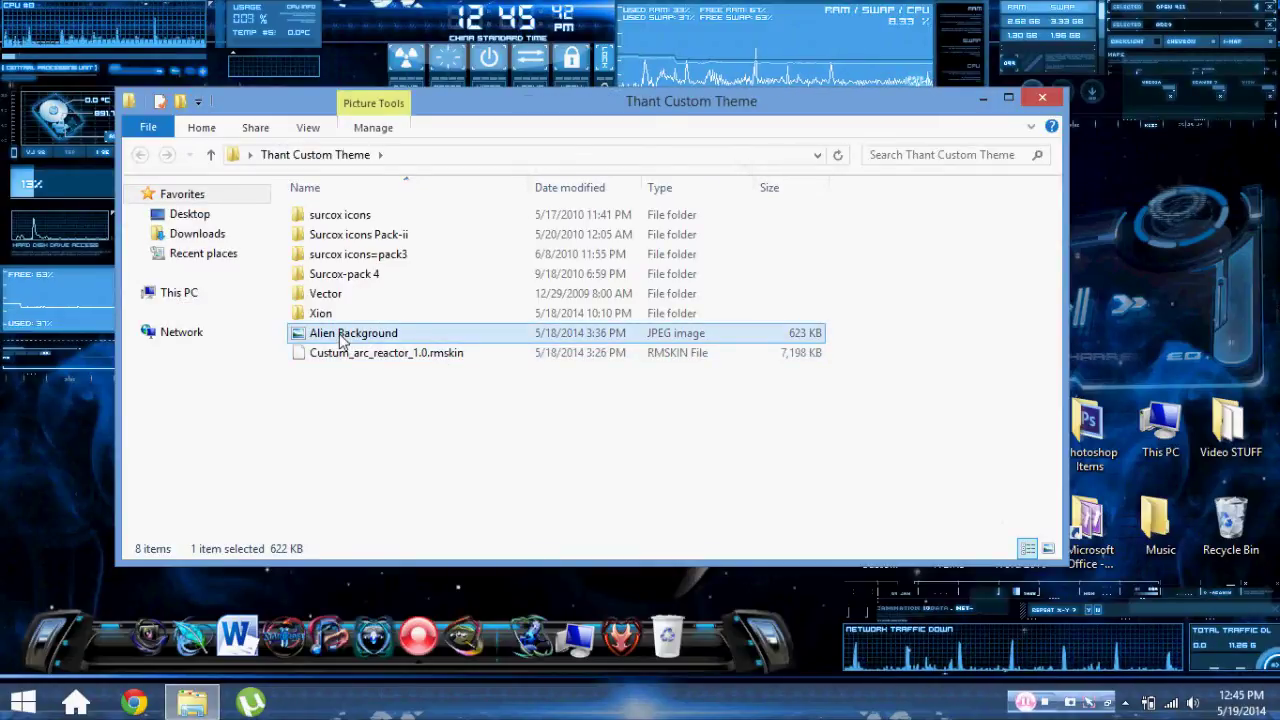
pyautogui.rightClick(343, 337)
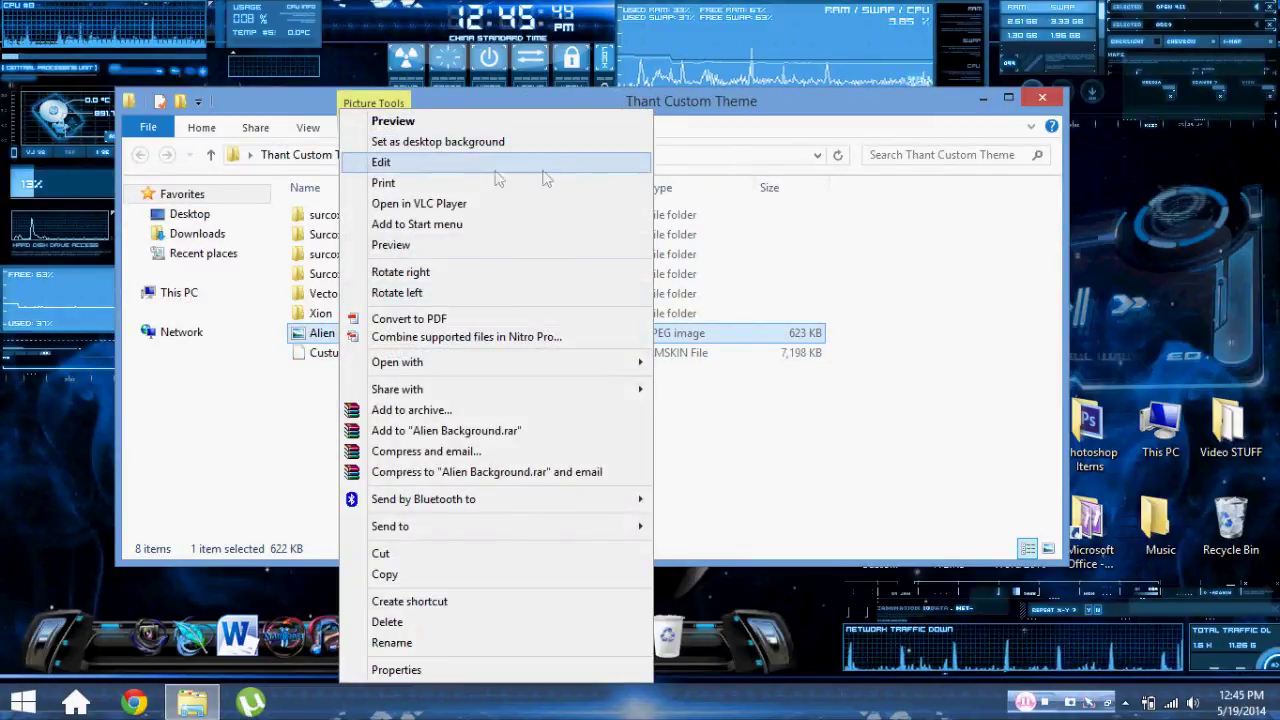
pyautogui.click(427, 196)
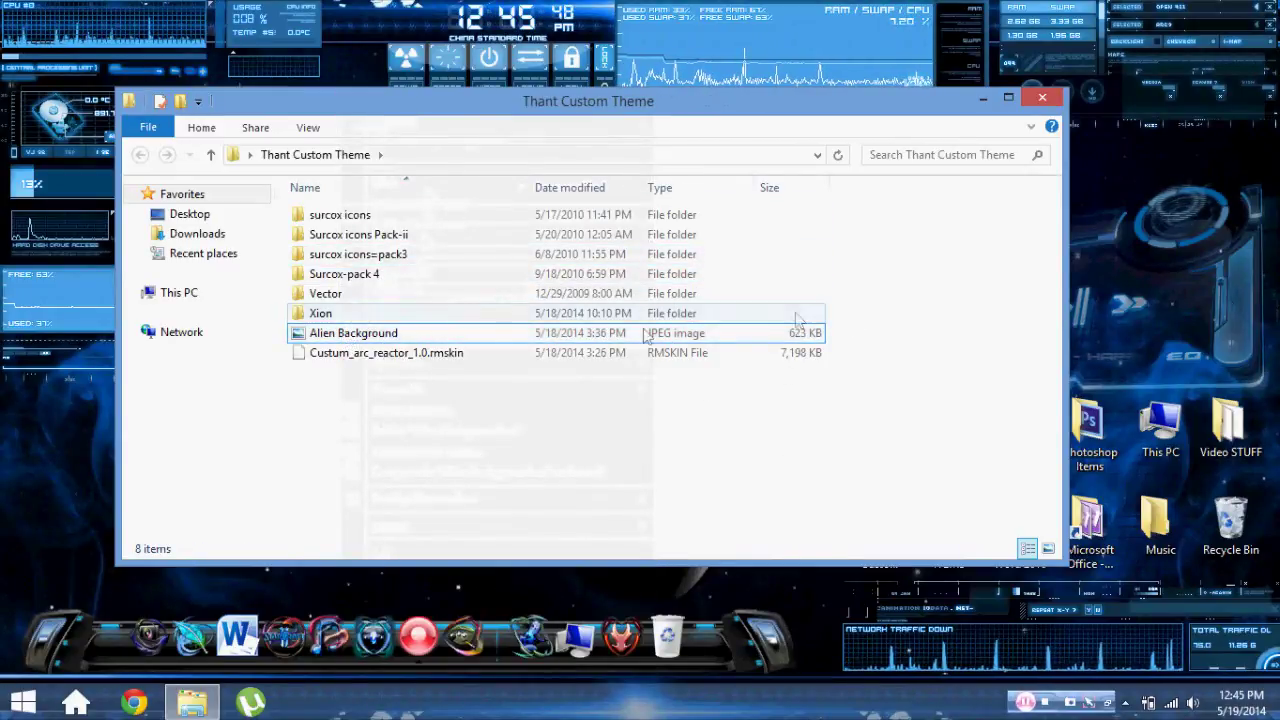
pyautogui.doubleClick(466, 314)
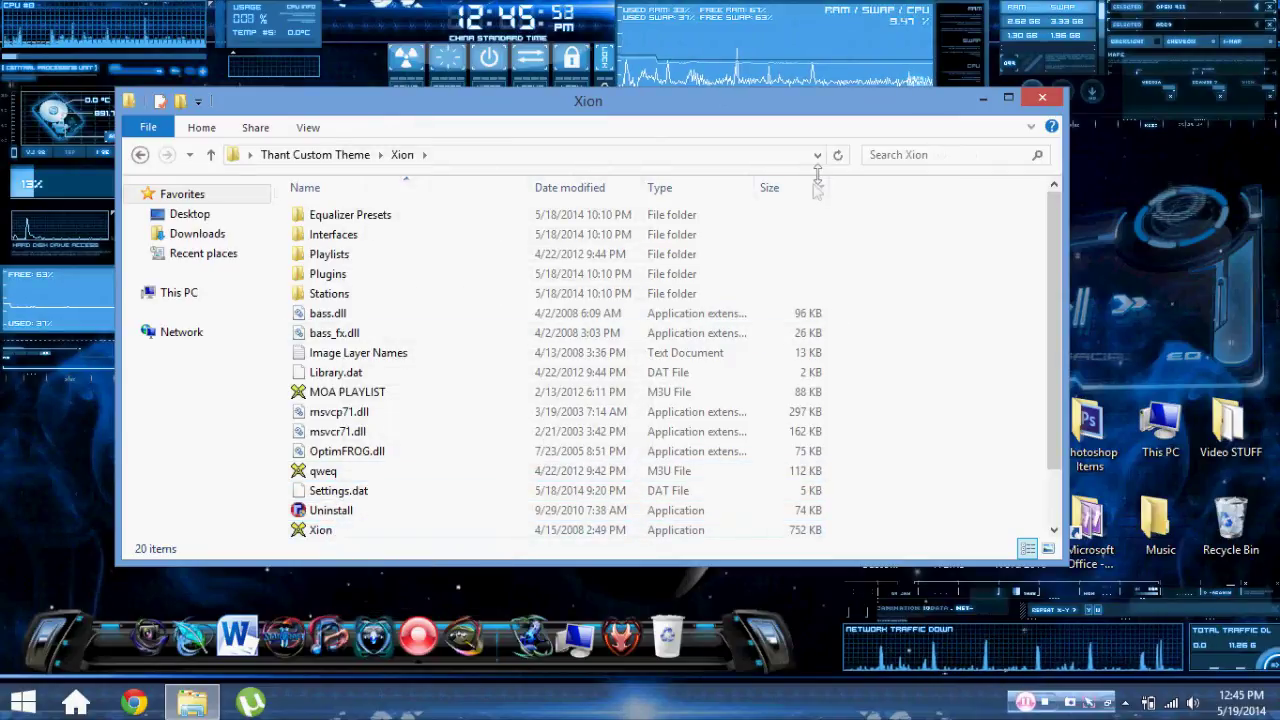
# Switch the Xion player to the Alexis skin and return Explorer to Thant Custom Theme.
pyautogui.moveTo(841, 120); pyautogui.dragTo(698, 118)
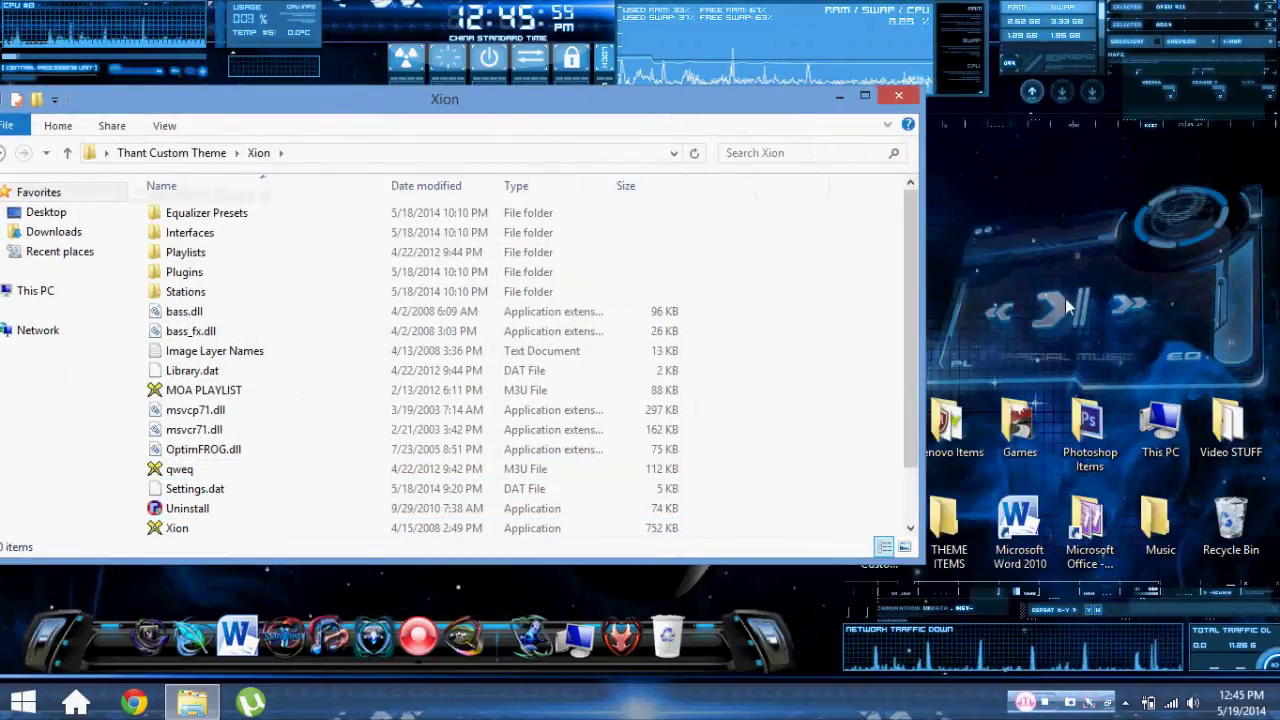
pyautogui.rightClick(1042, 248)
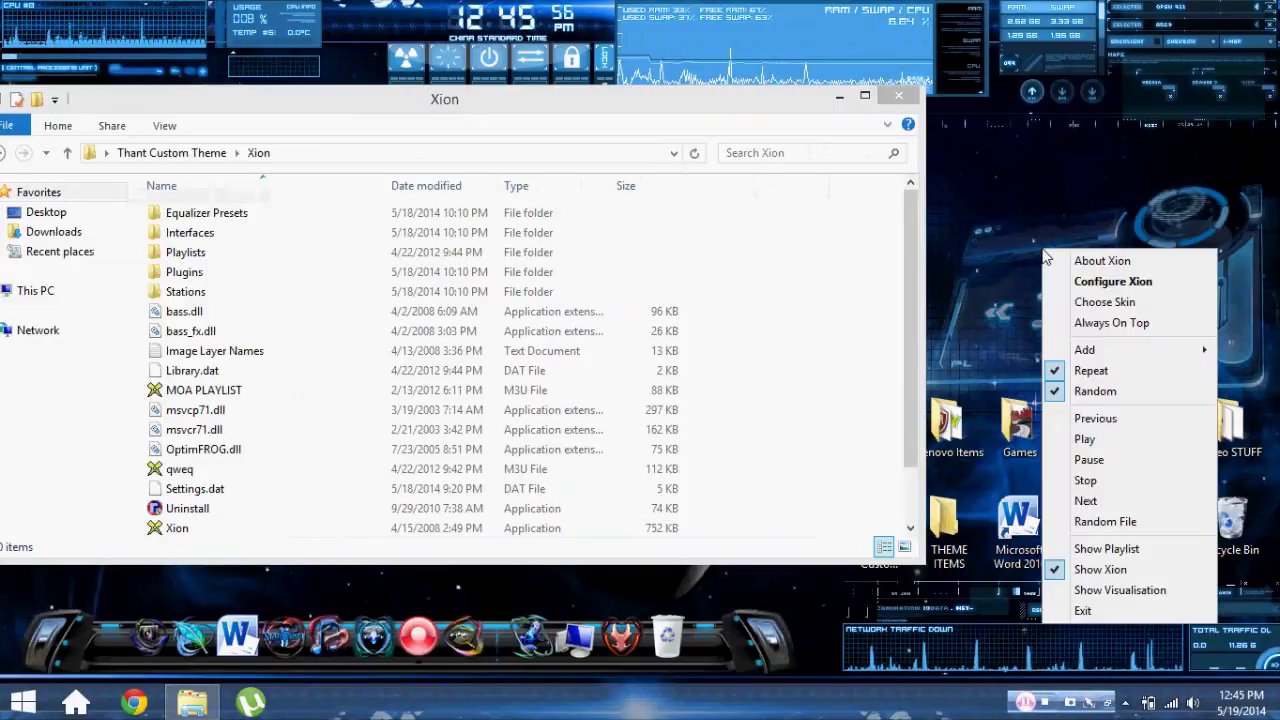
pyautogui.click(1104, 302)
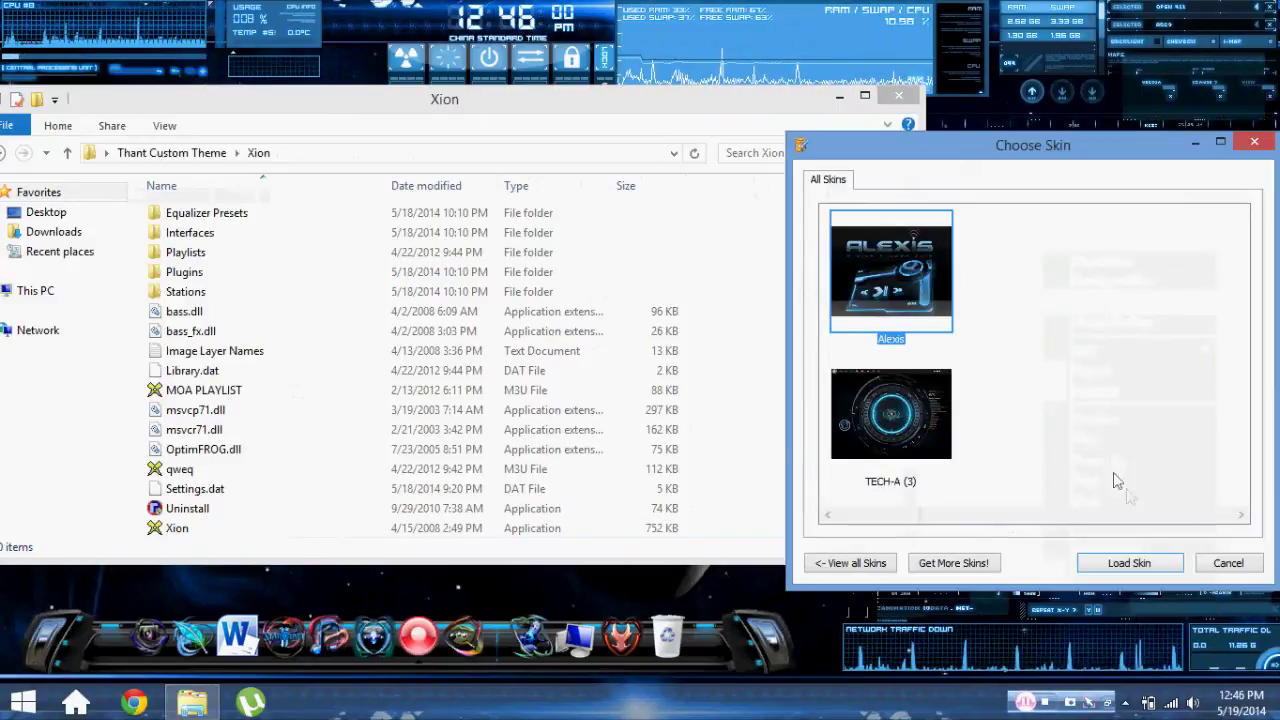
pyautogui.click(1228, 563)
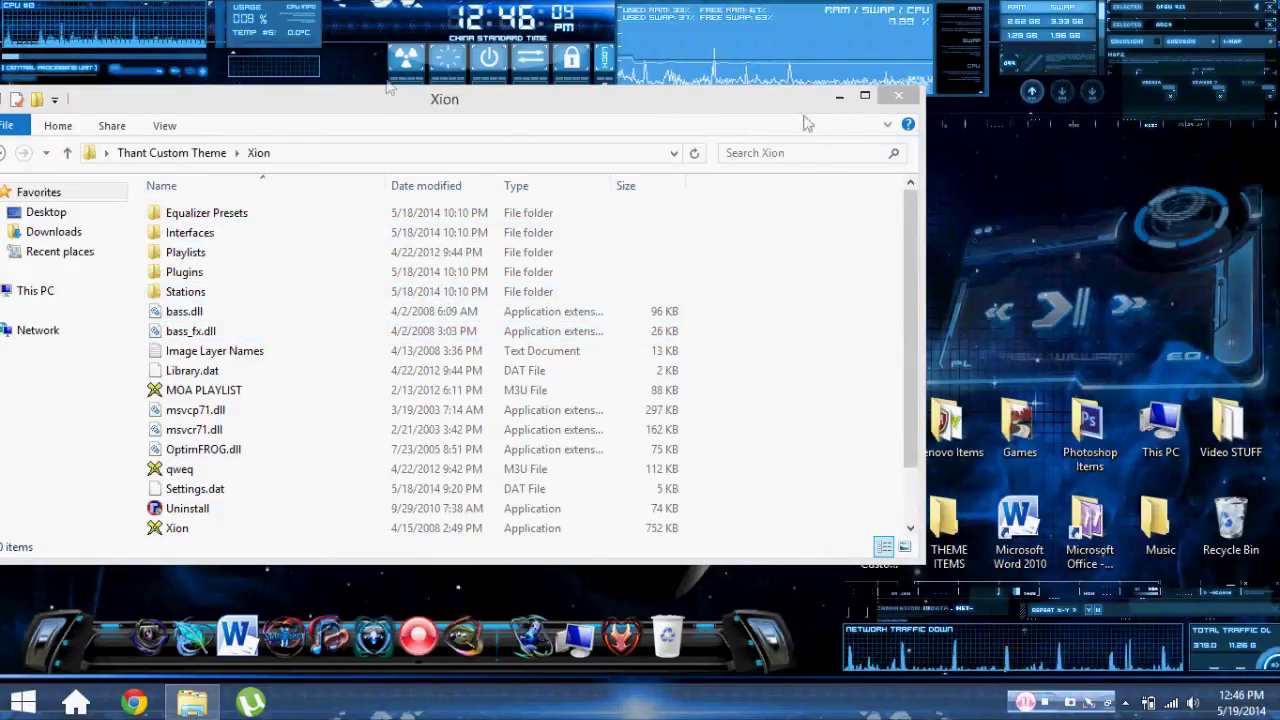
pyautogui.hotkey('alt', 'Up')
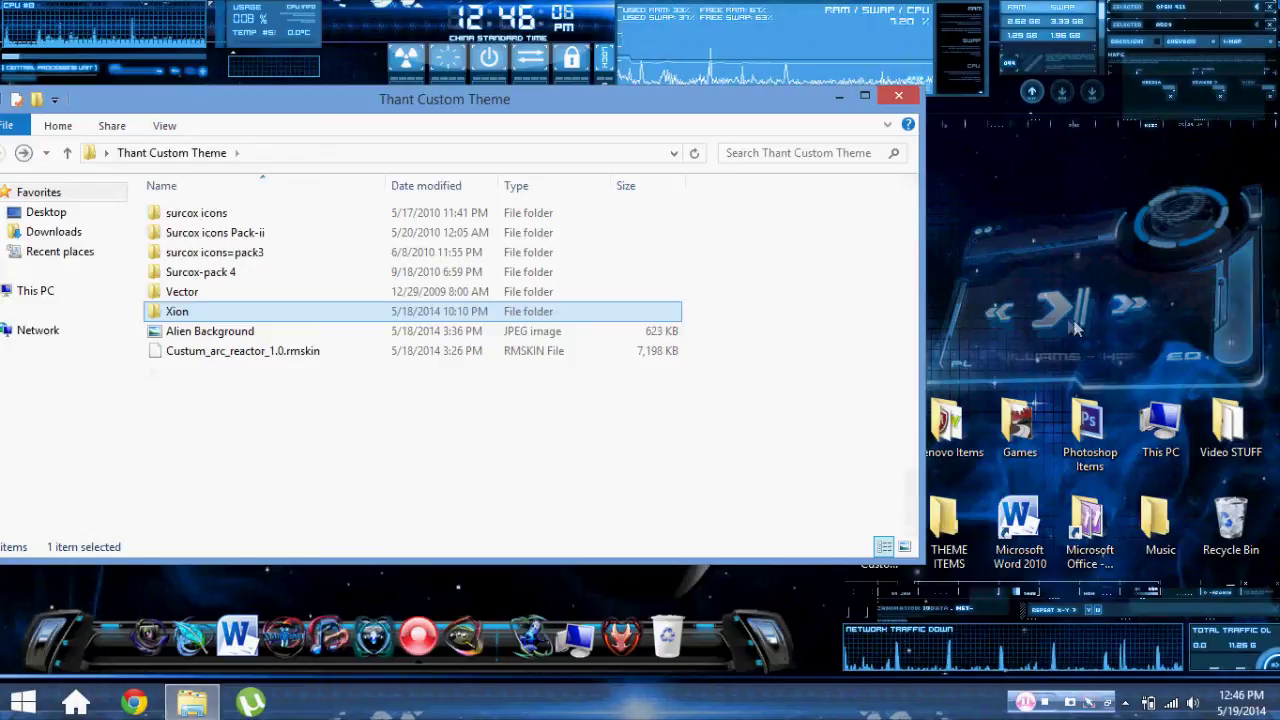
pyautogui.click(1075, 328)
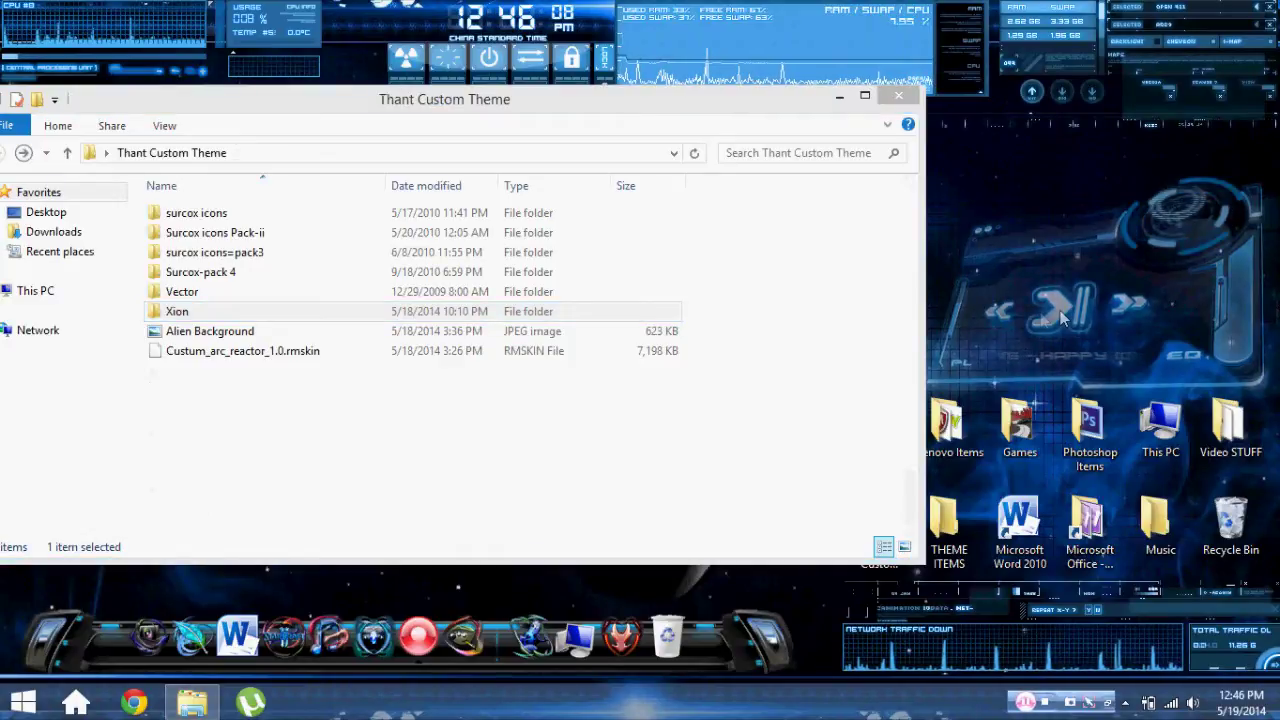
pyautogui.click(165, 278)
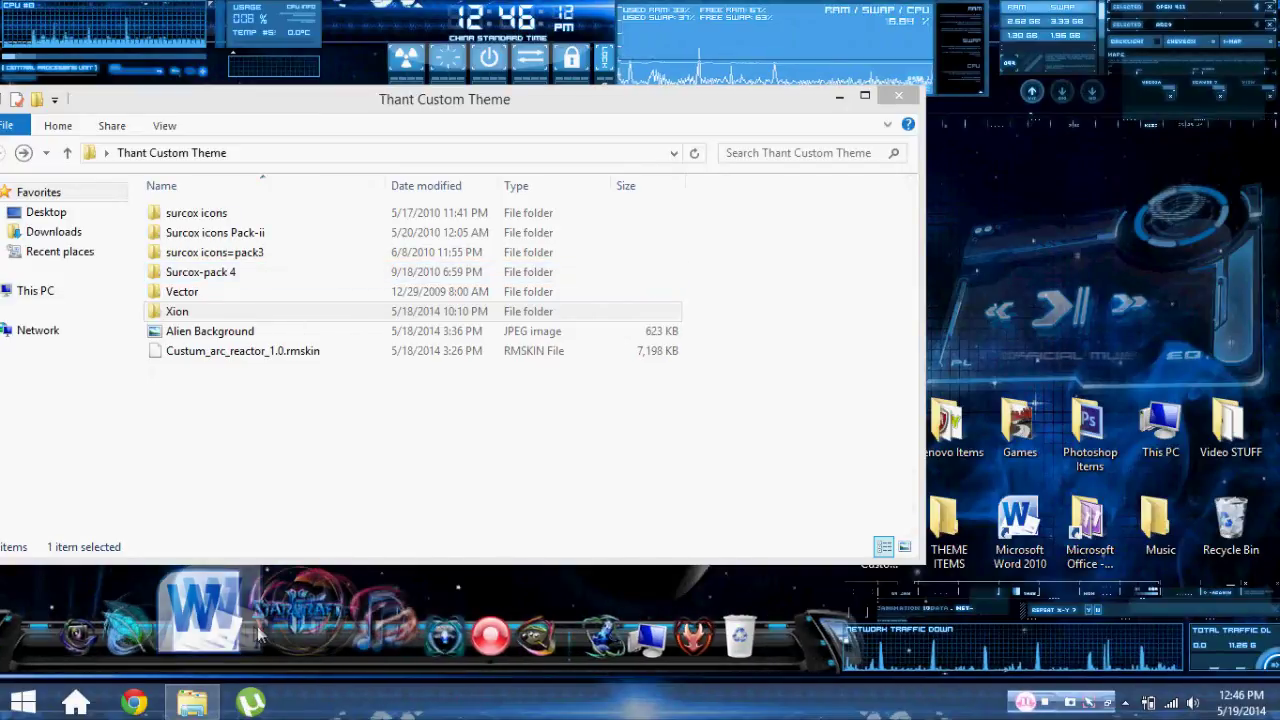
pyautogui.doubleClick(181, 222)
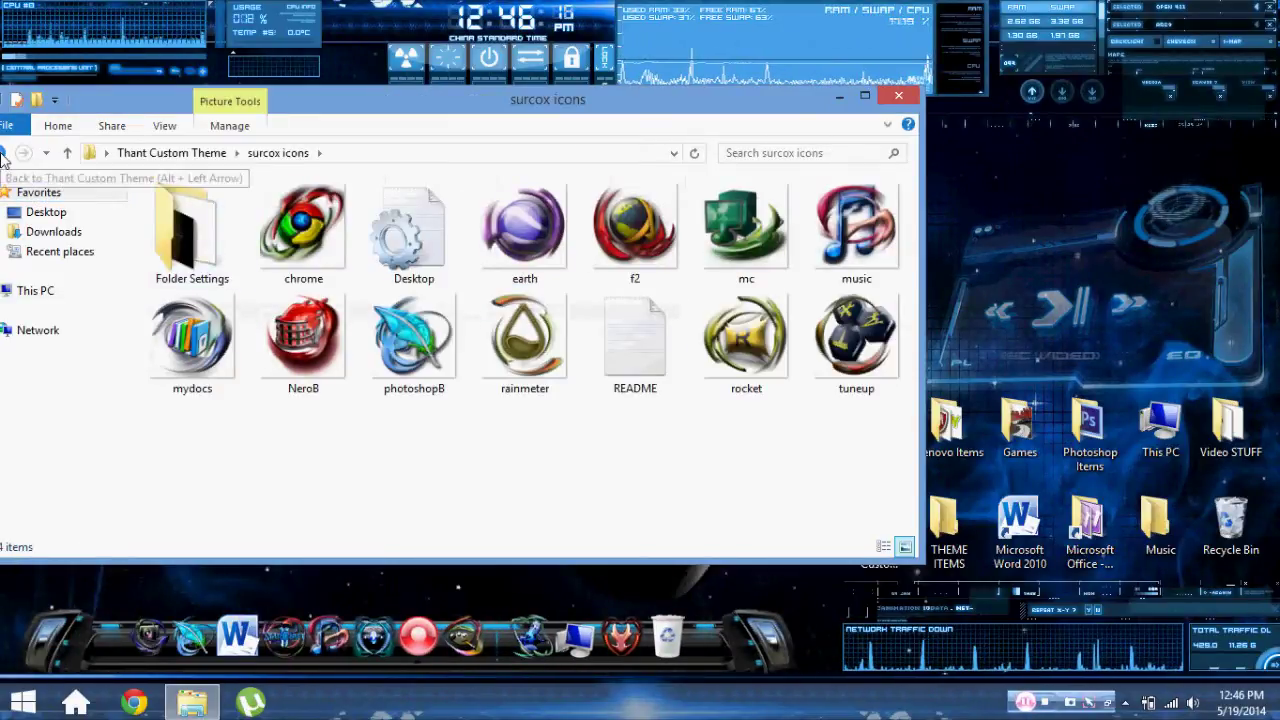
pyautogui.click(3, 157)
pyautogui.click(243, 232)
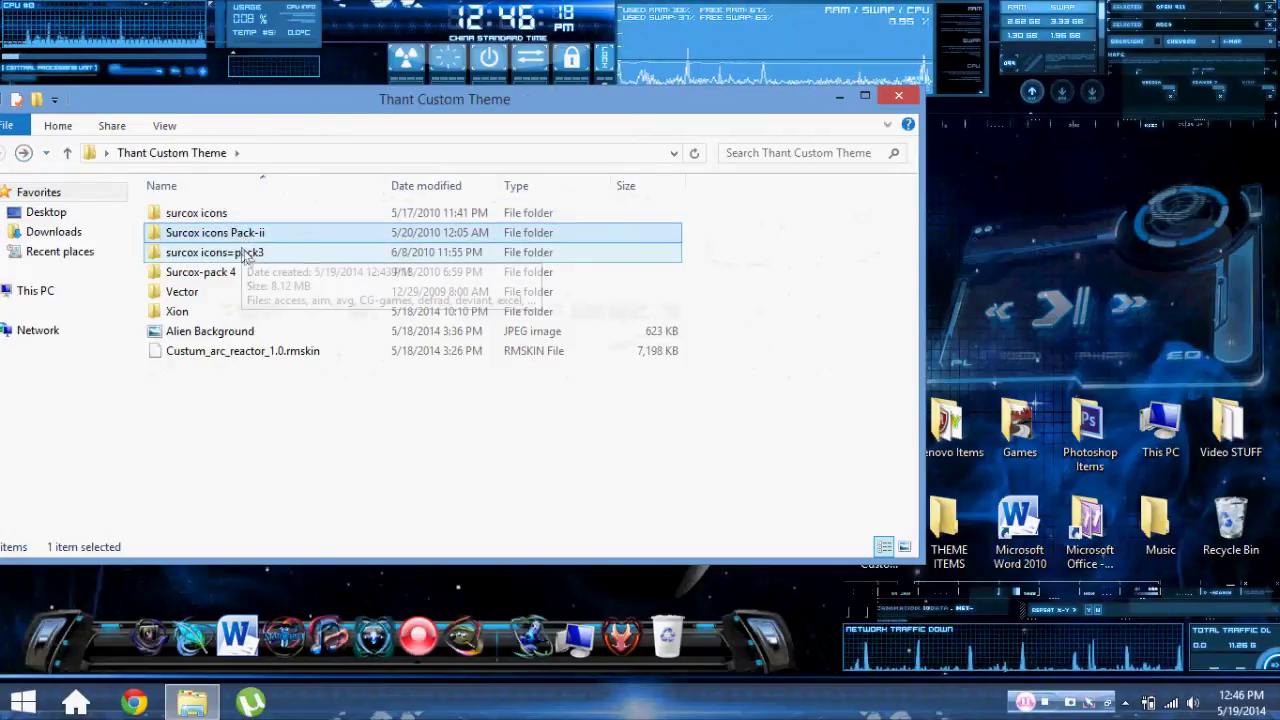
pyautogui.click(245, 254)
pyautogui.click(229, 279)
pyautogui.doubleClick(214, 211)
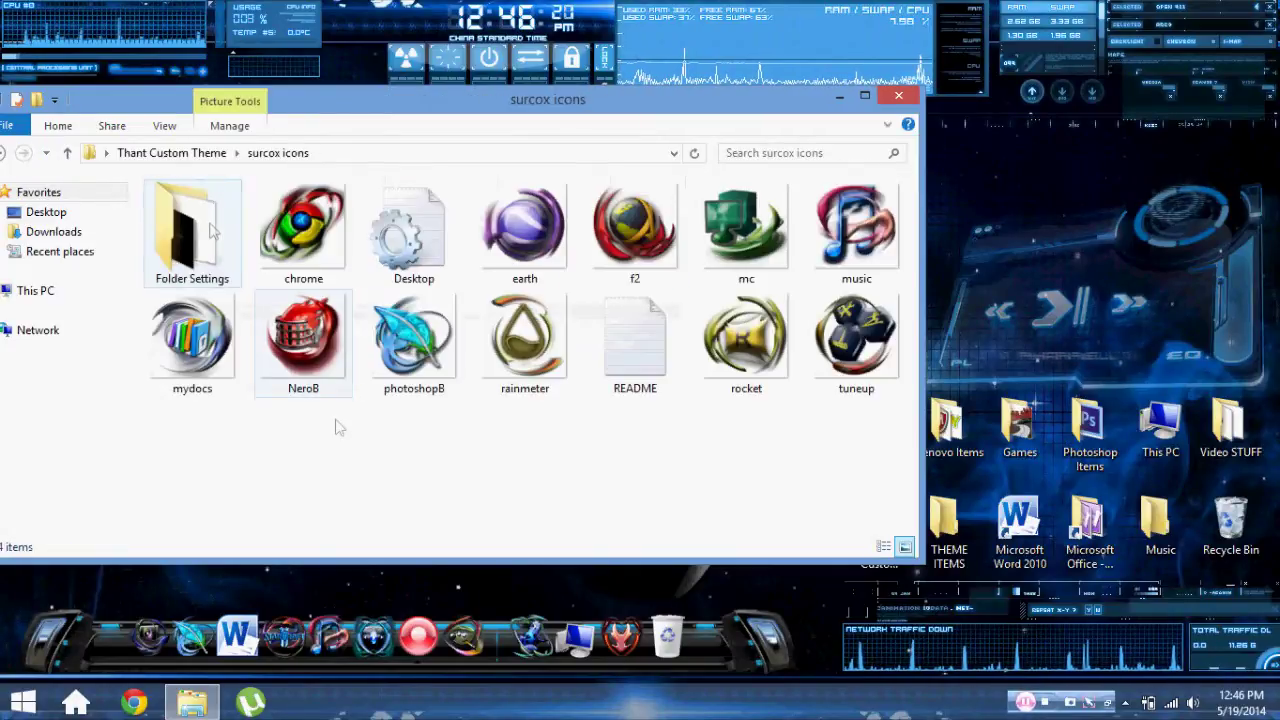
pyautogui.moveTo(920, 449); pyautogui.dragTo(870, 449)
pyautogui.moveTo(858, 470); pyautogui.dragTo(63, 166)
pyautogui.click(366, 449)
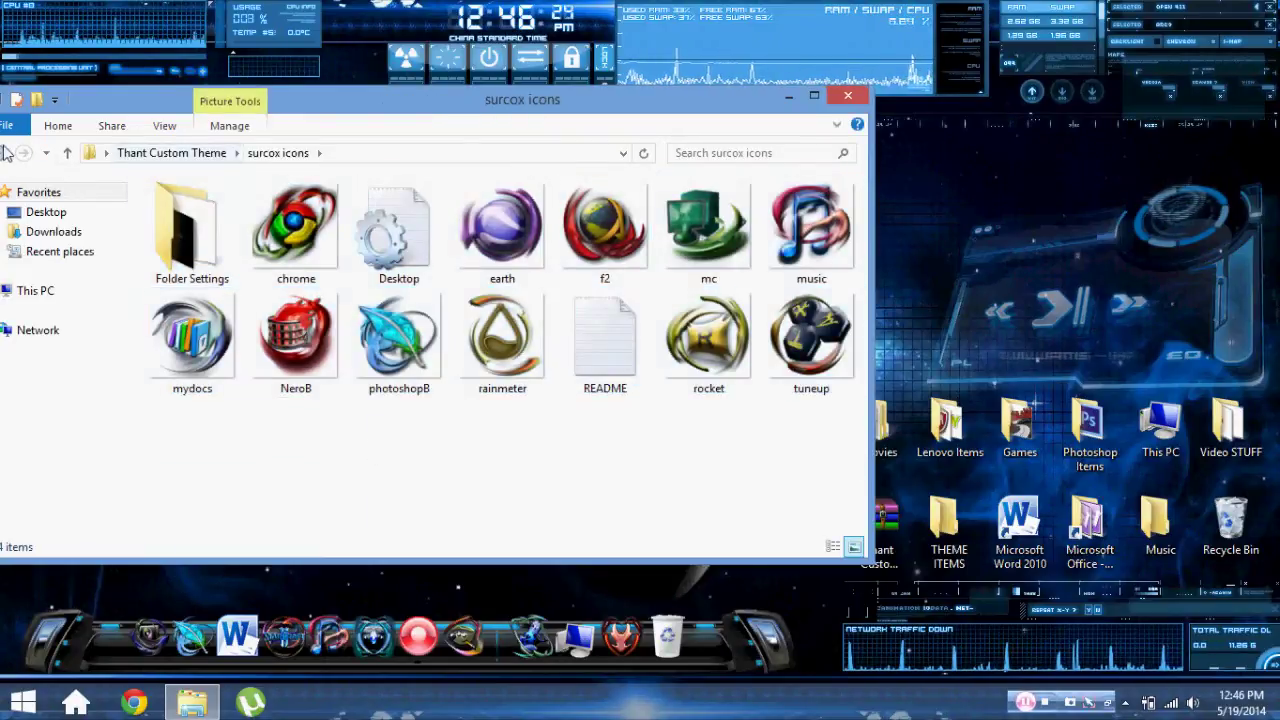
pyautogui.click(5, 151)
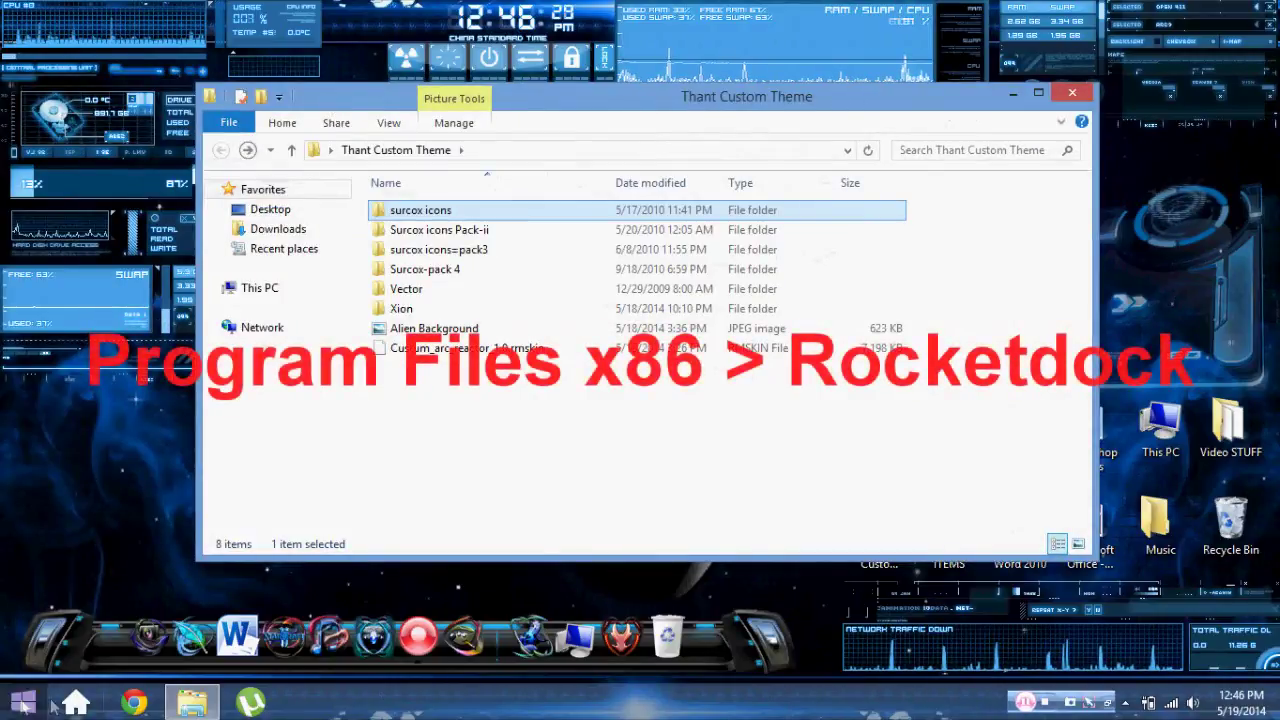
# Launch RocketDock from its Start menu entry.
pyautogui.click(62, 705)
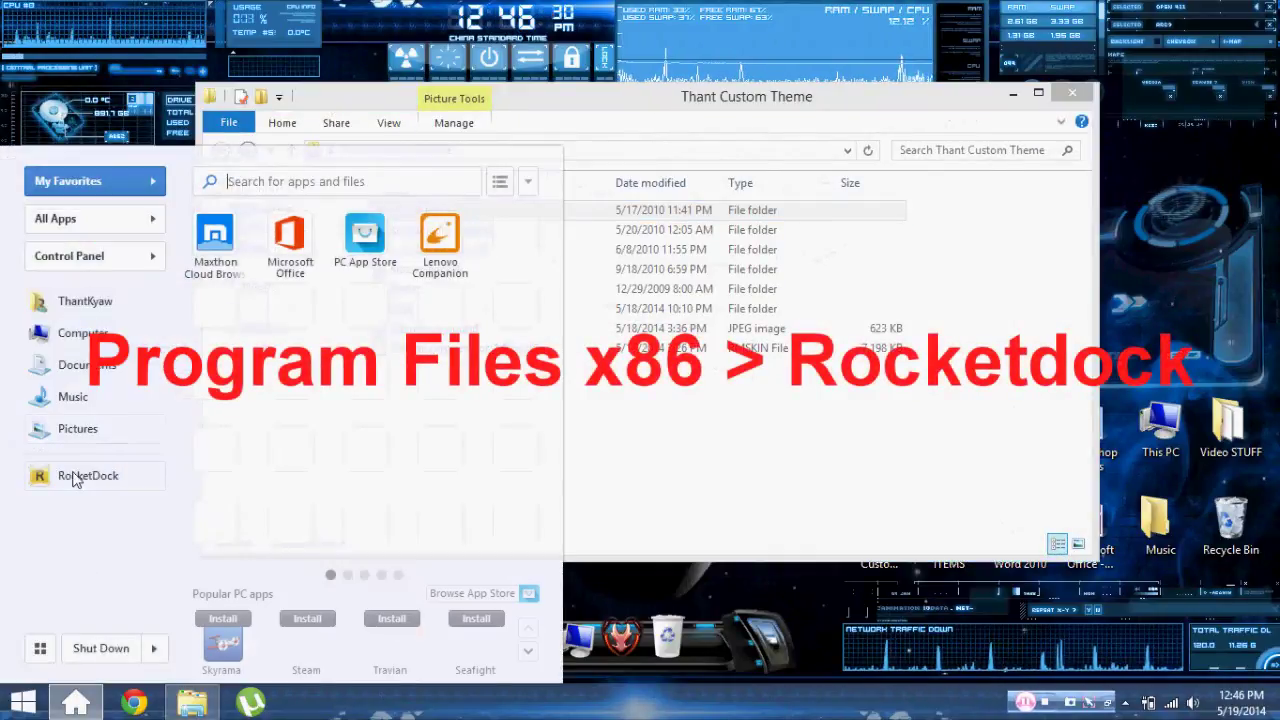
pyautogui.rightClick(76, 481)
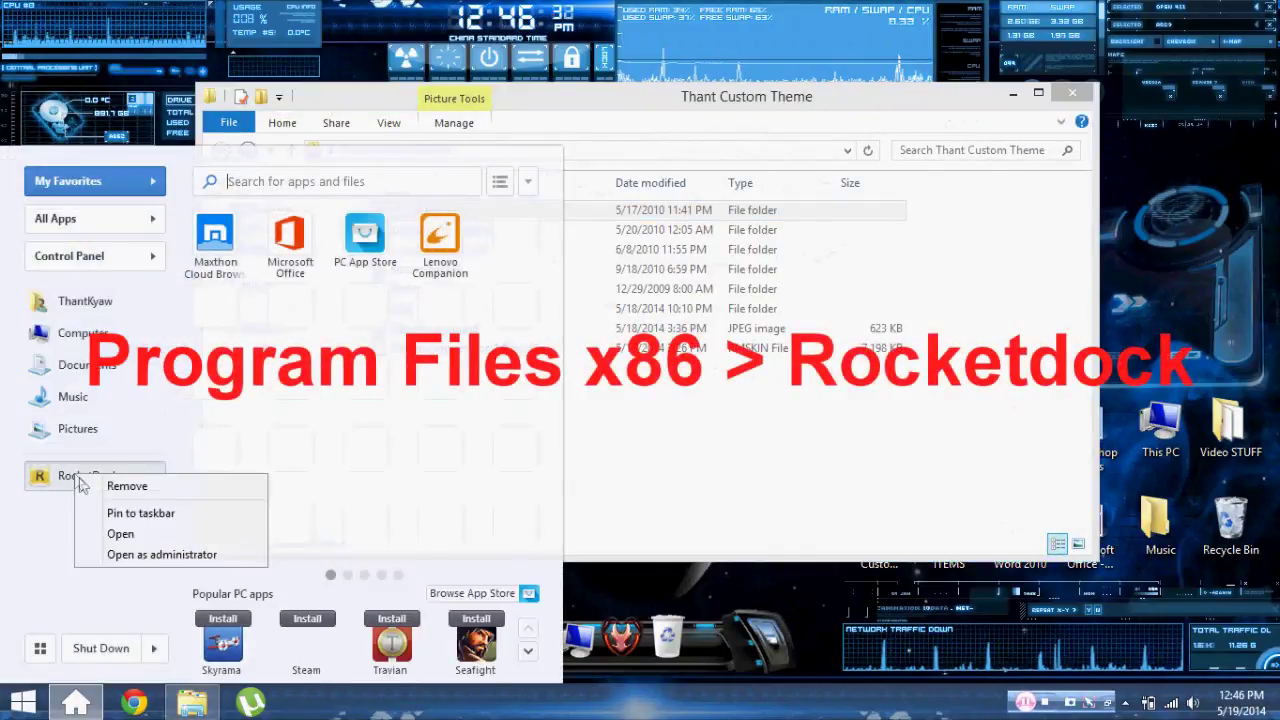
pyautogui.click(142, 538)
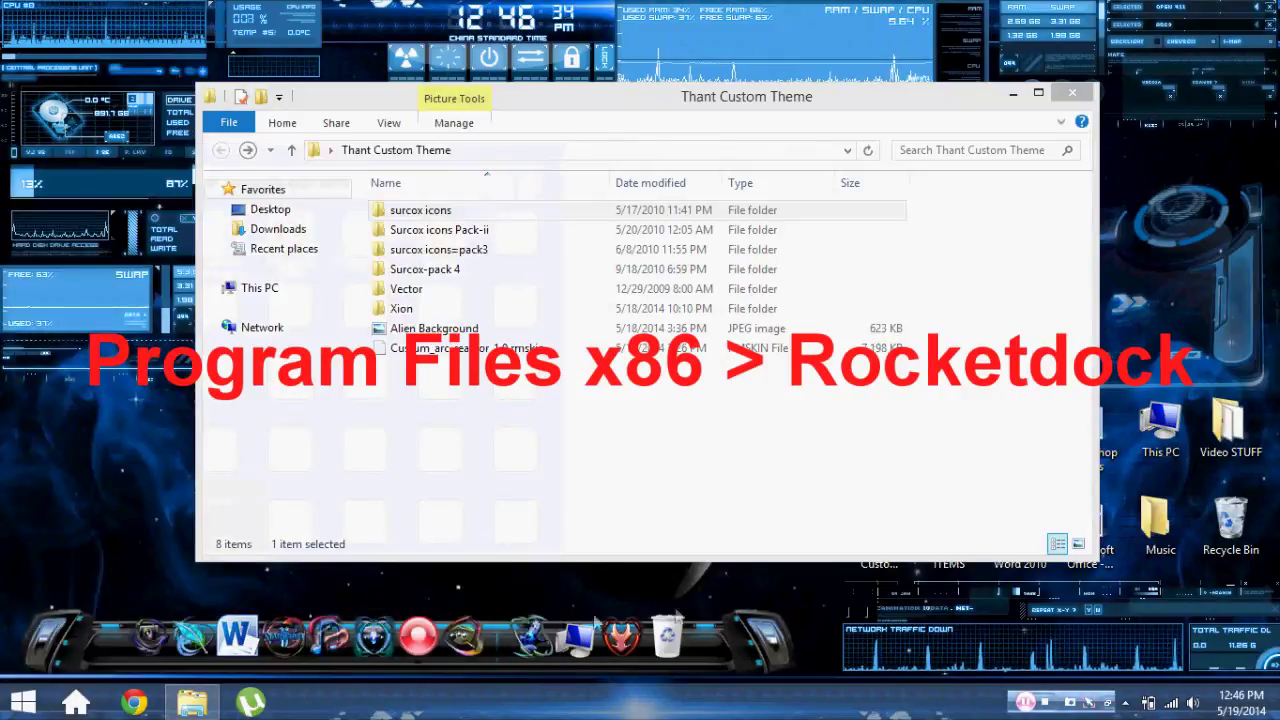
# Open a new Explorer window at C:\Program Files (x86)\RocketDock\Icons.
pyautogui.rightClick(195, 703)
pyautogui.click(203, 607)
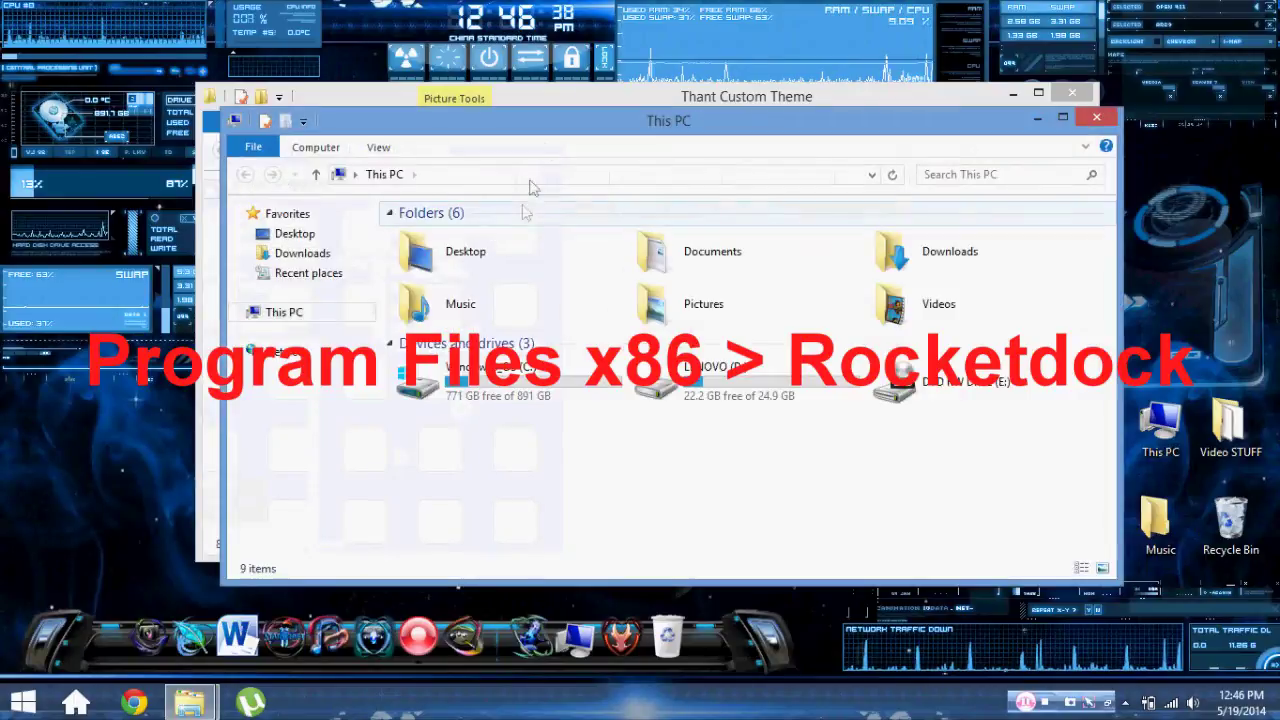
pyautogui.doubleClick(690, 388)
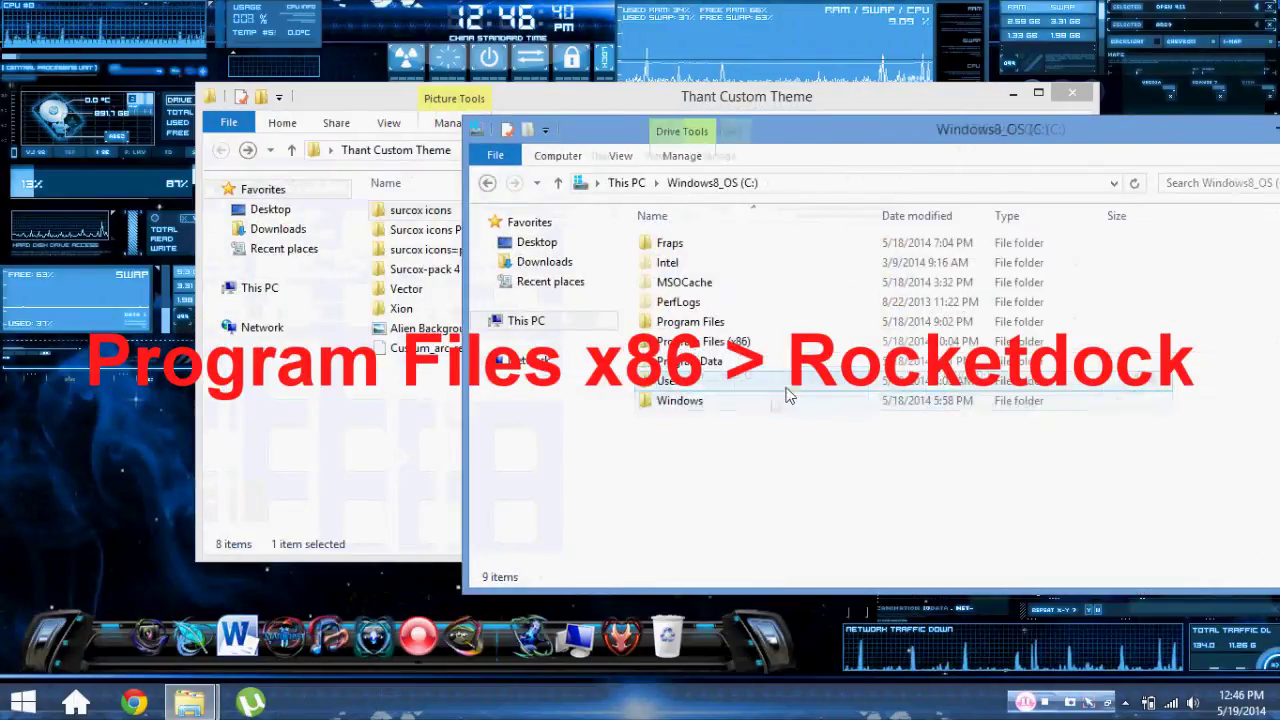
pyautogui.doubleClick(730, 348)
pyautogui.scroll(-8, 760, 430)
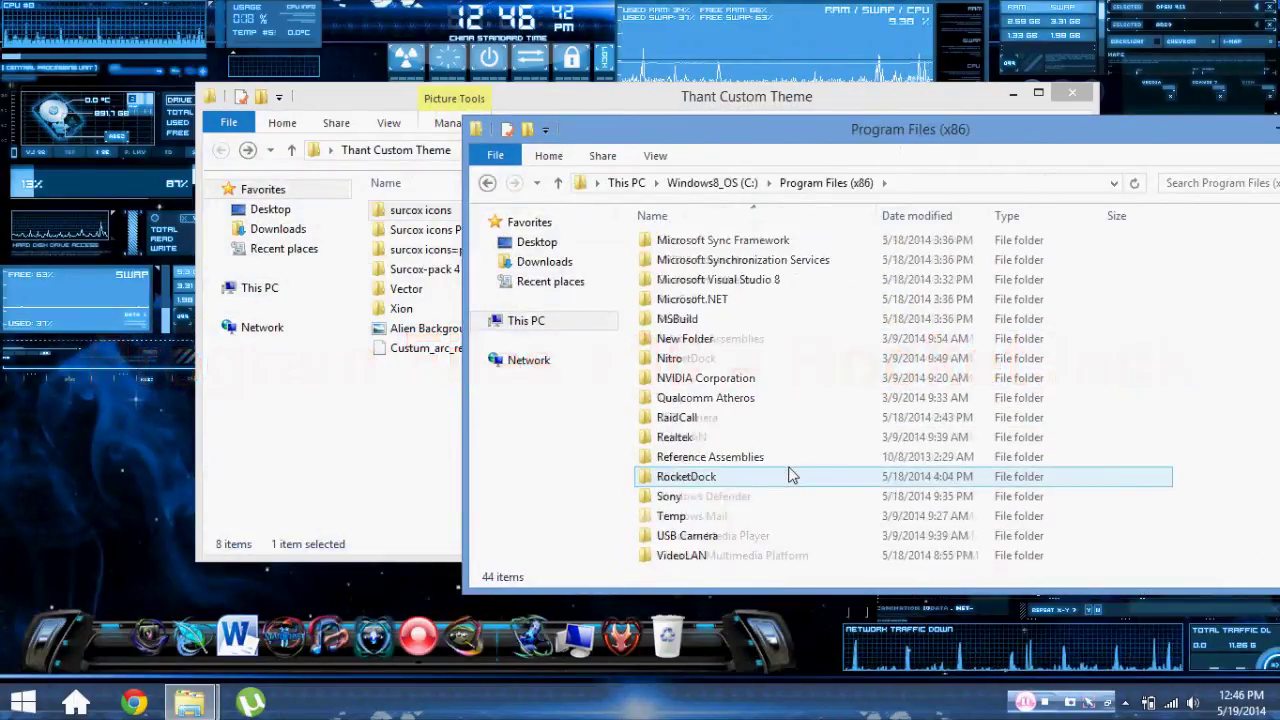
pyautogui.doubleClick(700, 358)
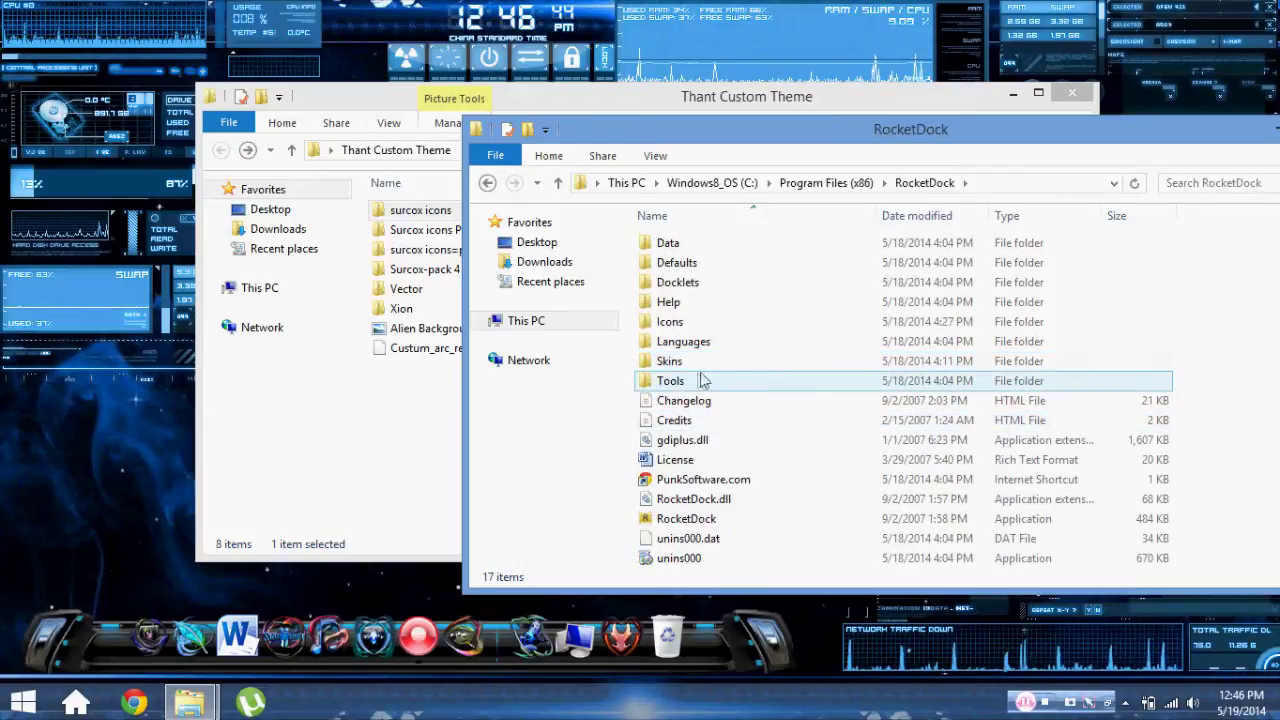
pyautogui.doubleClick(670, 321)
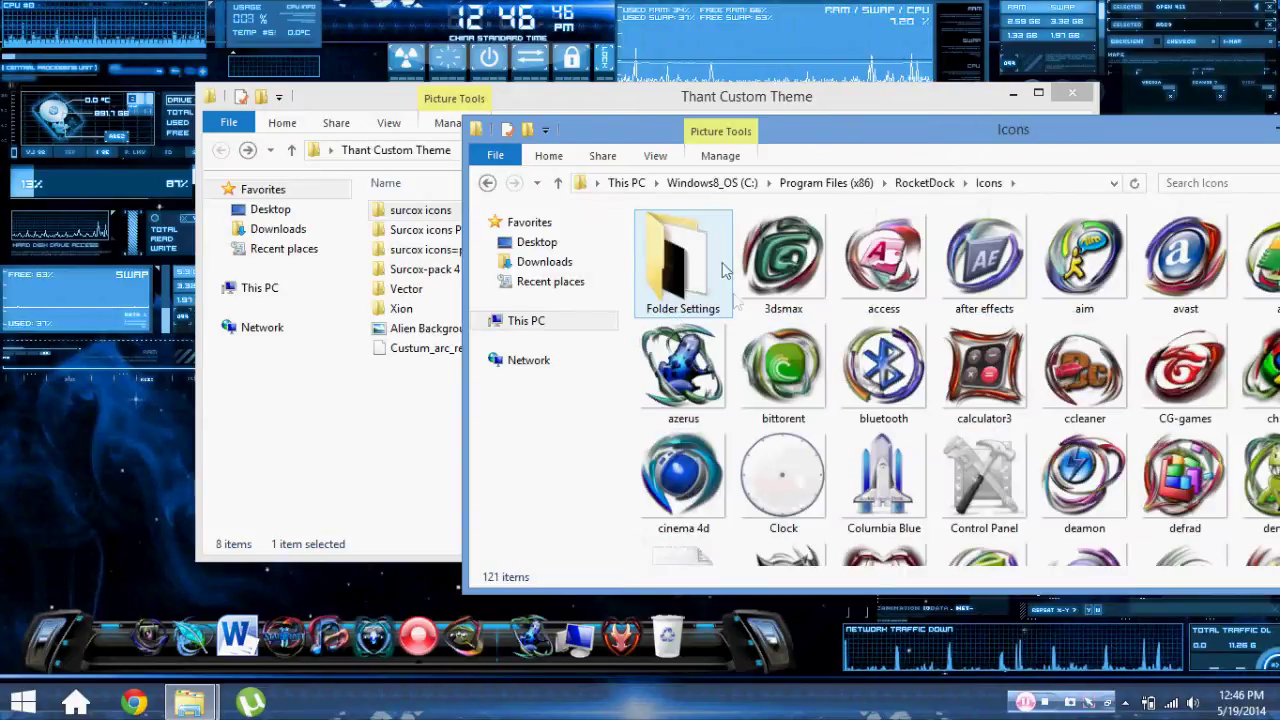
# Select all 14 surcox icons in the theme window, then return it to Thant Custom Theme.
pyautogui.doubleClick(407, 212)
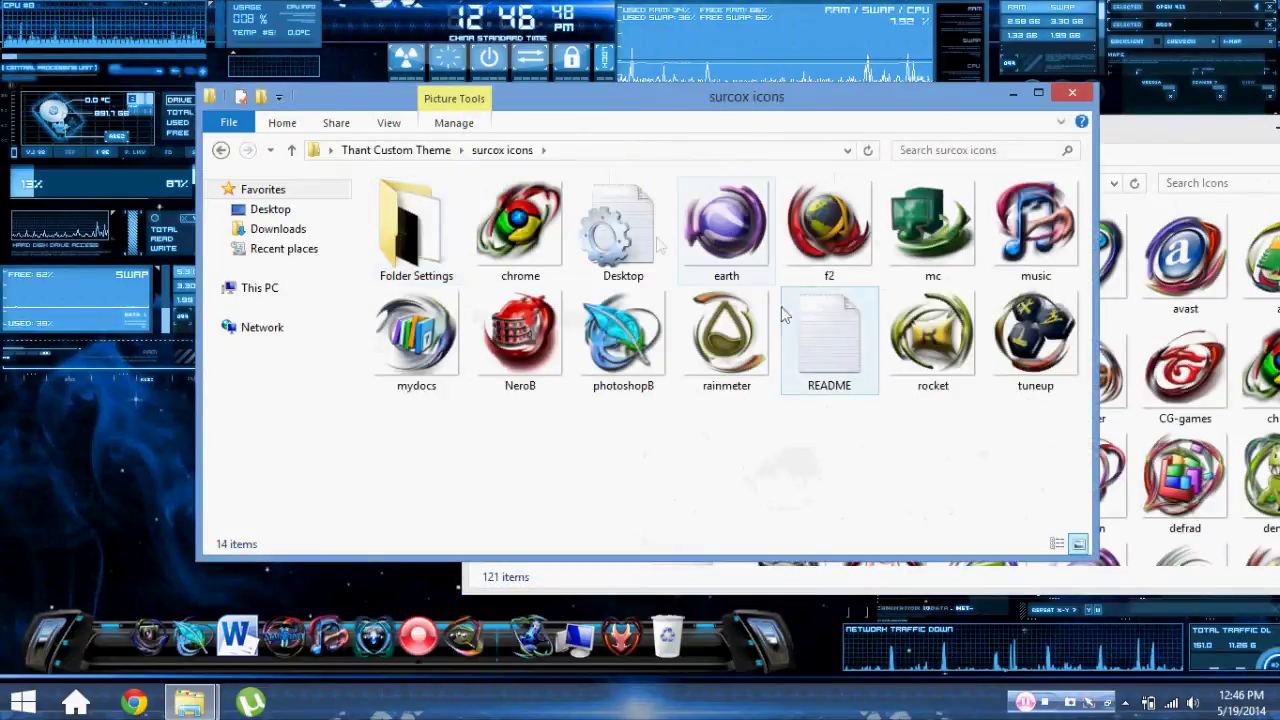
pyautogui.hotkey('ctrl', 'a')
pyautogui.click(1170, 178)
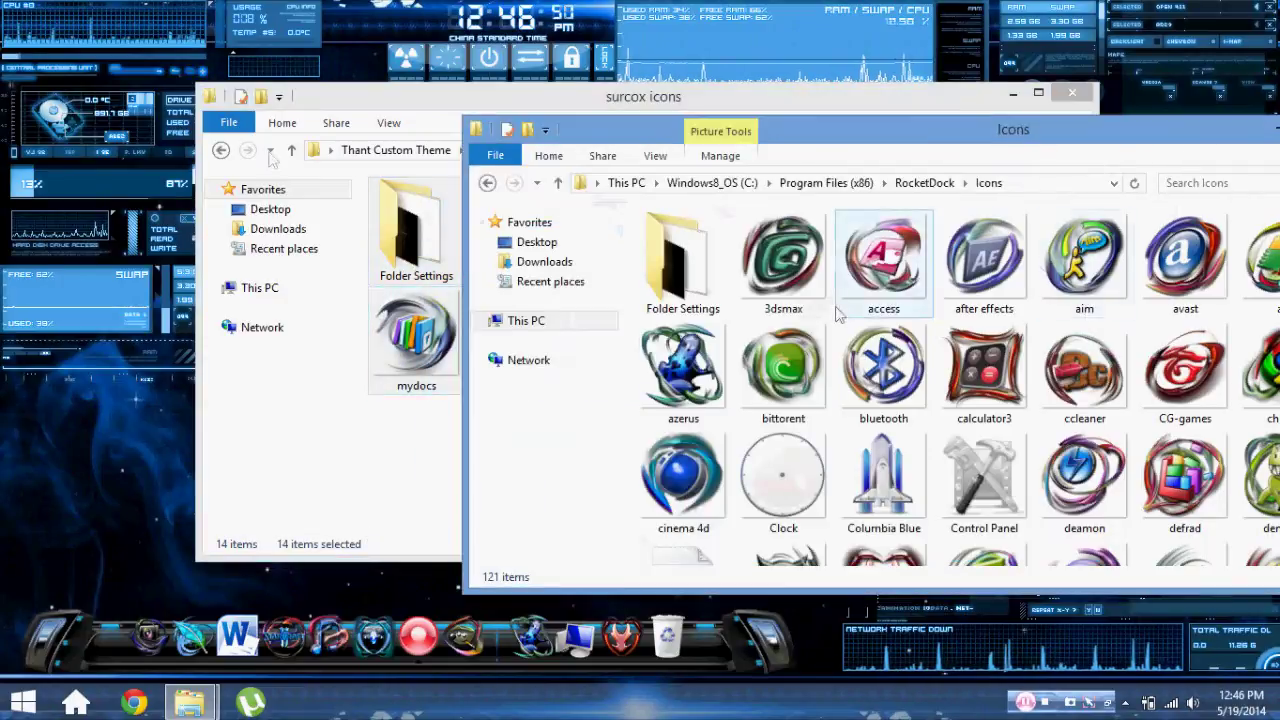
pyautogui.click(221, 151)
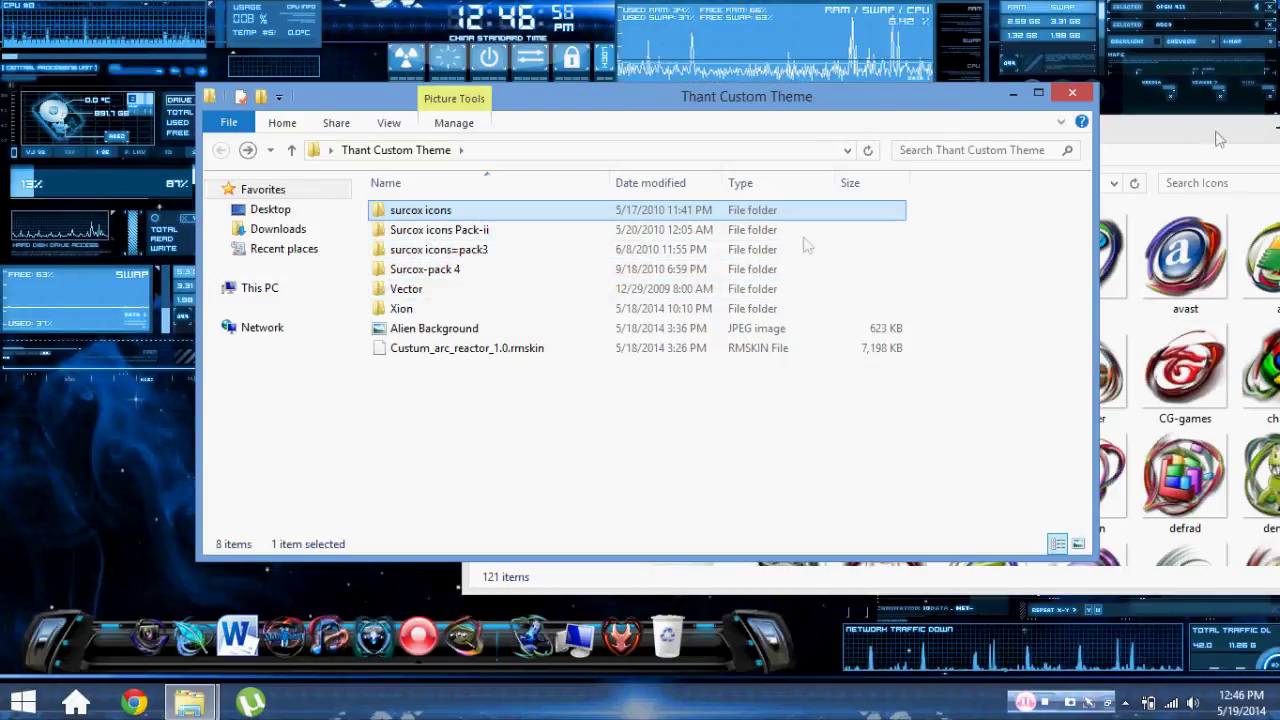
# Move the Vector folder from Thant Custom Theme into RocketDock's Skins folder.
pyautogui.doubleClick(505, 290)
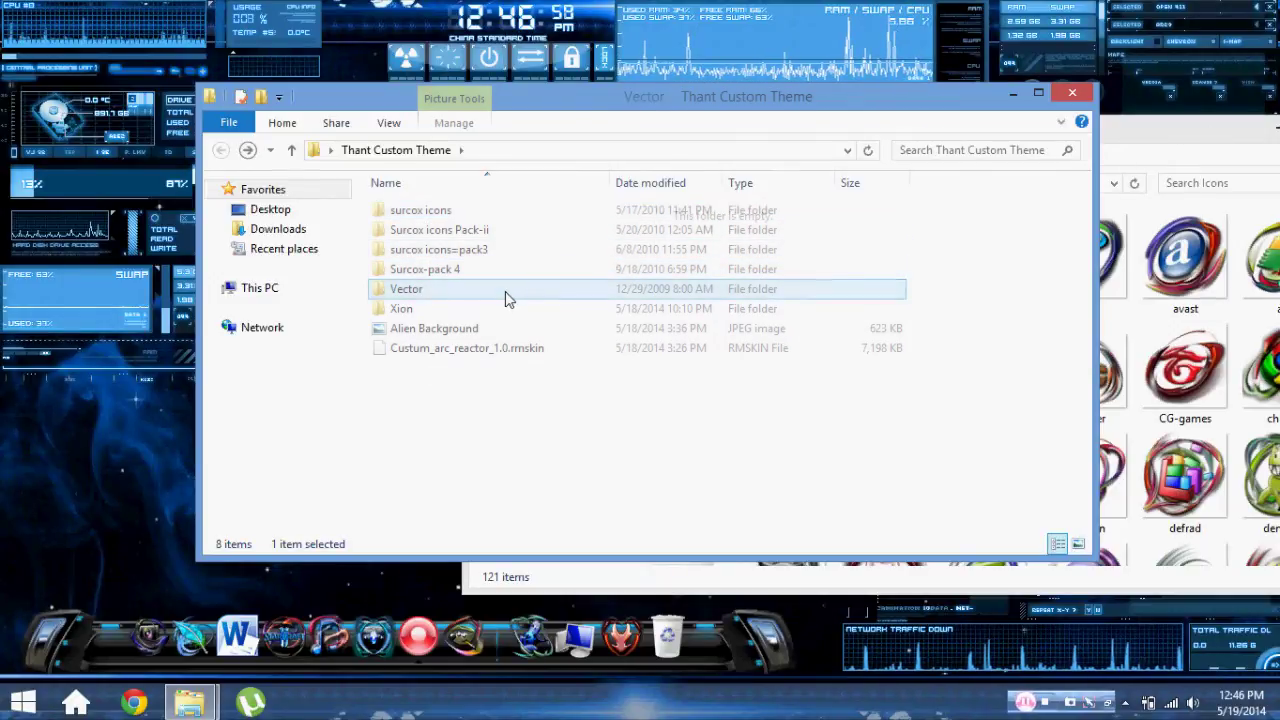
pyautogui.click(218, 149)
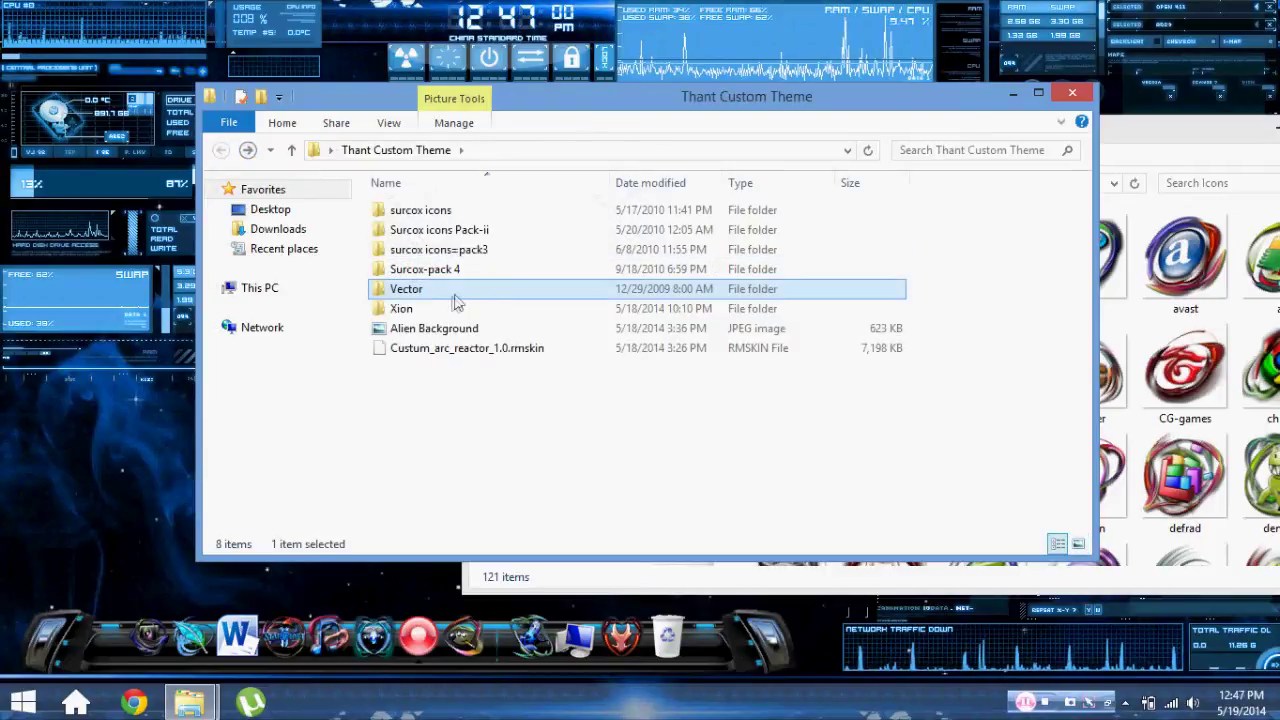
pyautogui.click(1153, 147)
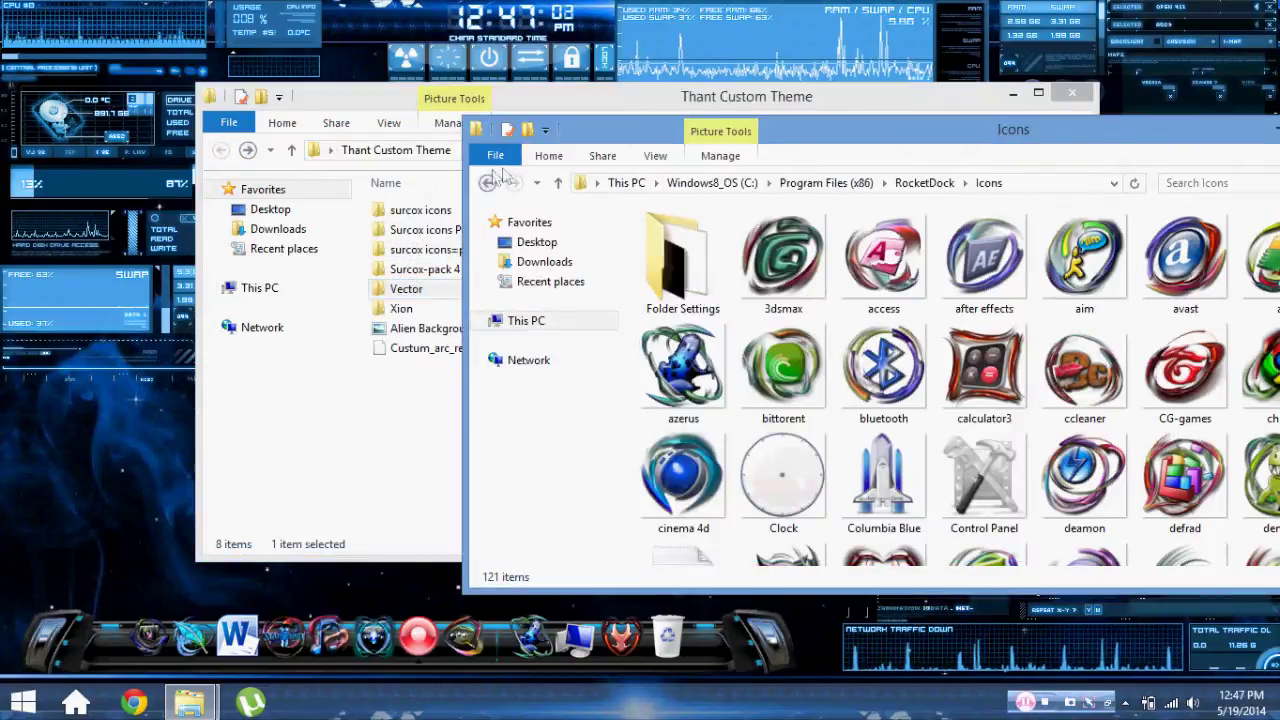
pyautogui.click(489, 182)
pyautogui.doubleClick(694, 360)
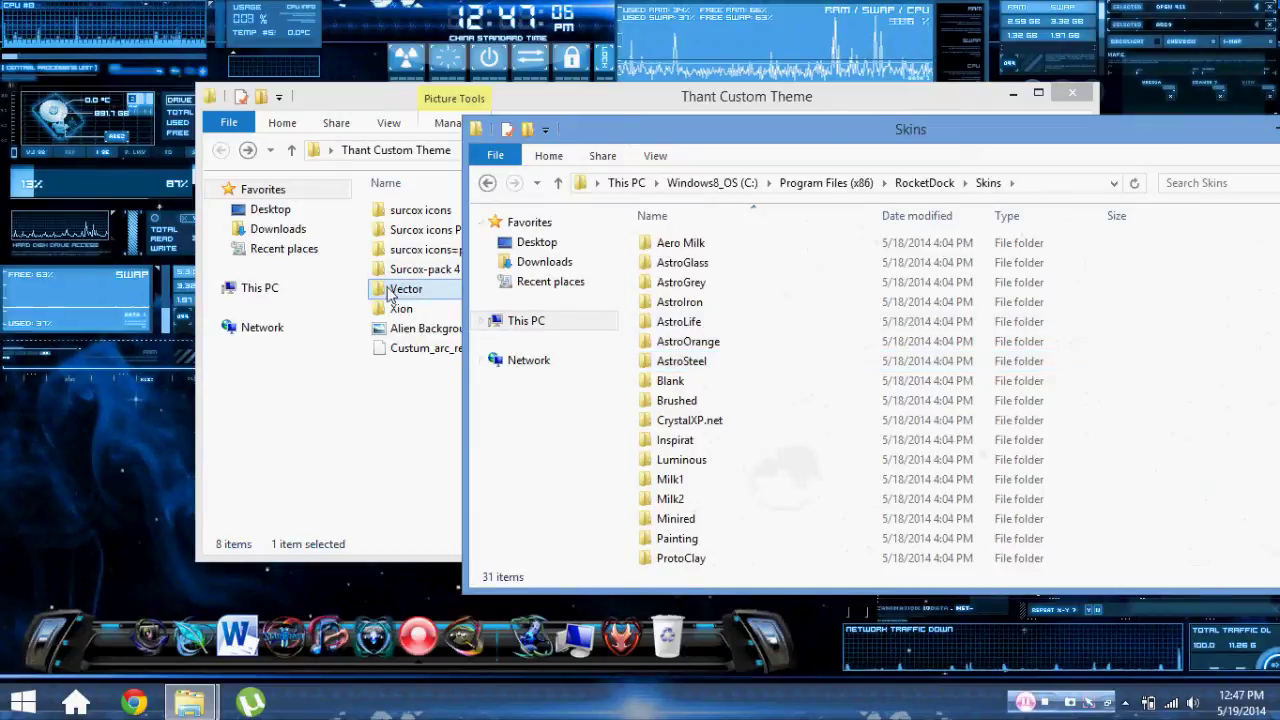
pyautogui.moveTo(400, 290); pyautogui.dragTo(495, 295)
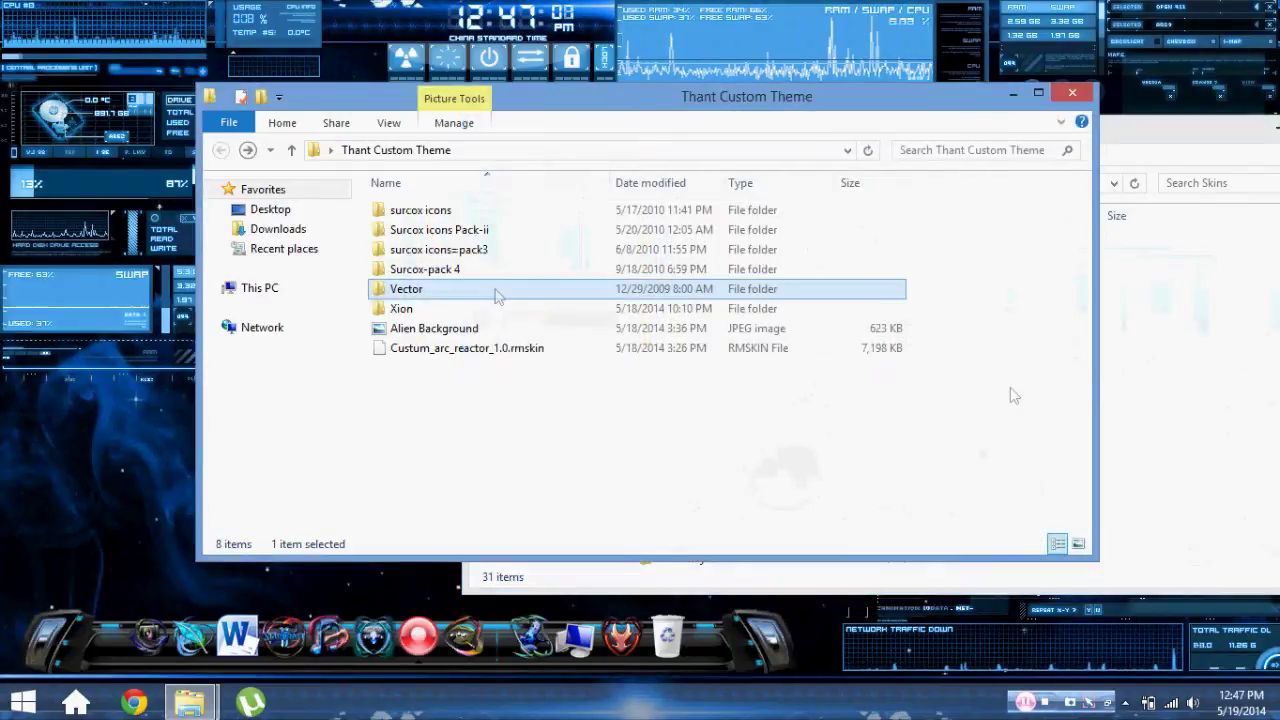
pyautogui.click(1110, 380)
# Close the Thant Custom Theme and Skins folder windows to reveal the desktop.
pyautogui.scroll(-1, 1010, 400)
pyautogui.scroll(-4, 1010, 400)
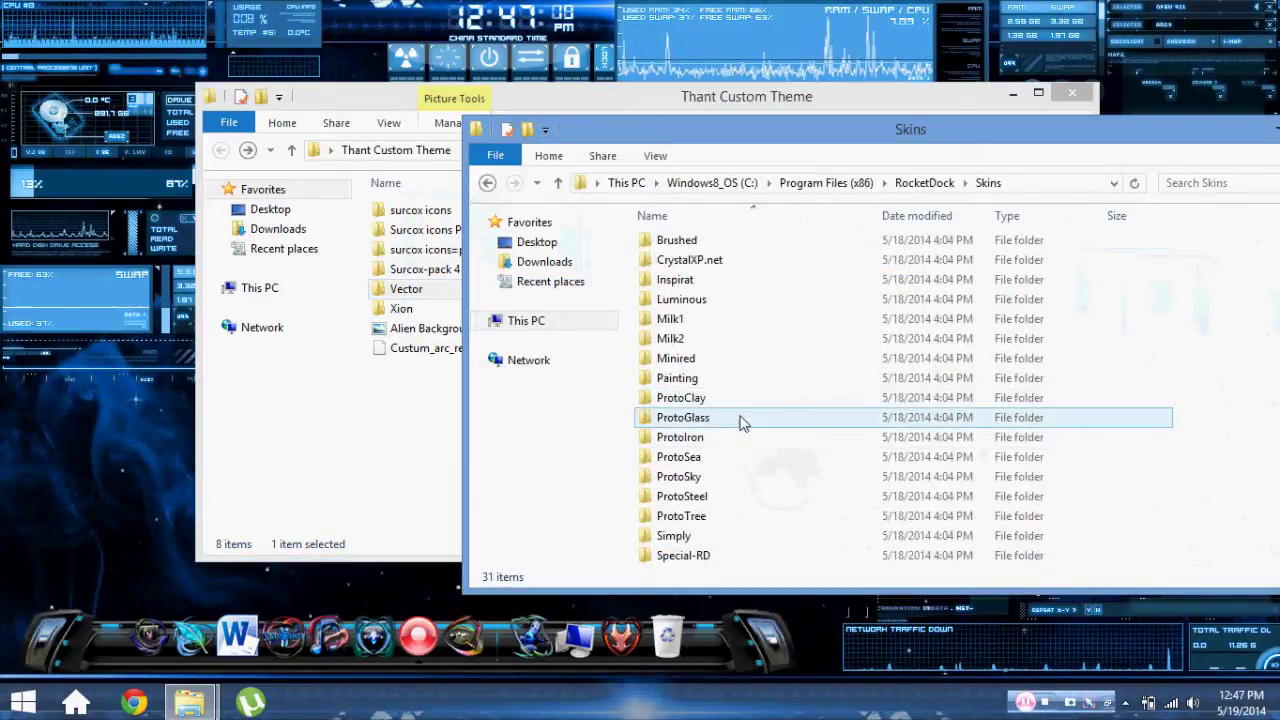
pyautogui.click(405, 350)
pyautogui.moveTo(705, 445); pyautogui.dragTo(360, 196)
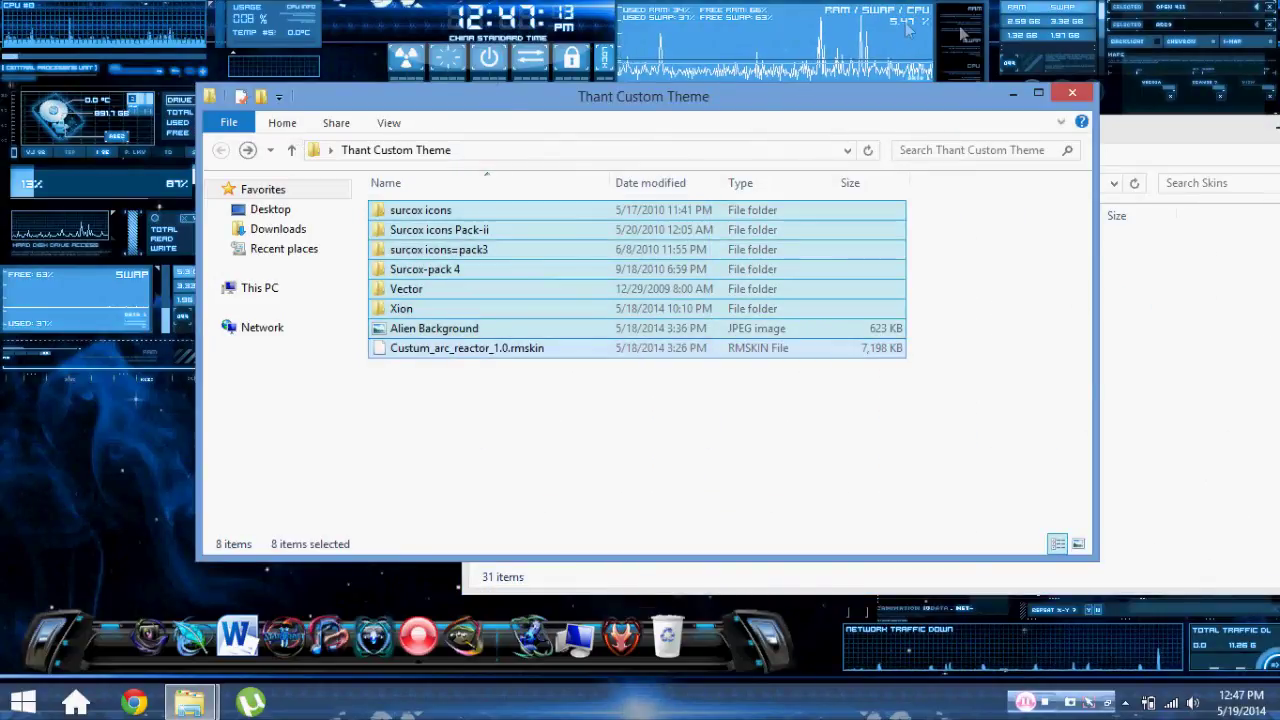
pyautogui.click(1070, 93)
pyautogui.moveTo(1075, 125); pyautogui.dragTo(1095, 150)
pyautogui.click(1094, 146)
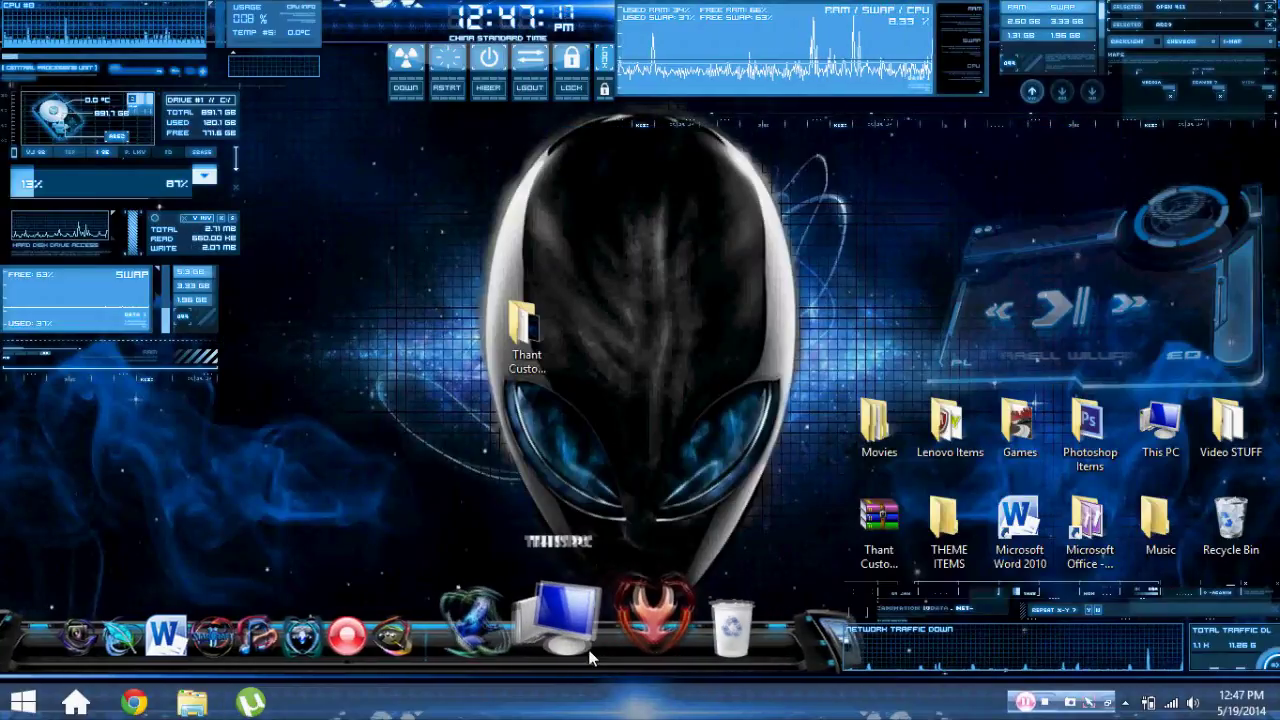
# Open RocketDock's Dock Settings window (version 1.3.5 About page) from the dock's own menu.
pyautogui.rightClick(720, 648)
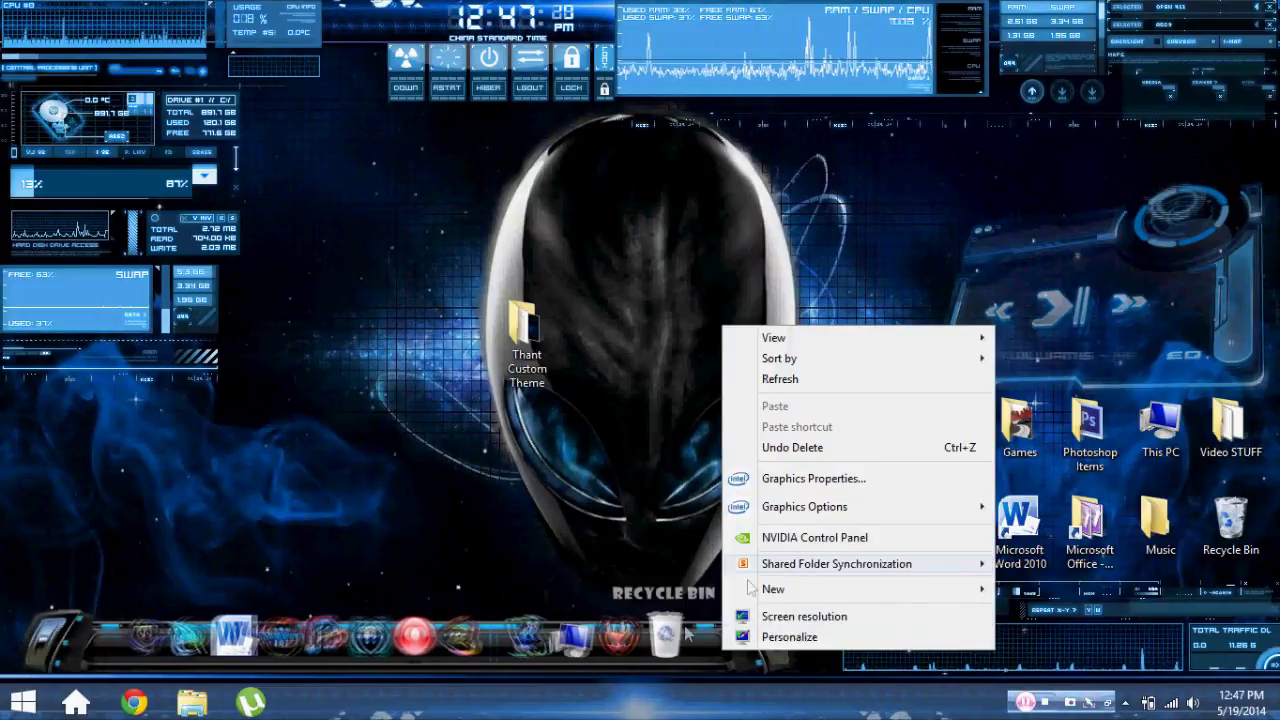
pyautogui.click(621, 705)
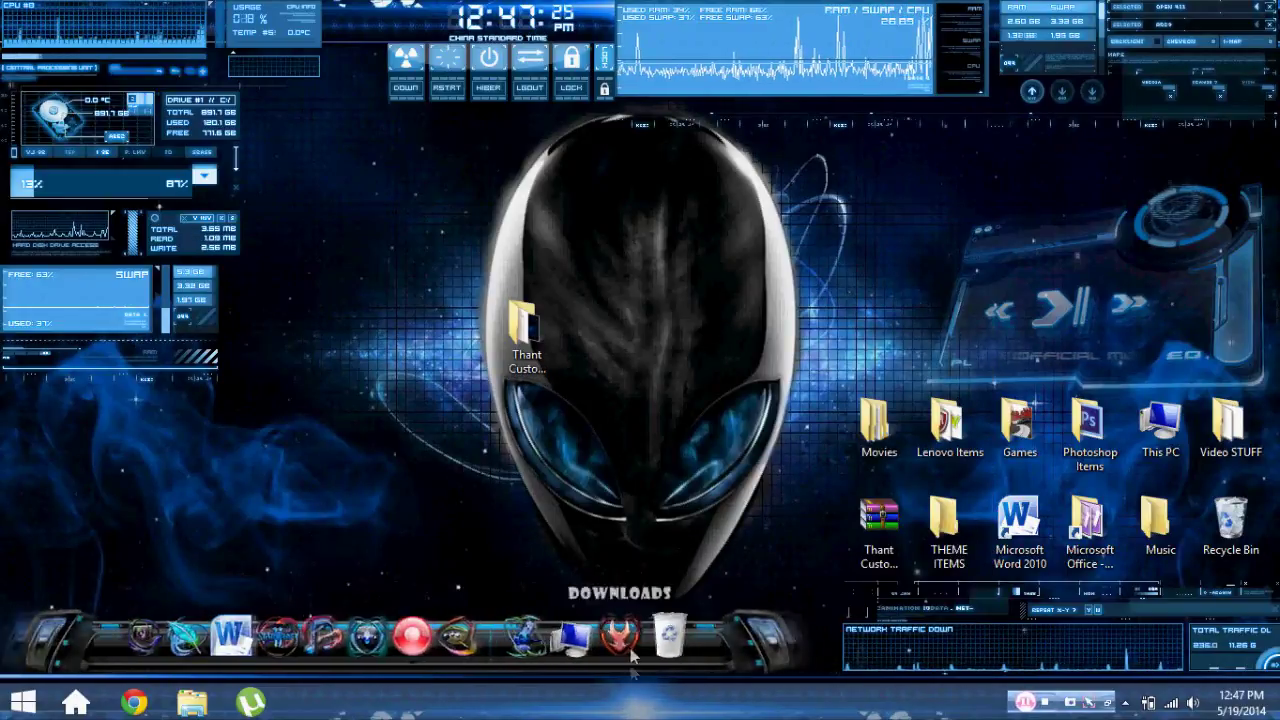
pyautogui.rightClick(604, 664)
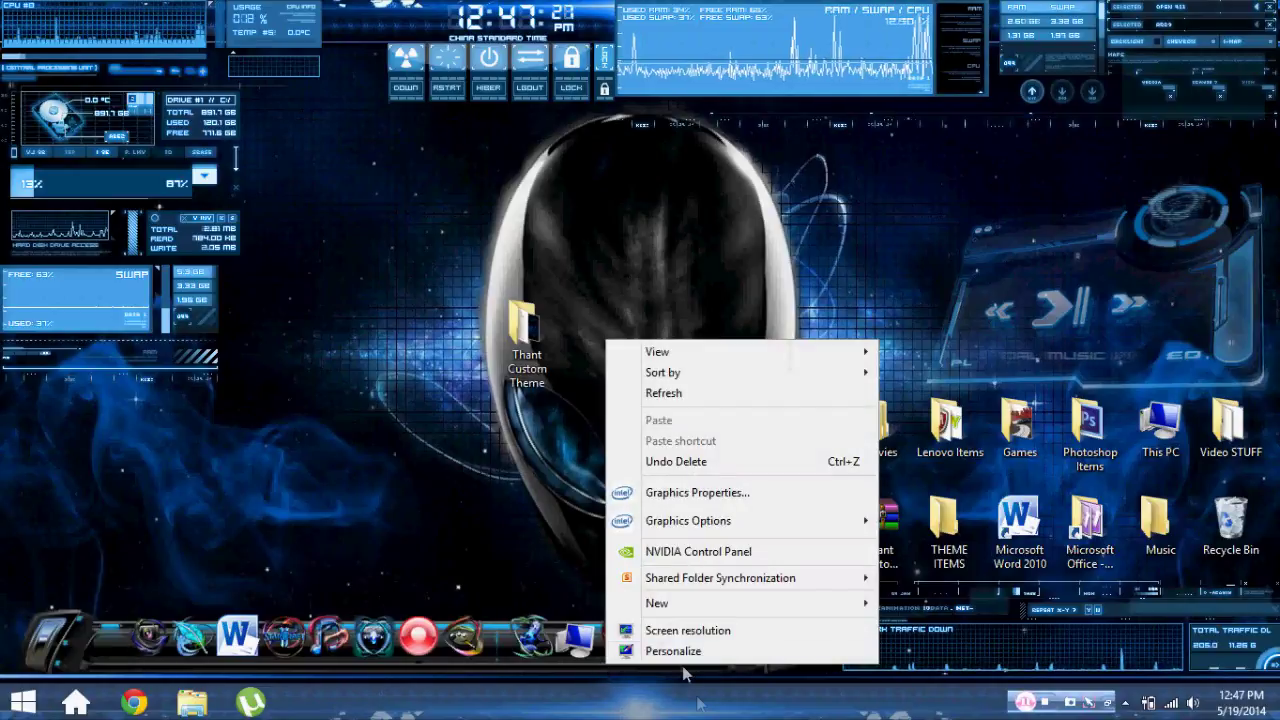
pyautogui.click(703, 650)
pyautogui.rightClick(703, 650)
pyautogui.rightClick(585, 632)
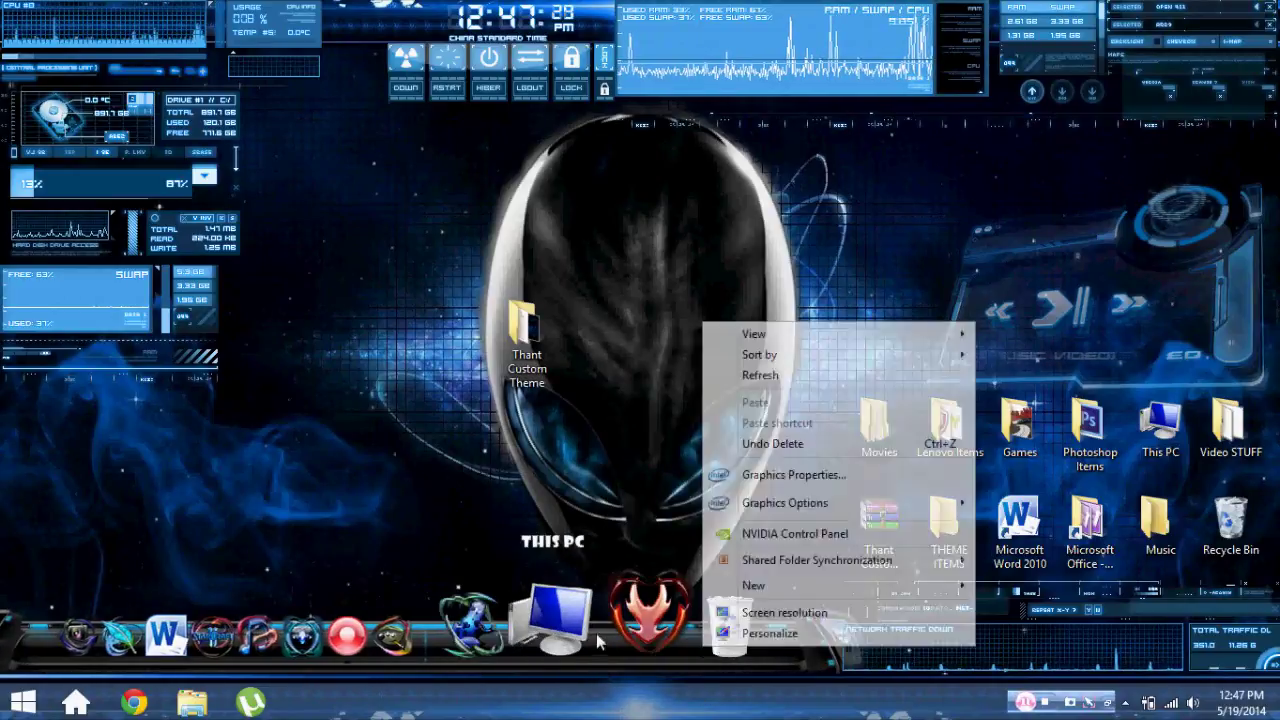
pyautogui.rightClick(593, 640)
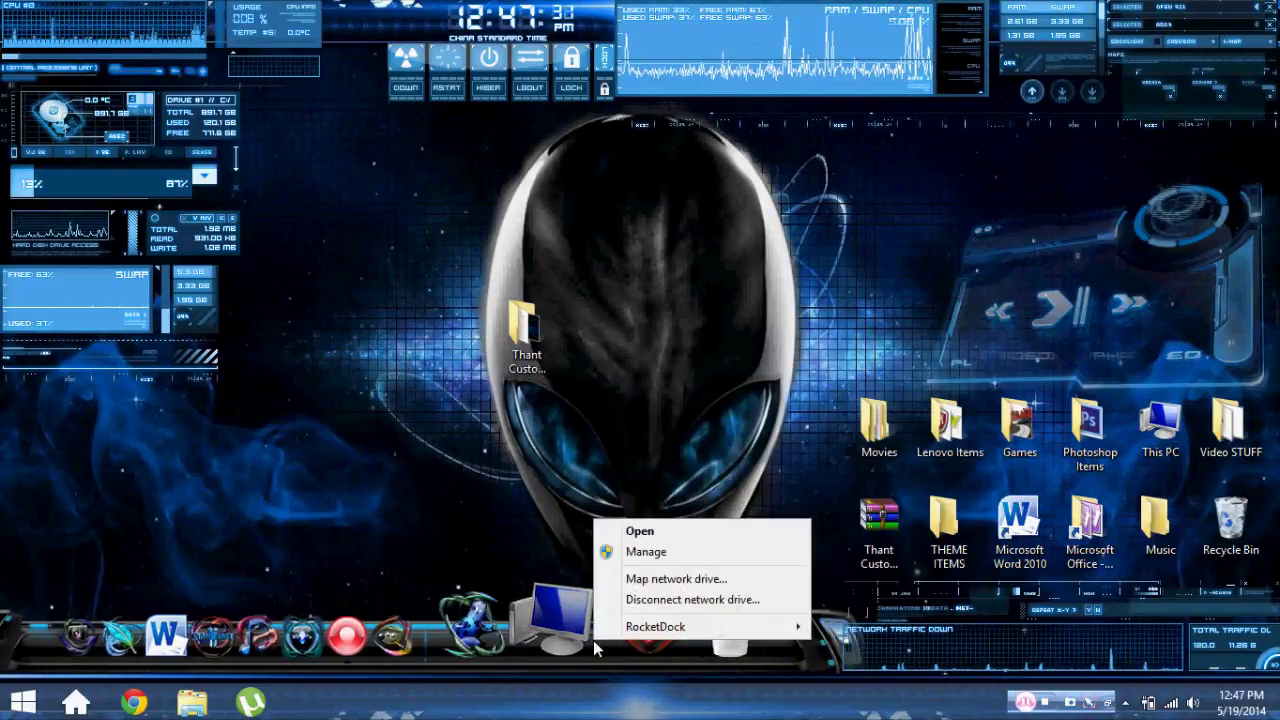
pyautogui.click(622, 659)
pyautogui.rightClick(620, 653)
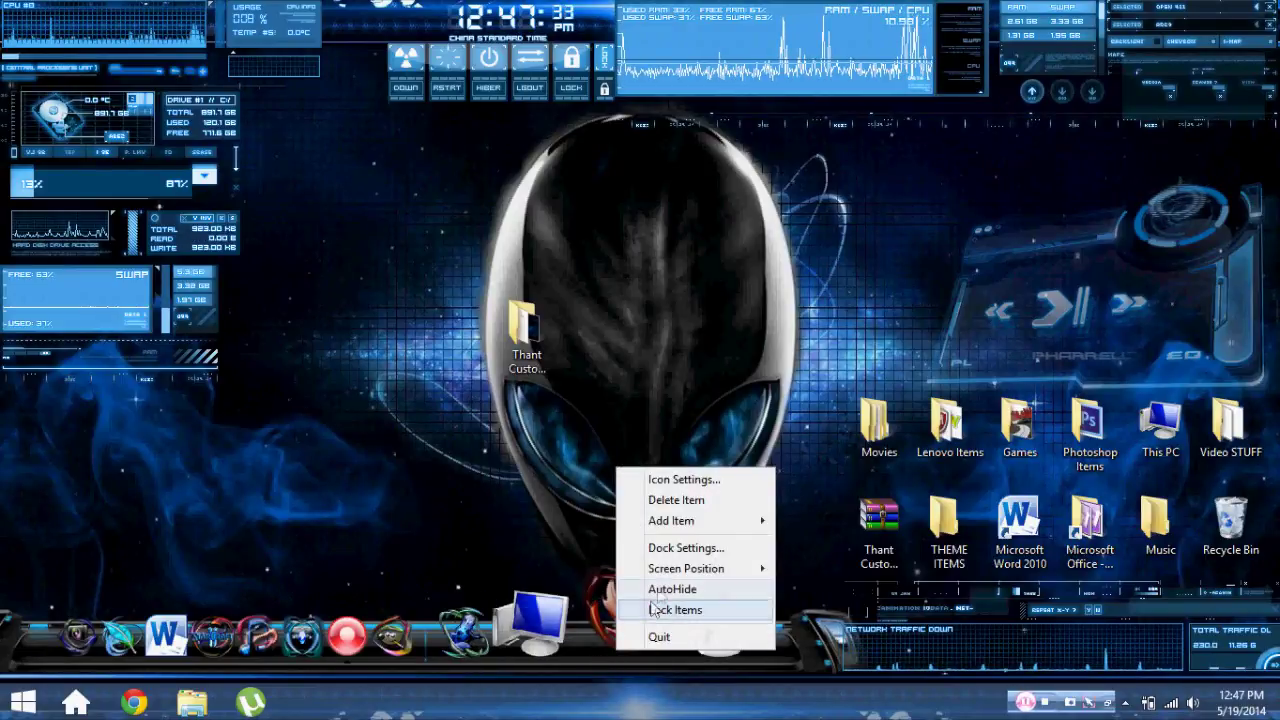
pyautogui.click(682, 549)
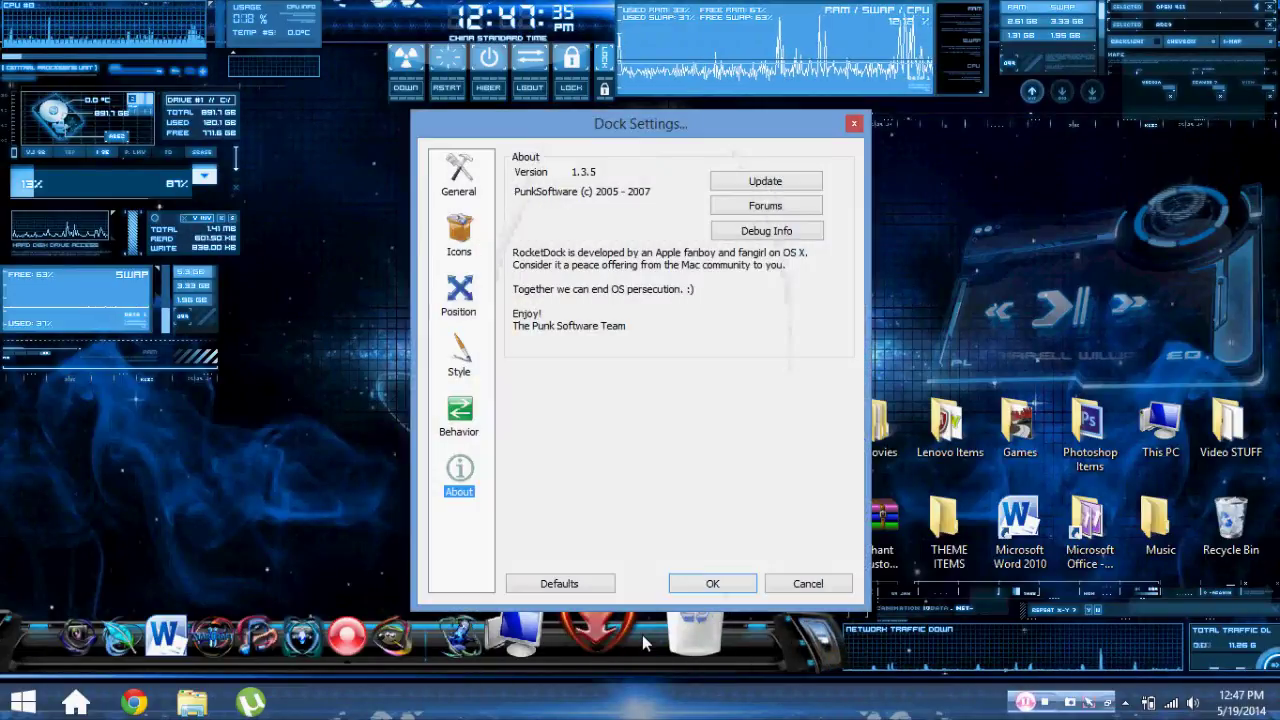
# Shift the dock further left to -70% centering on the Position page.
pyautogui.click(462, 193)
pyautogui.click(467, 232)
pyautogui.click(464, 295)
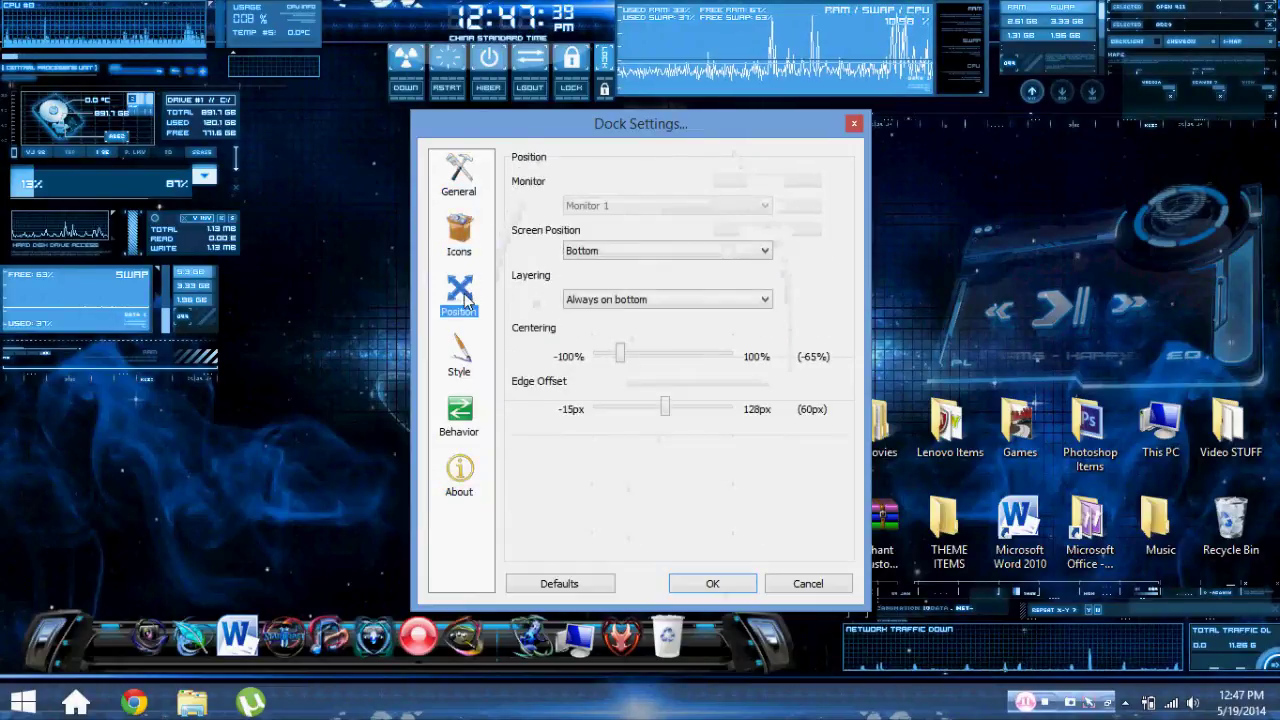
pyautogui.moveTo(620, 362); pyautogui.dragTo(616, 358)
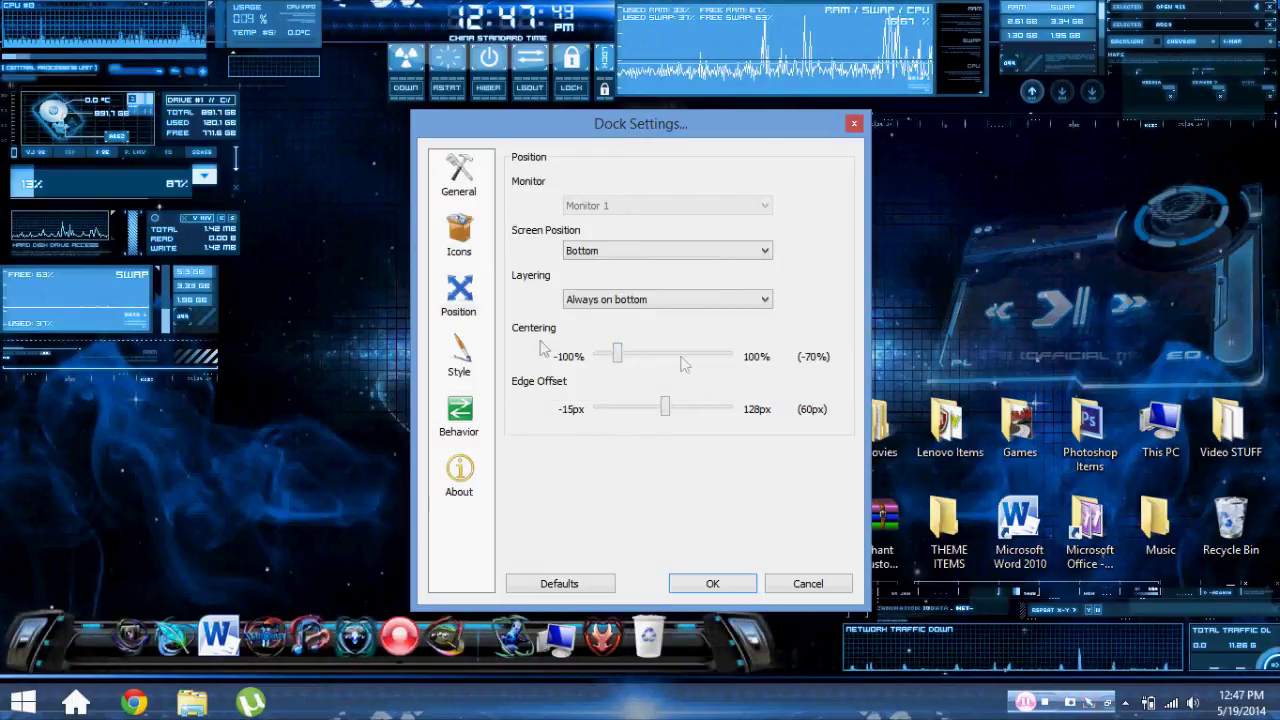
# Keep the dock's layering set to Always on bottom.
pyautogui.click(468, 352)
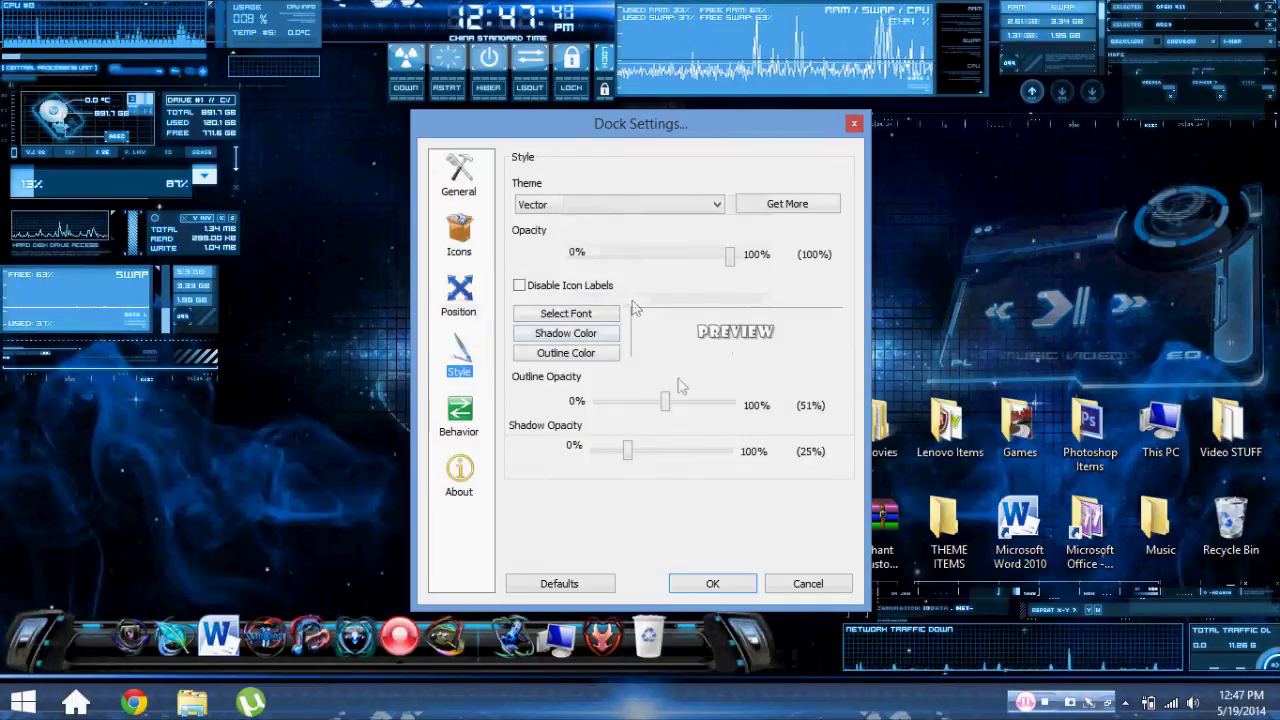
pyautogui.click(462, 420)
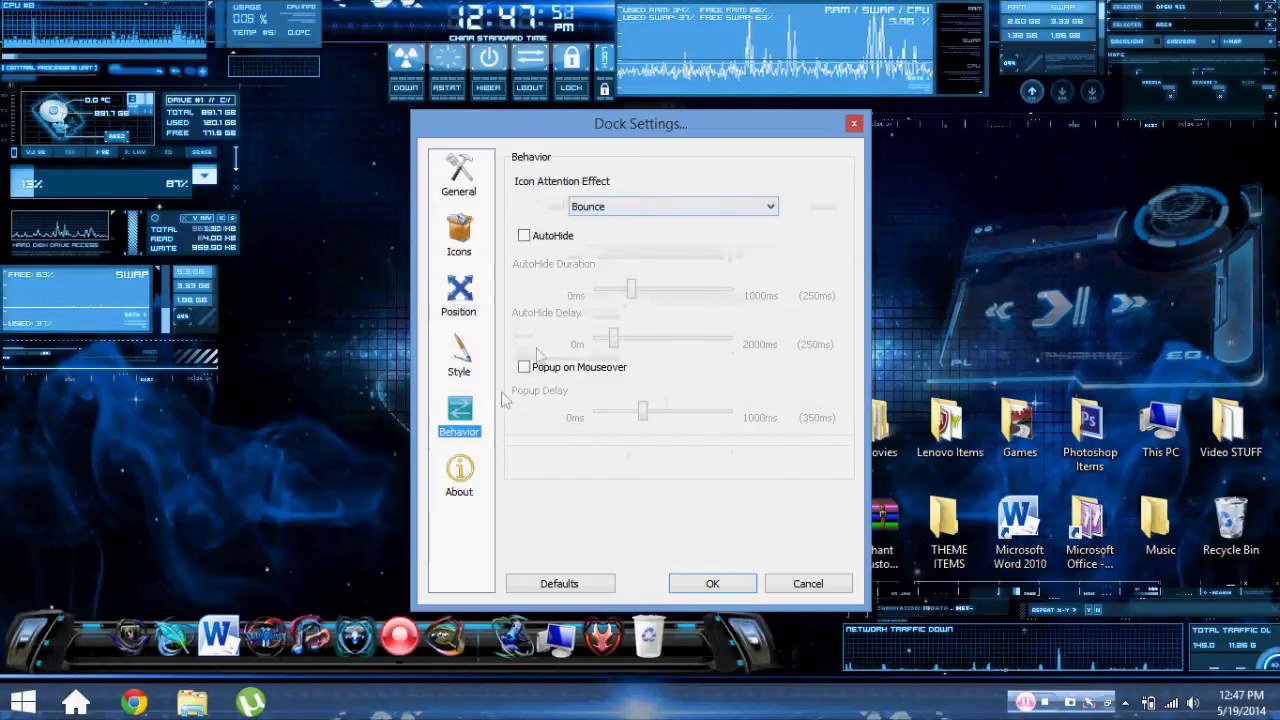
pyautogui.click(460, 350)
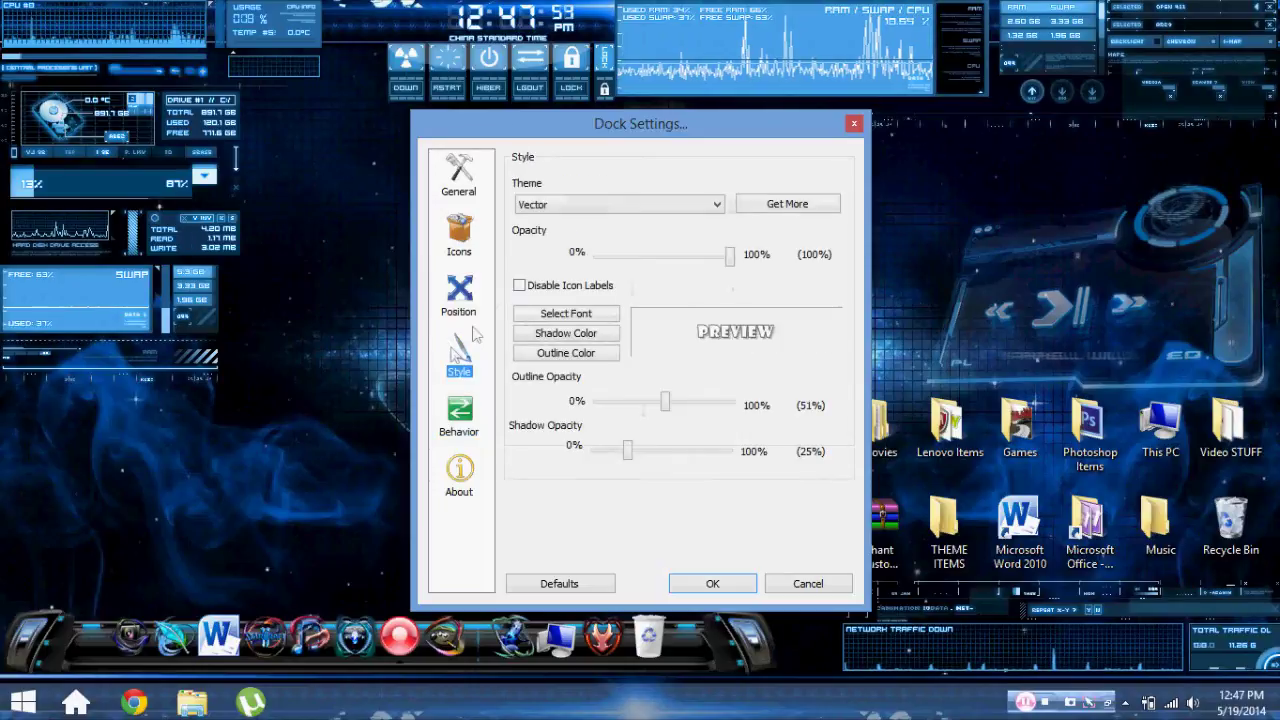
pyautogui.click(459, 295)
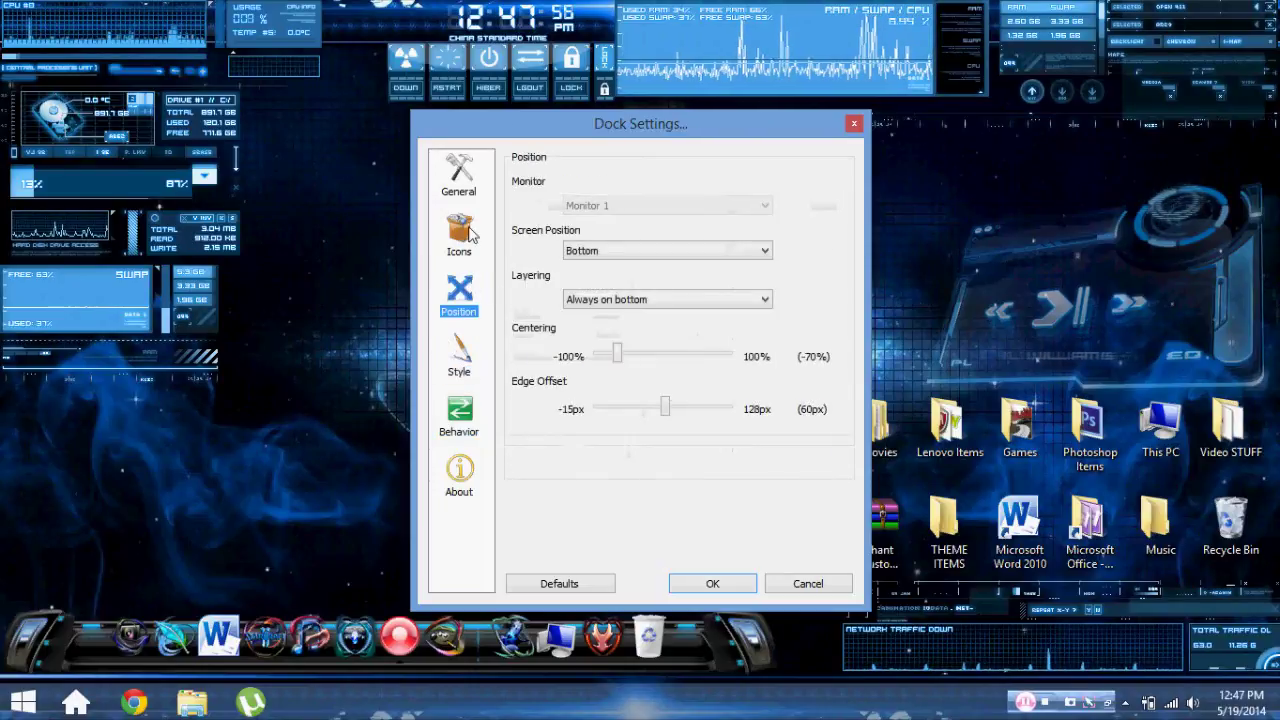
pyautogui.click(670, 310)
pyautogui.click(624, 341)
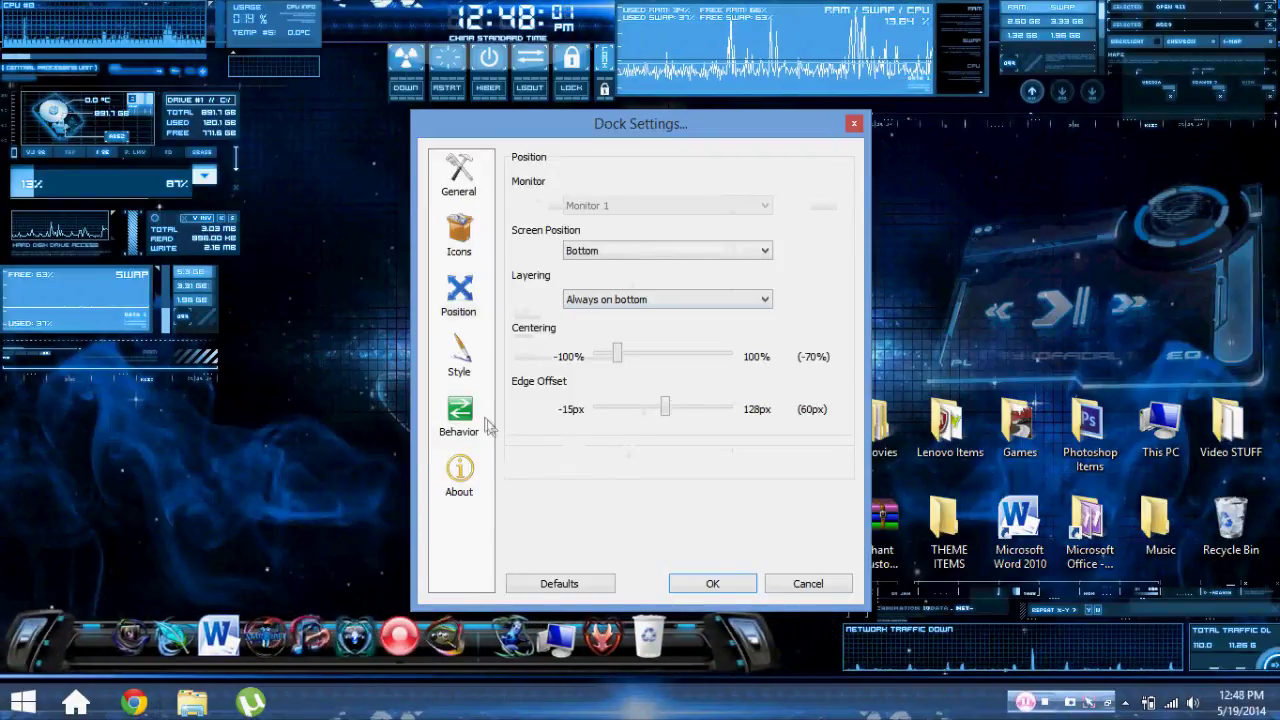
# Keep Vector as the dock theme and close Dock Settings.
pyautogui.click(478, 424)
pyautogui.click(452, 195)
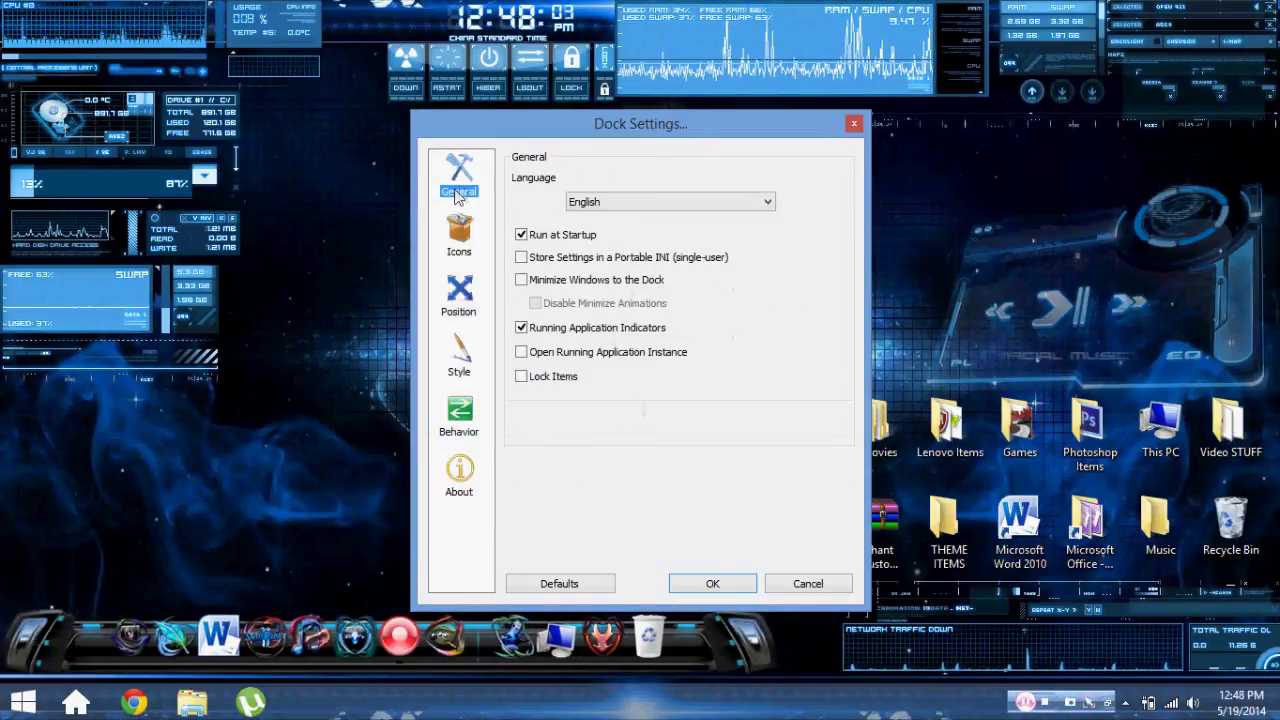
pyautogui.click(455, 233)
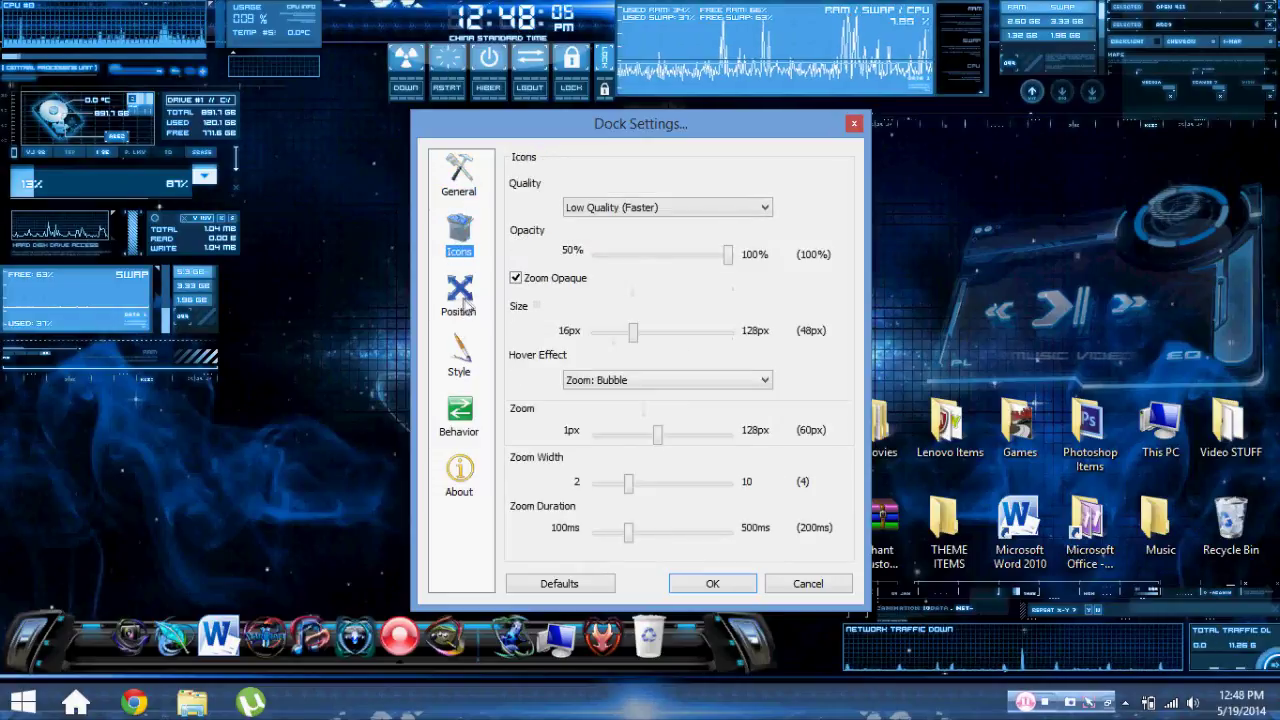
pyautogui.click(463, 305)
pyautogui.click(466, 372)
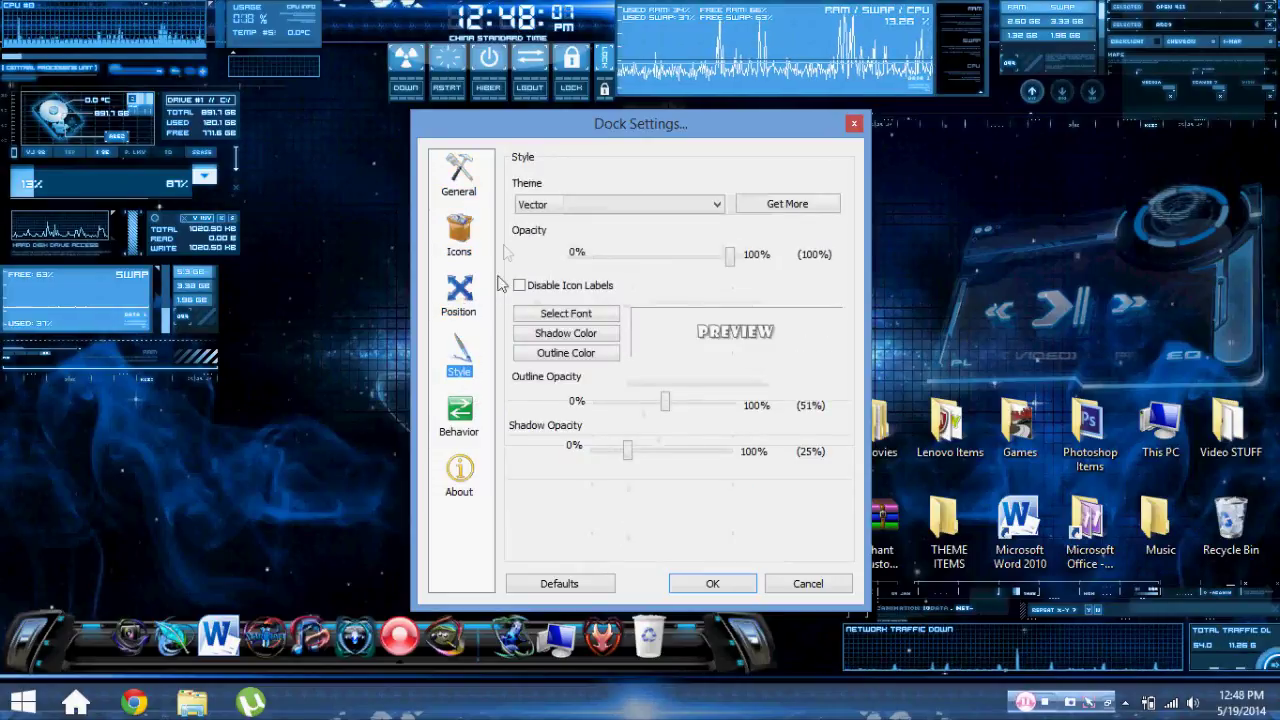
pyautogui.click(530, 205)
pyautogui.click(533, 207)
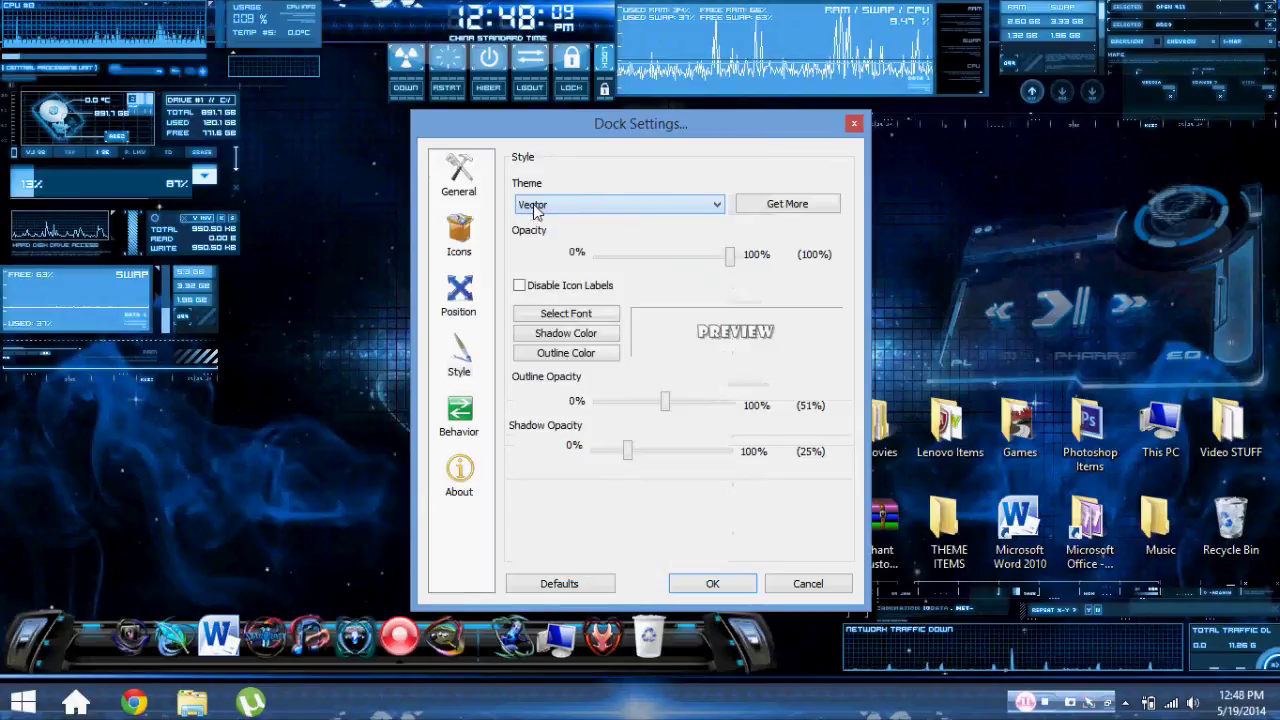
pyautogui.click(855, 127)
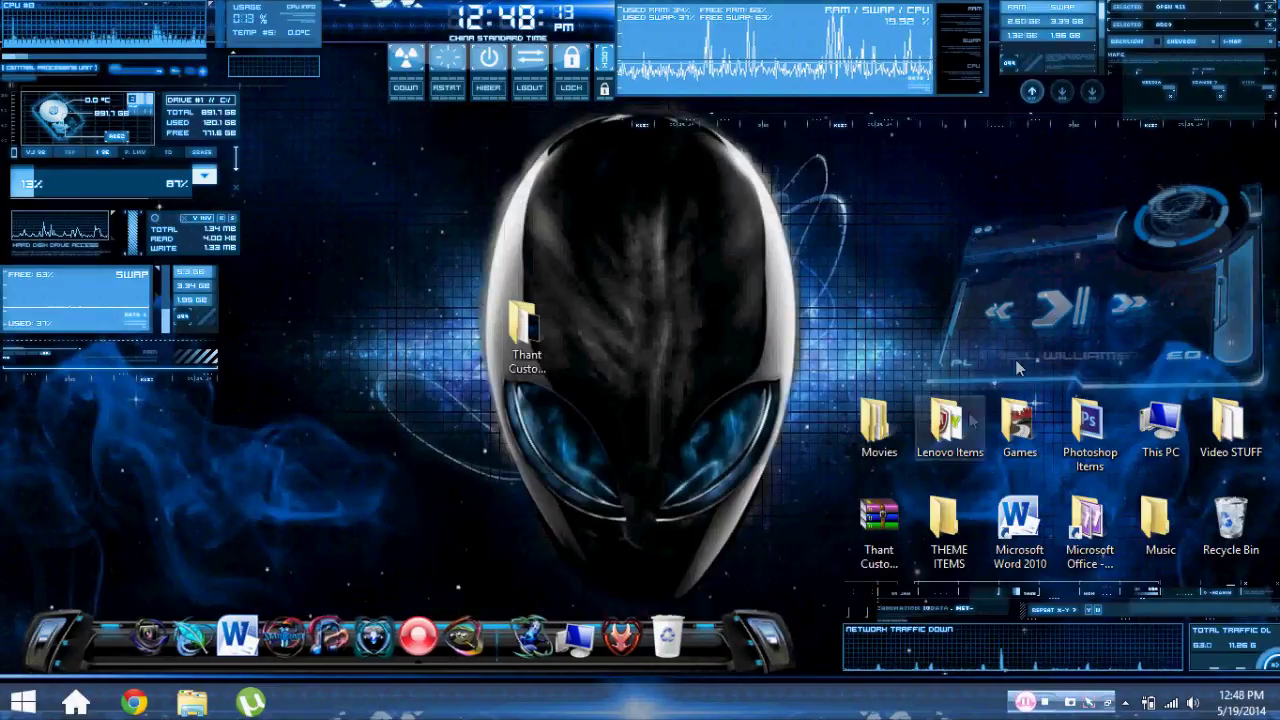
# Move the Thant Custom Theme folder aside, hide desktop icons, and open Movies from the dock.
pyautogui.moveTo(545, 352); pyautogui.dragTo(895, 340)
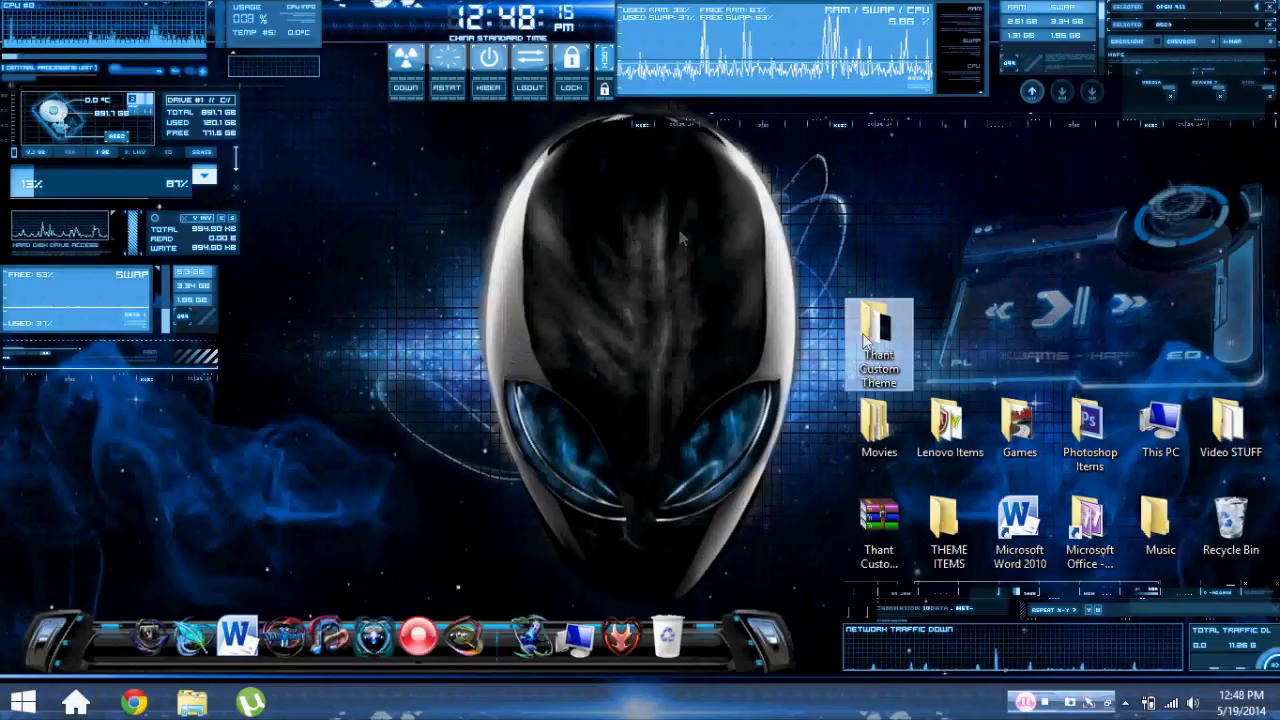
pyautogui.rightClick(640, 210)
pyautogui.moveTo(716, 236)
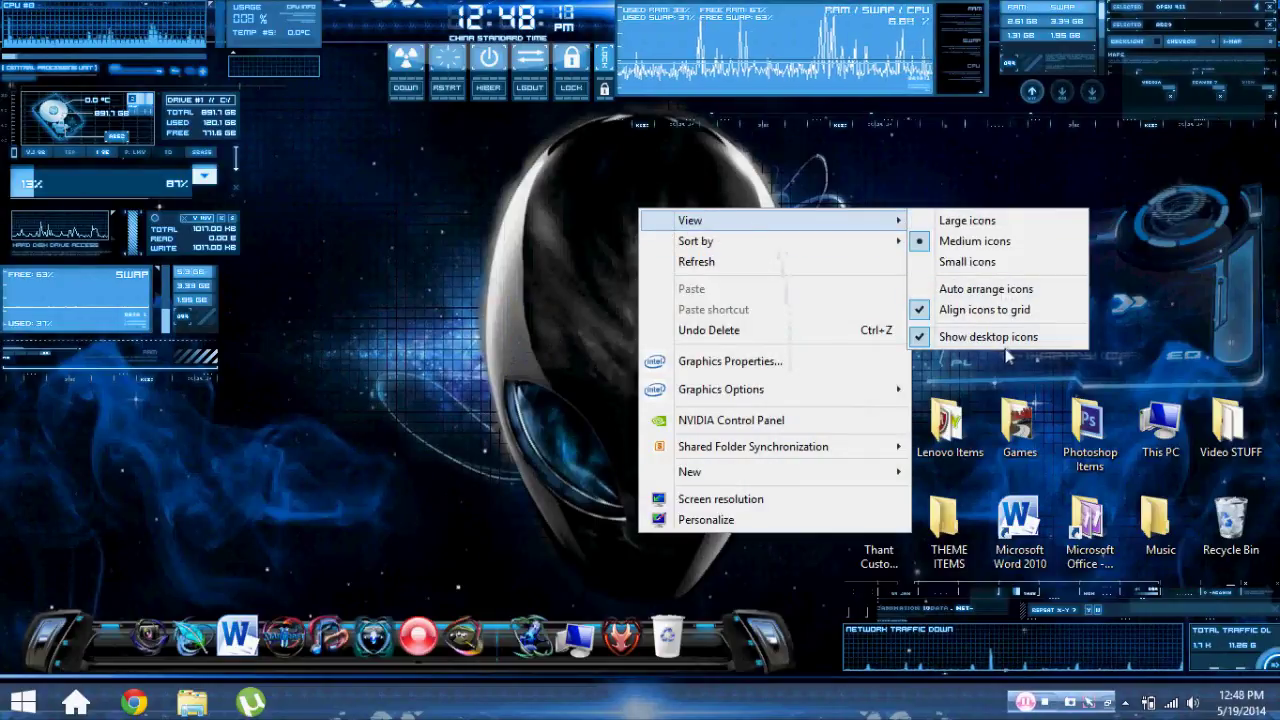
pyautogui.click(988, 340)
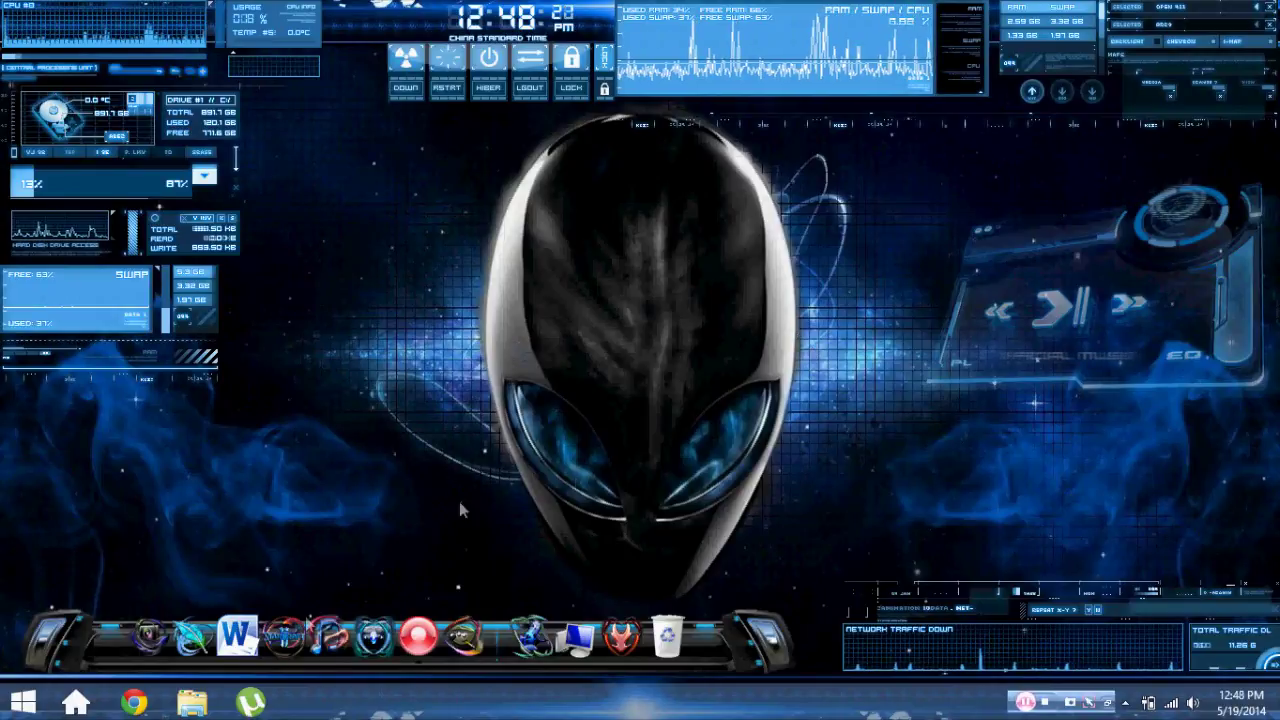
pyautogui.click(370, 625)
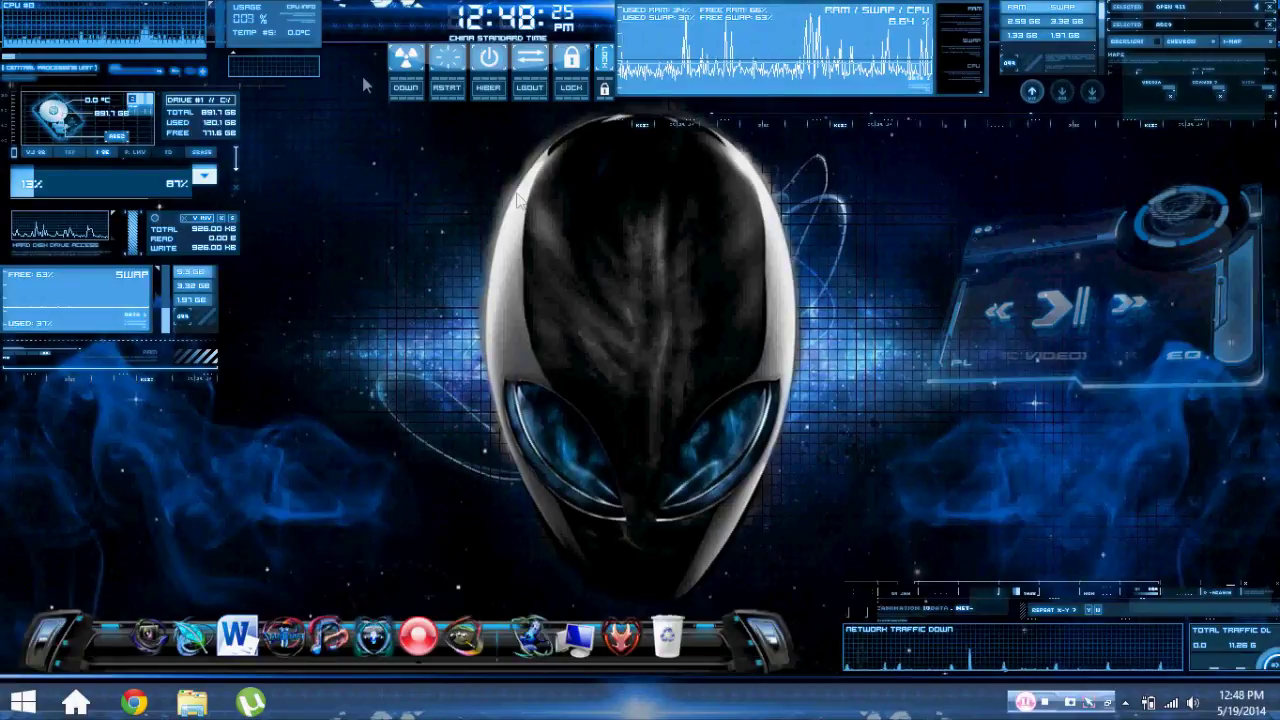